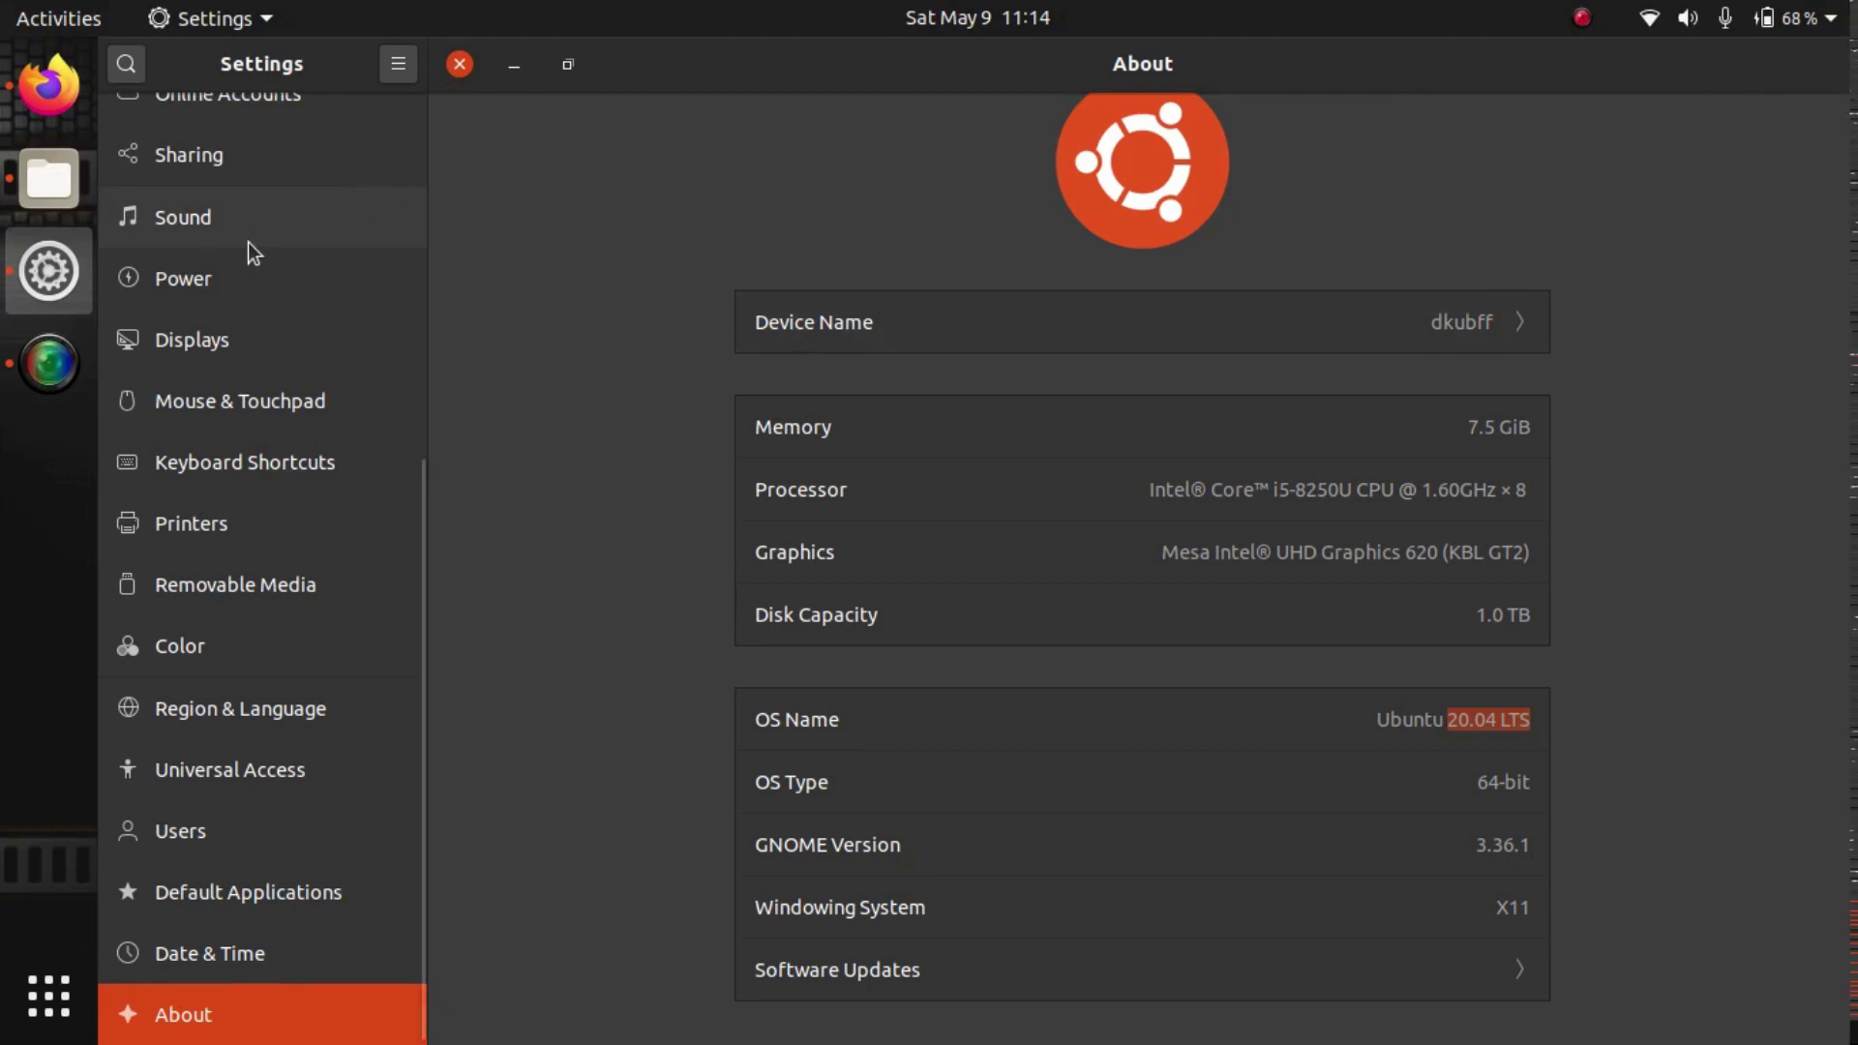
Step: Bring back the Firefox Google results for 'virtualbox'
left_click(66, 106)
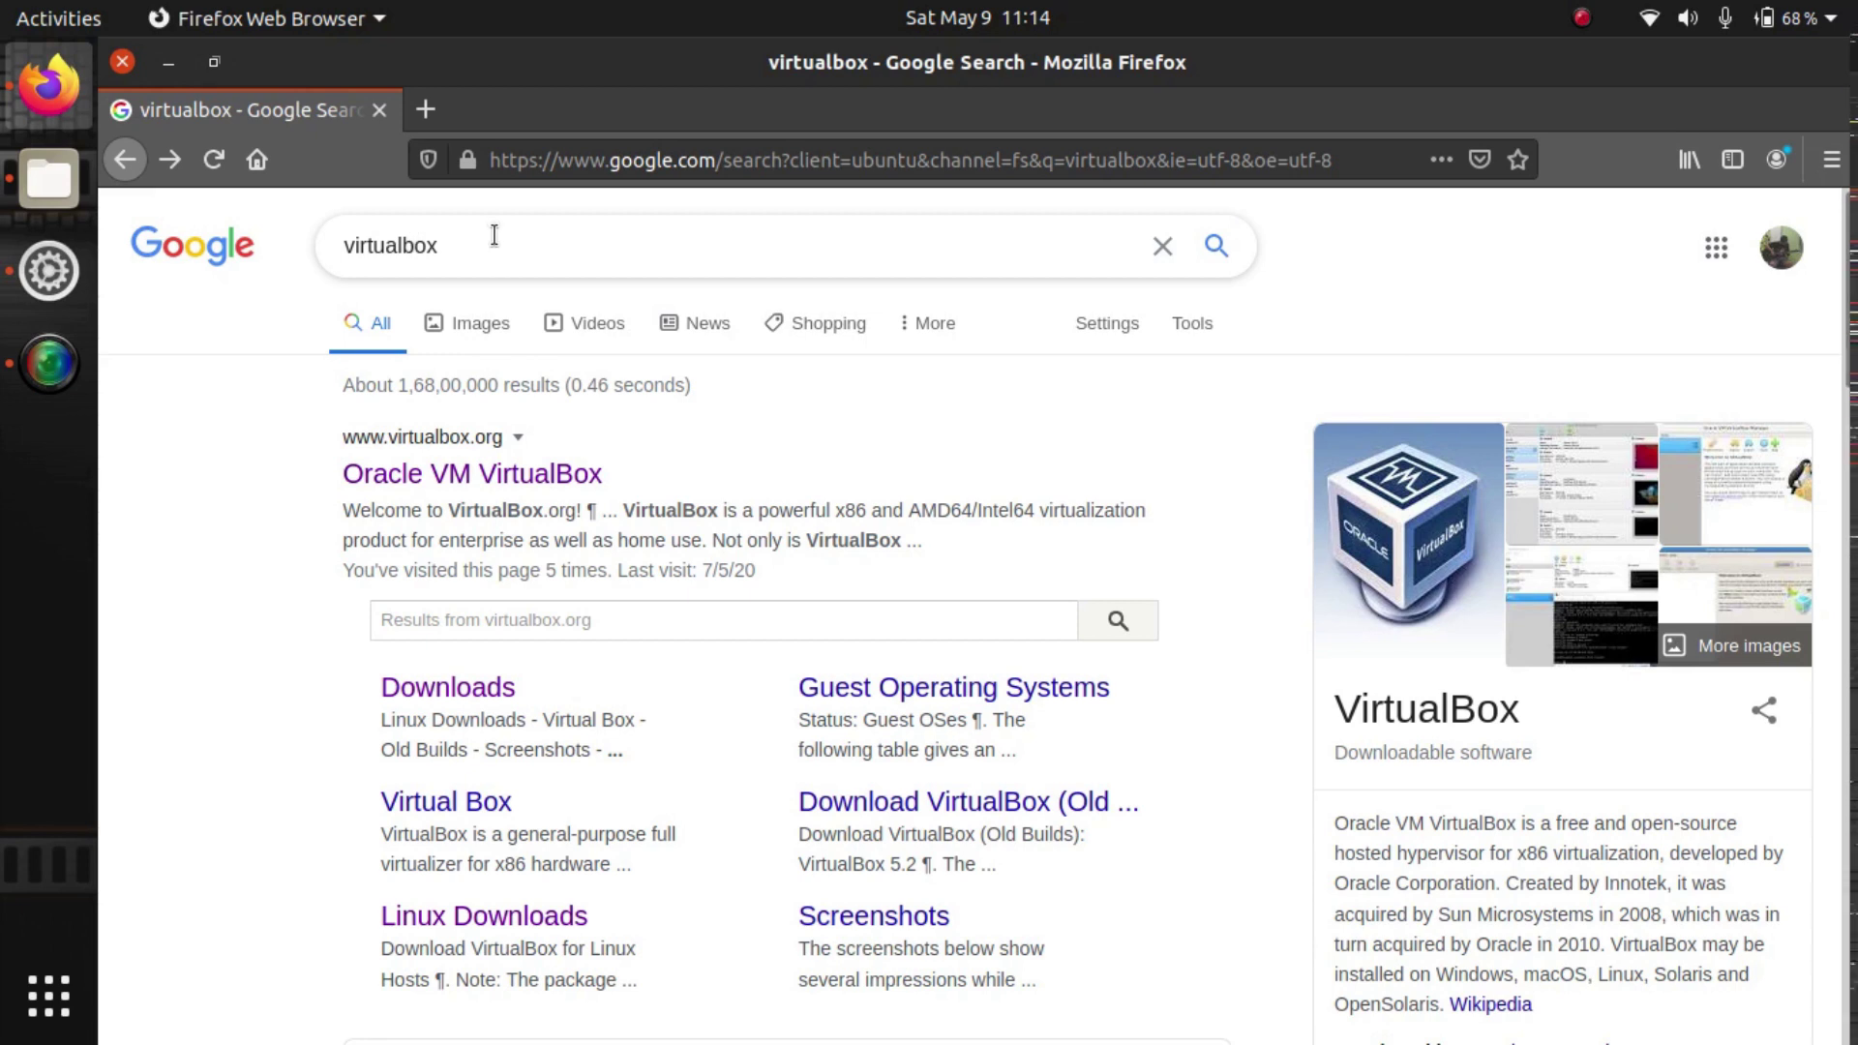
Step: Open the Oracle VM VirtualBox site and go to its Linux distributions downloads page
left_click(500, 481)
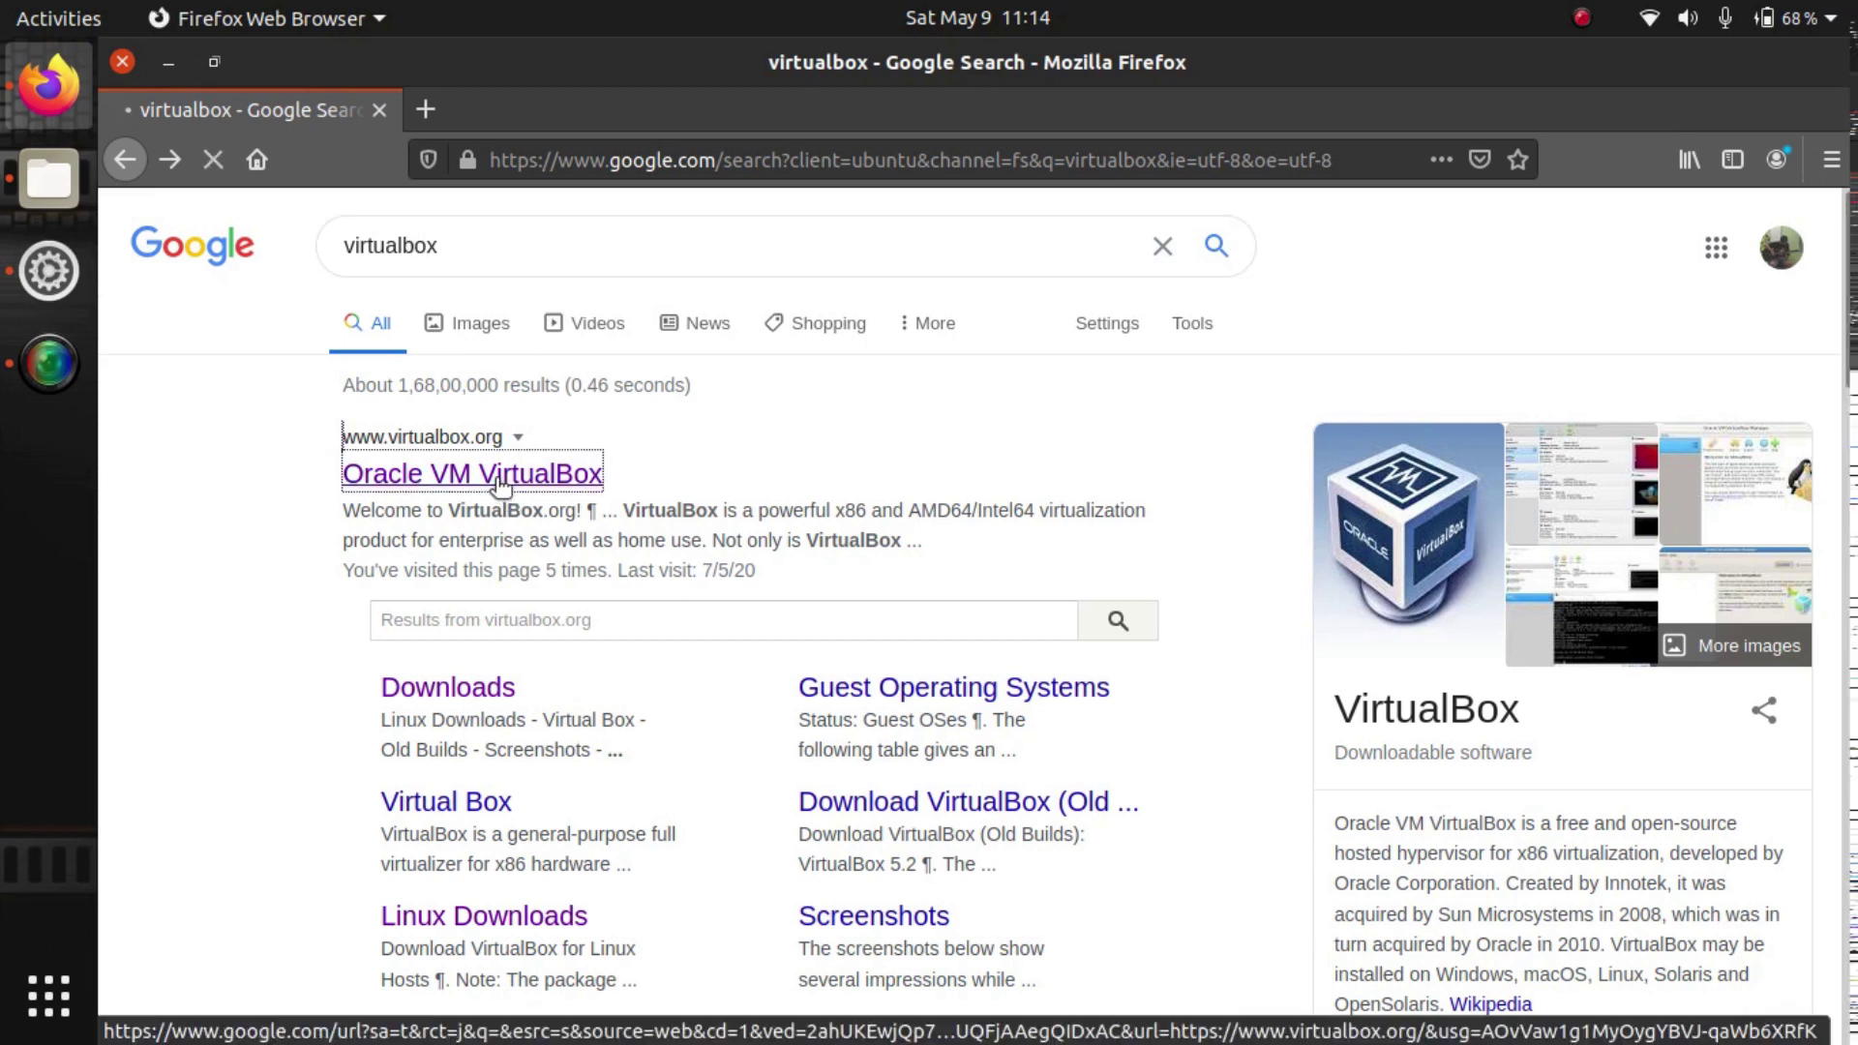
scroll(672, 578, "down", 4)
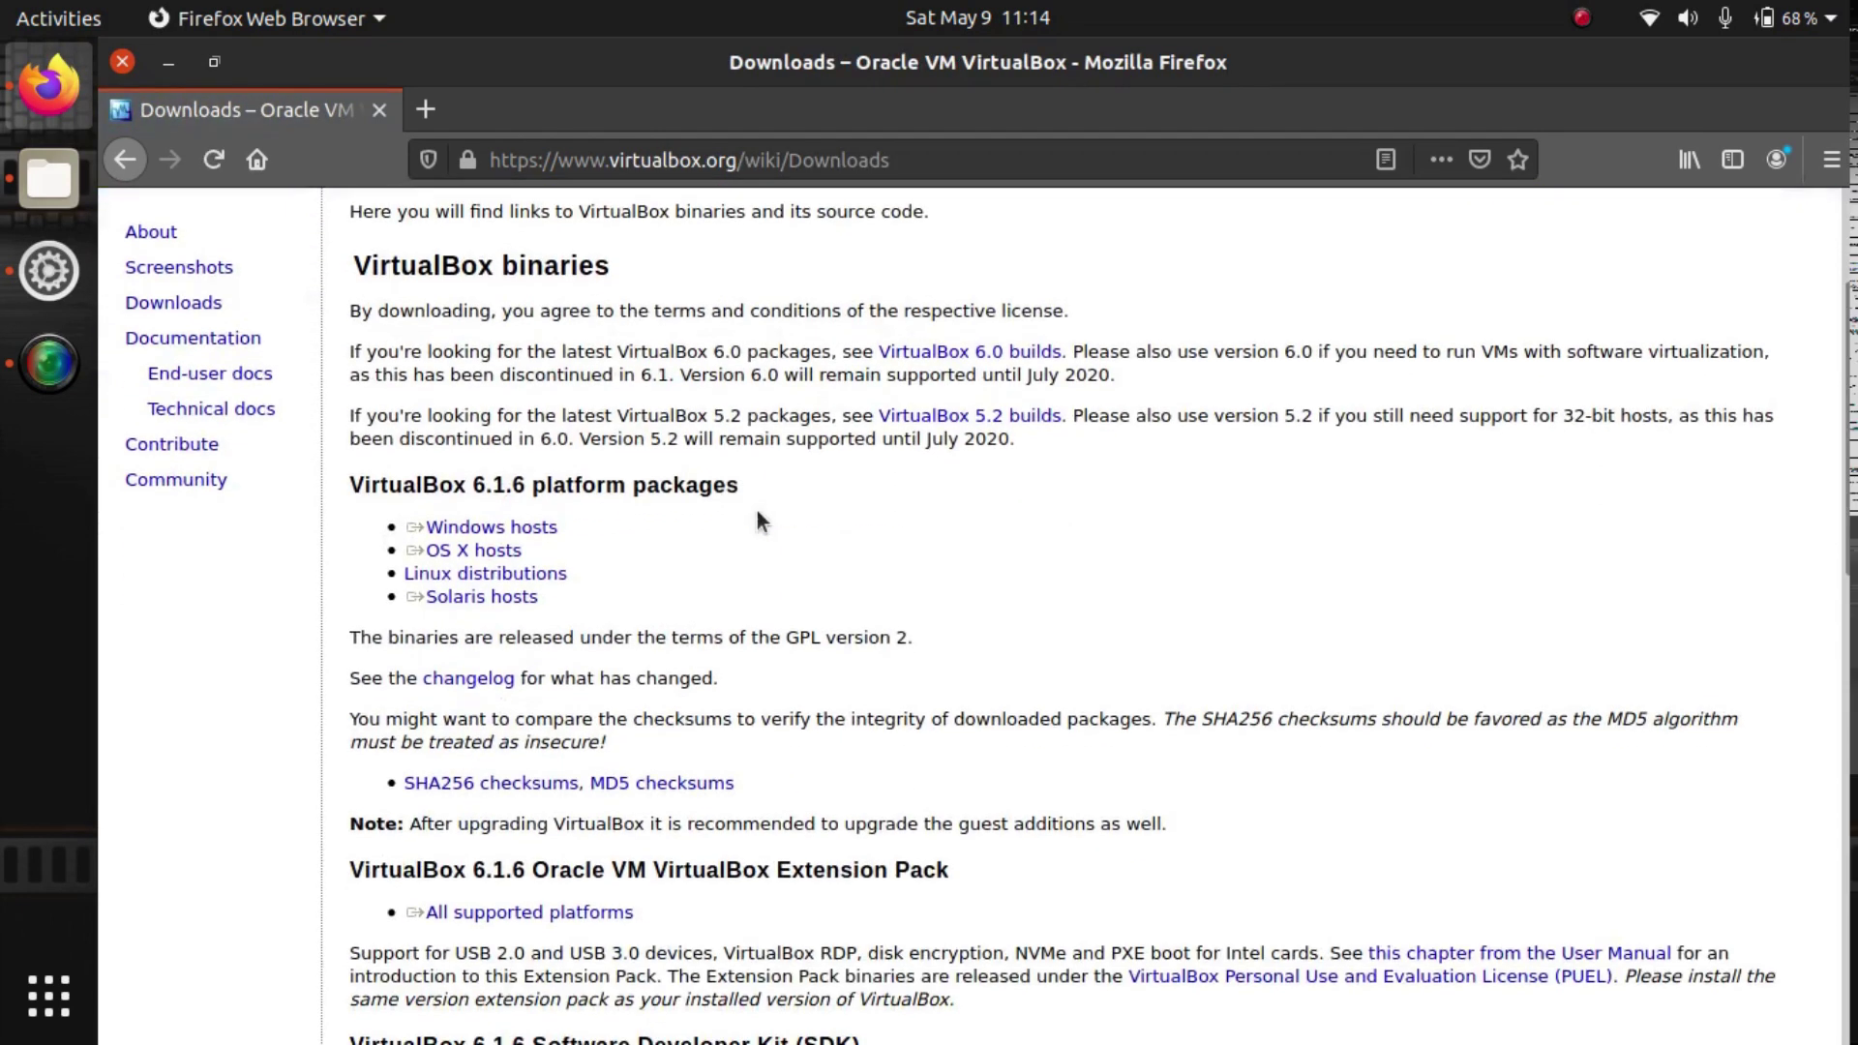
left_click_drag(403, 573, 550, 587)
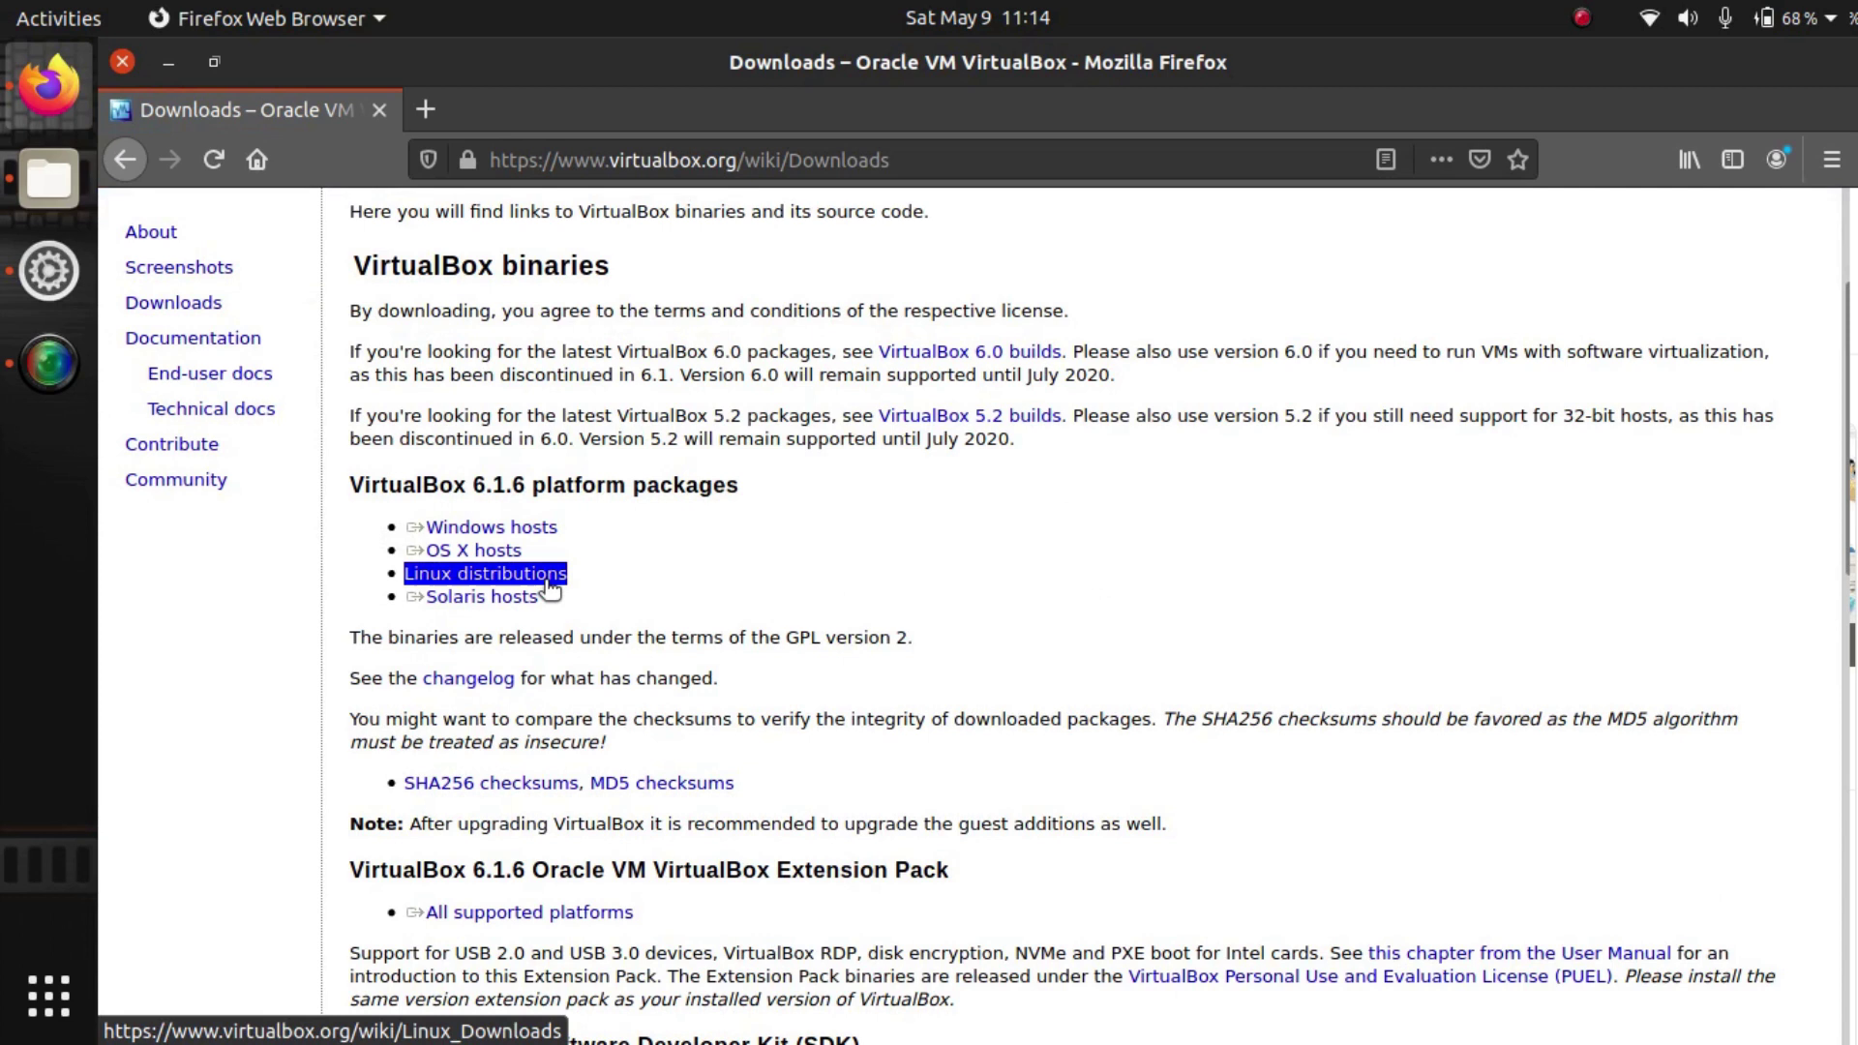
left_click(549, 583)
scroll(1025, 503, "down", 5)
scroll(1025, 502, "down", 6)
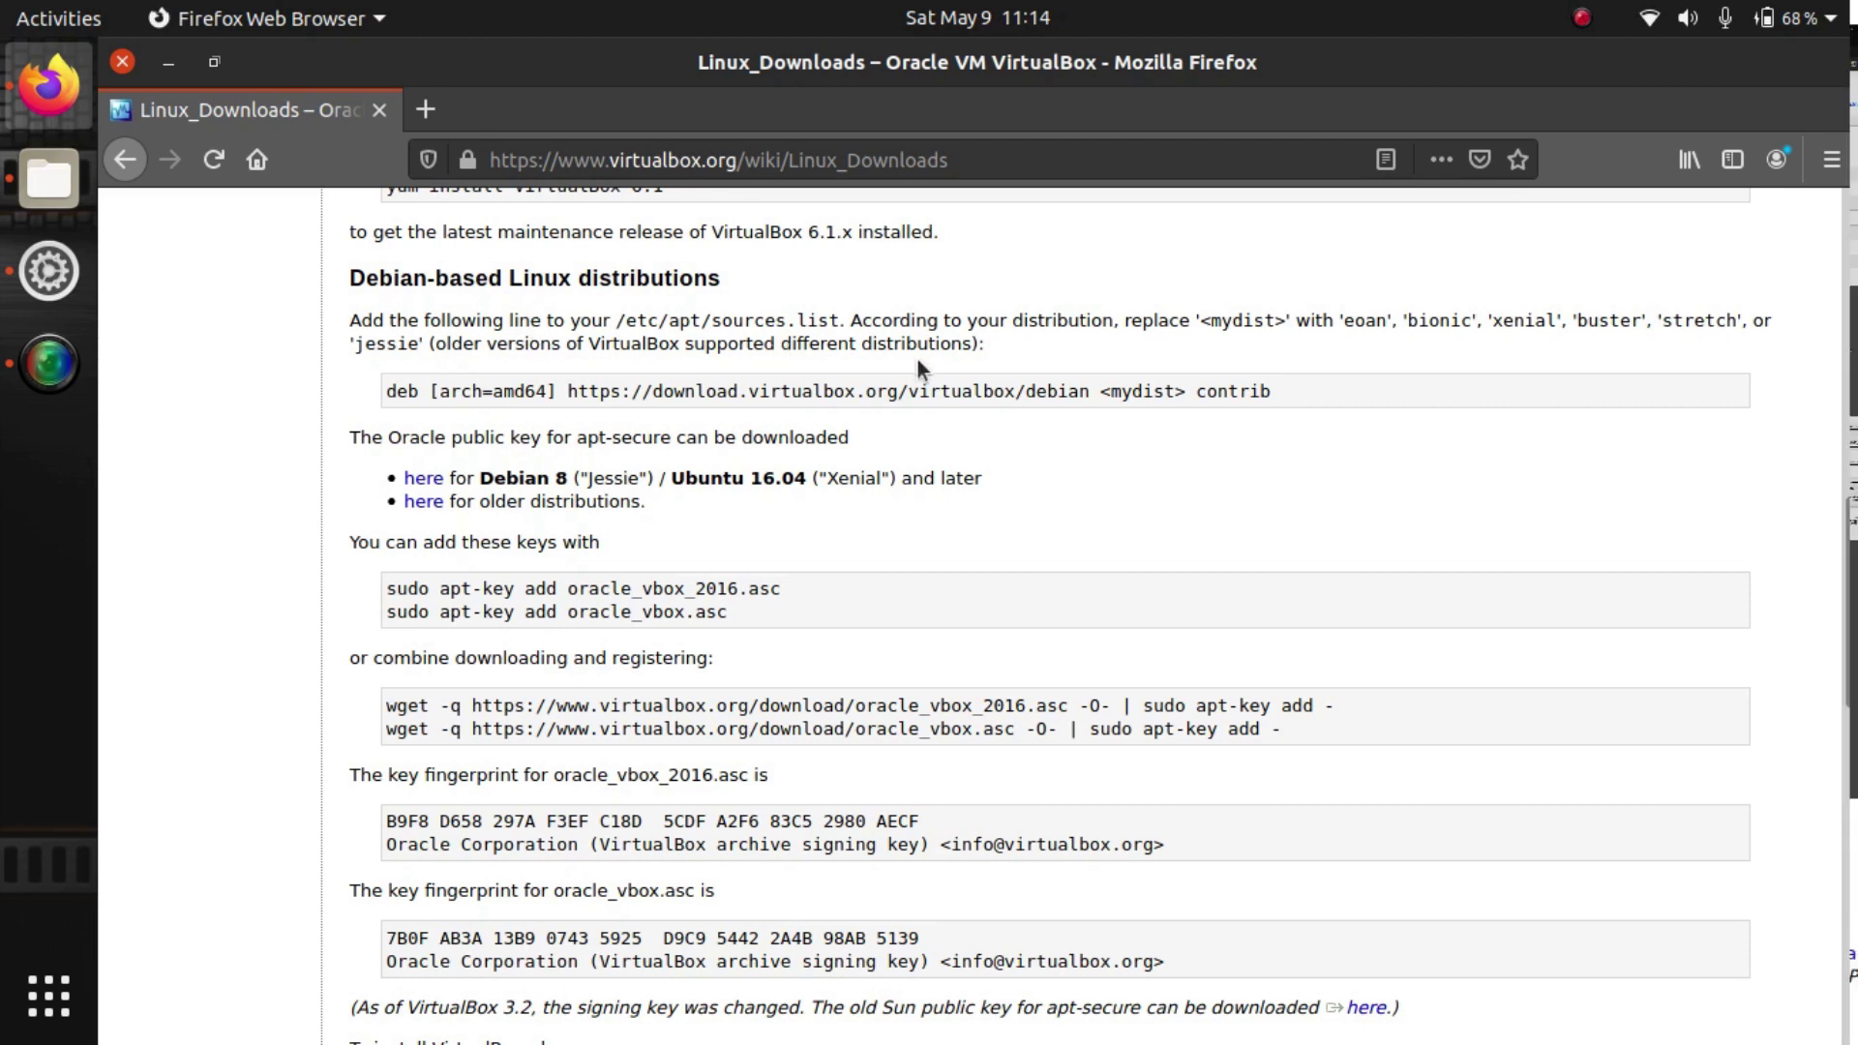
Step: Locate the Debian-based Linux distributions section and the Ubuntu 19.10 package line
scroll(916, 357, "up", 5)
triple_click(612, 675)
scroll(611, 681, "up", 4)
left_click(1116, 538)
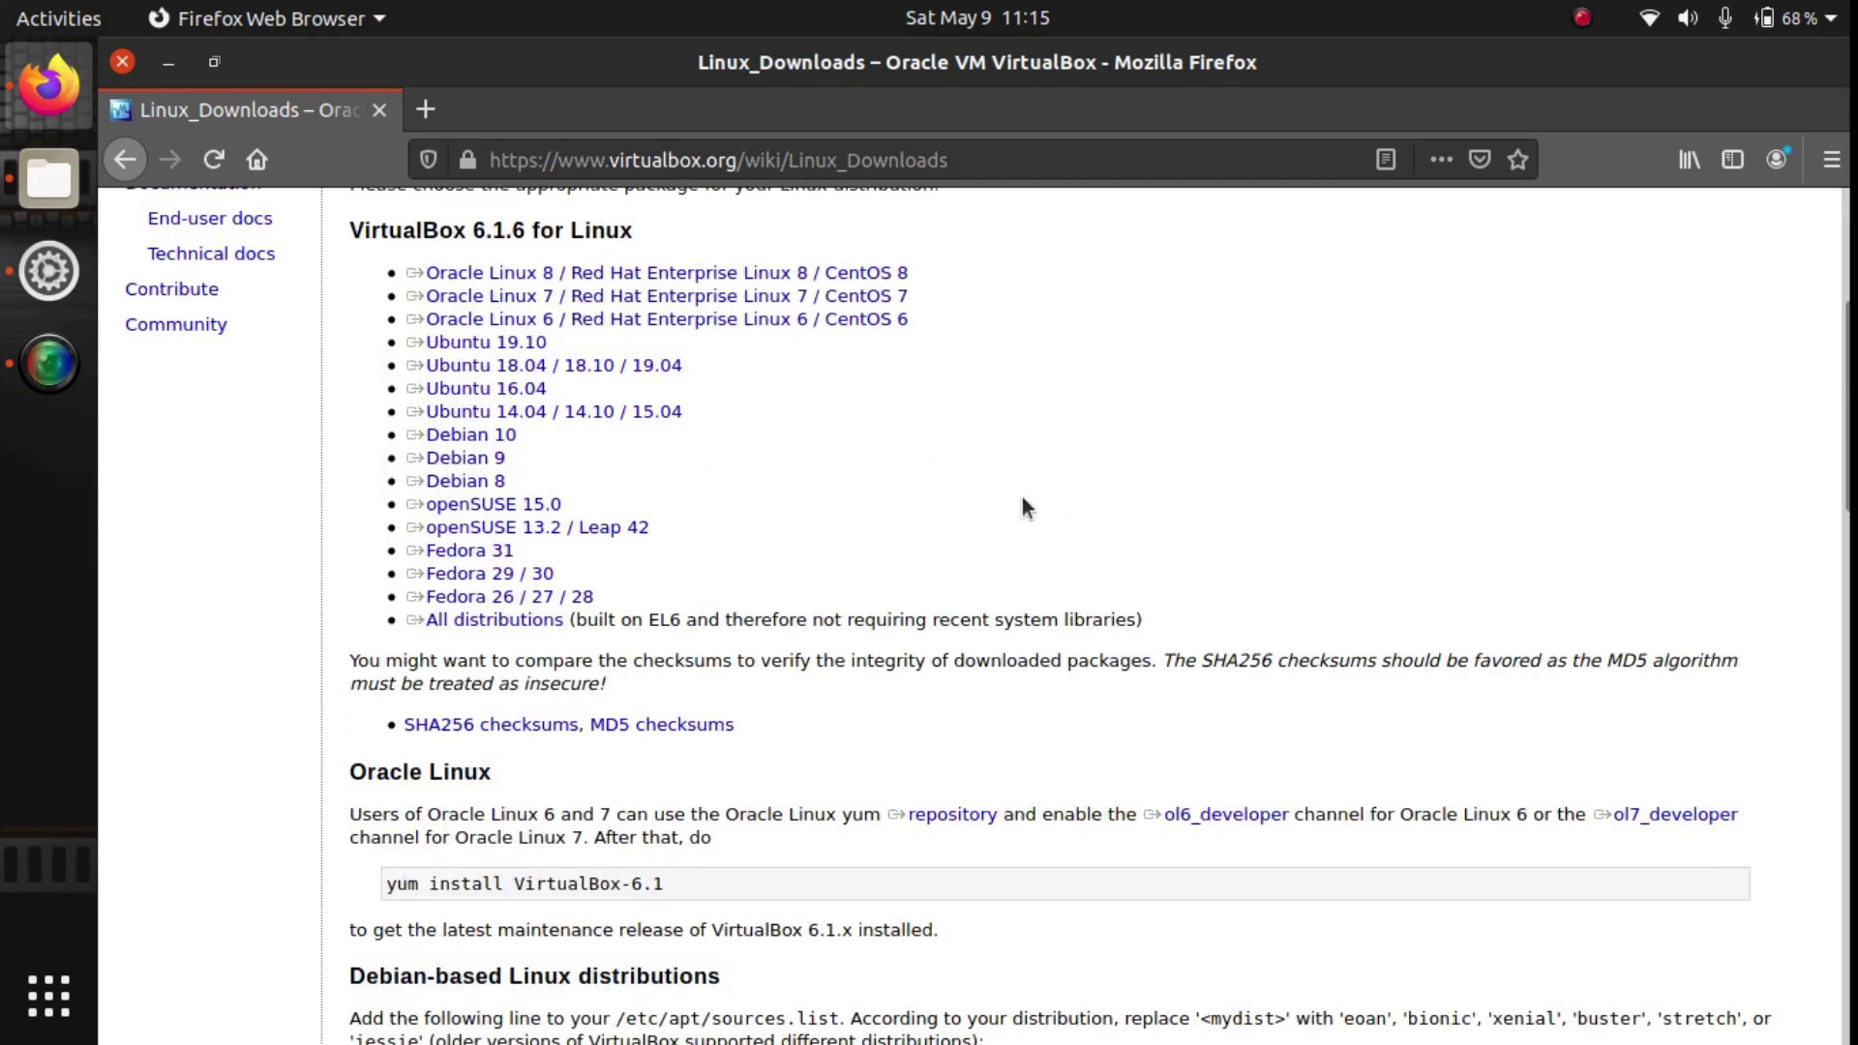
scroll(1003, 496, "up", 2)
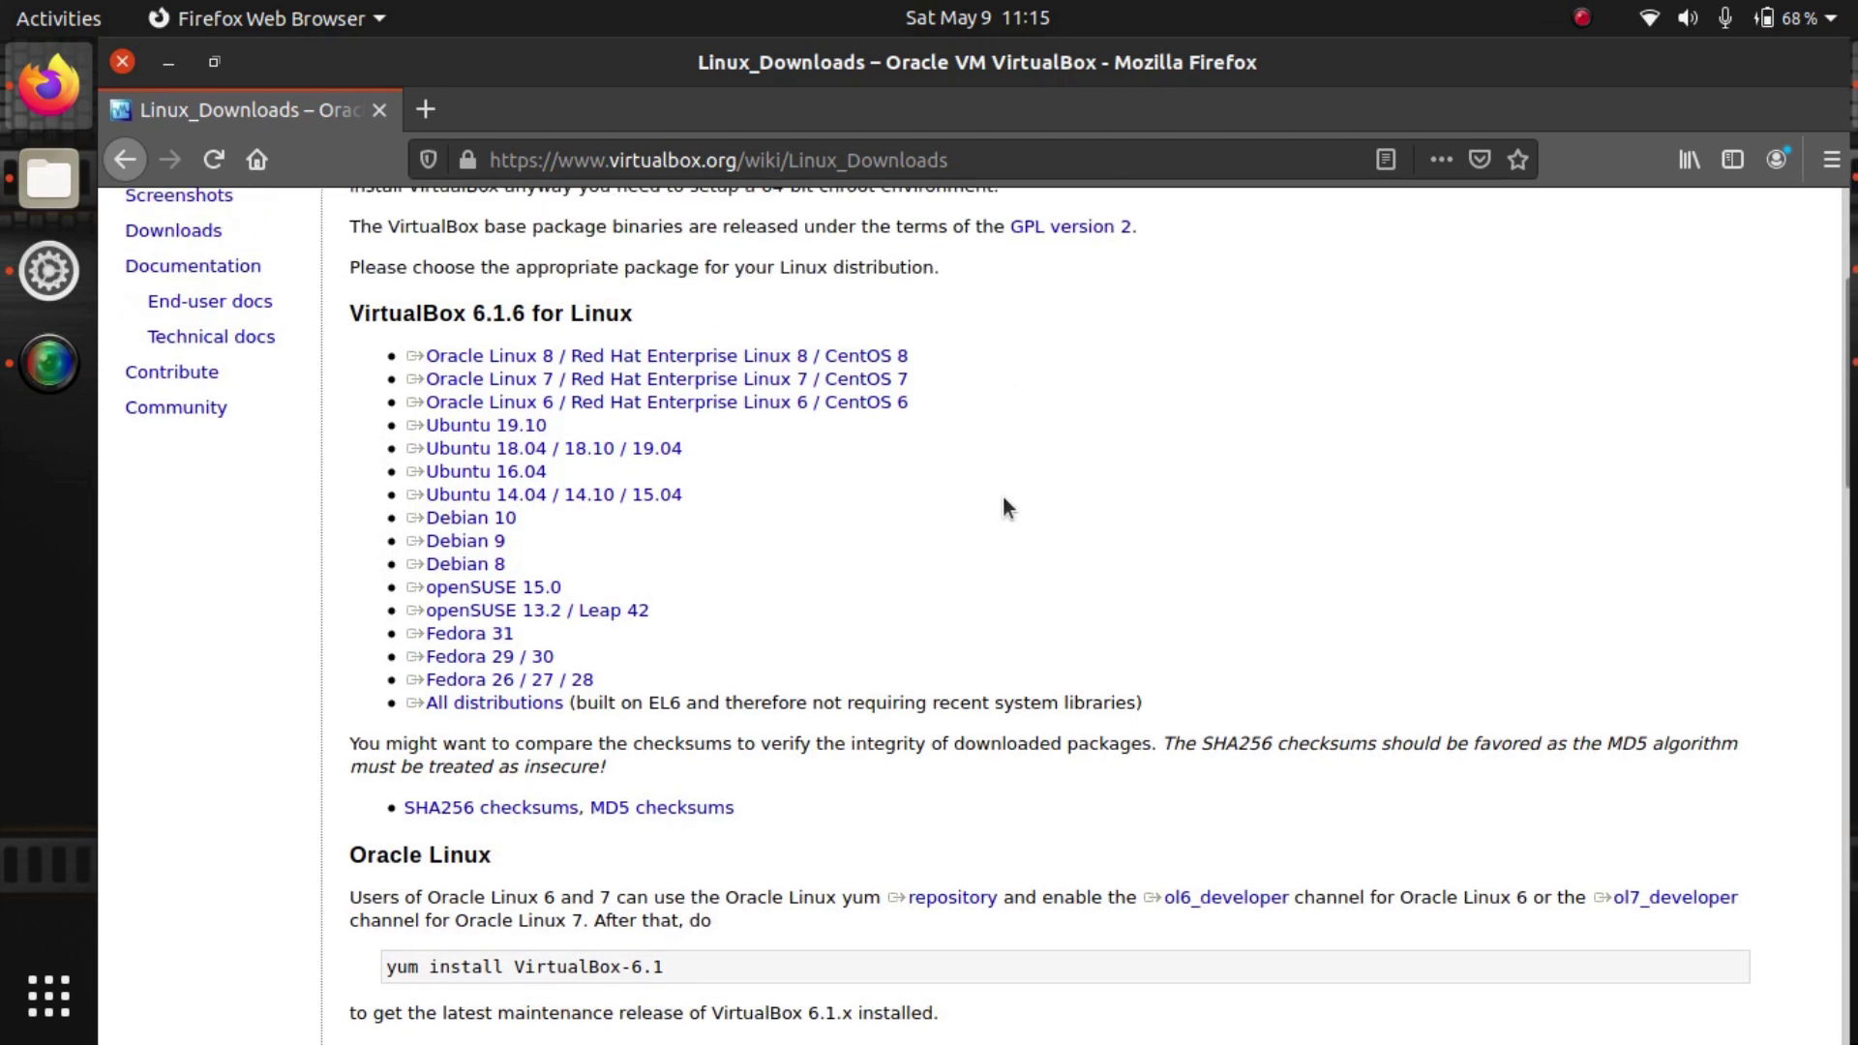
triple_click(471, 589)
triple_click(491, 519)
triple_click(489, 498)
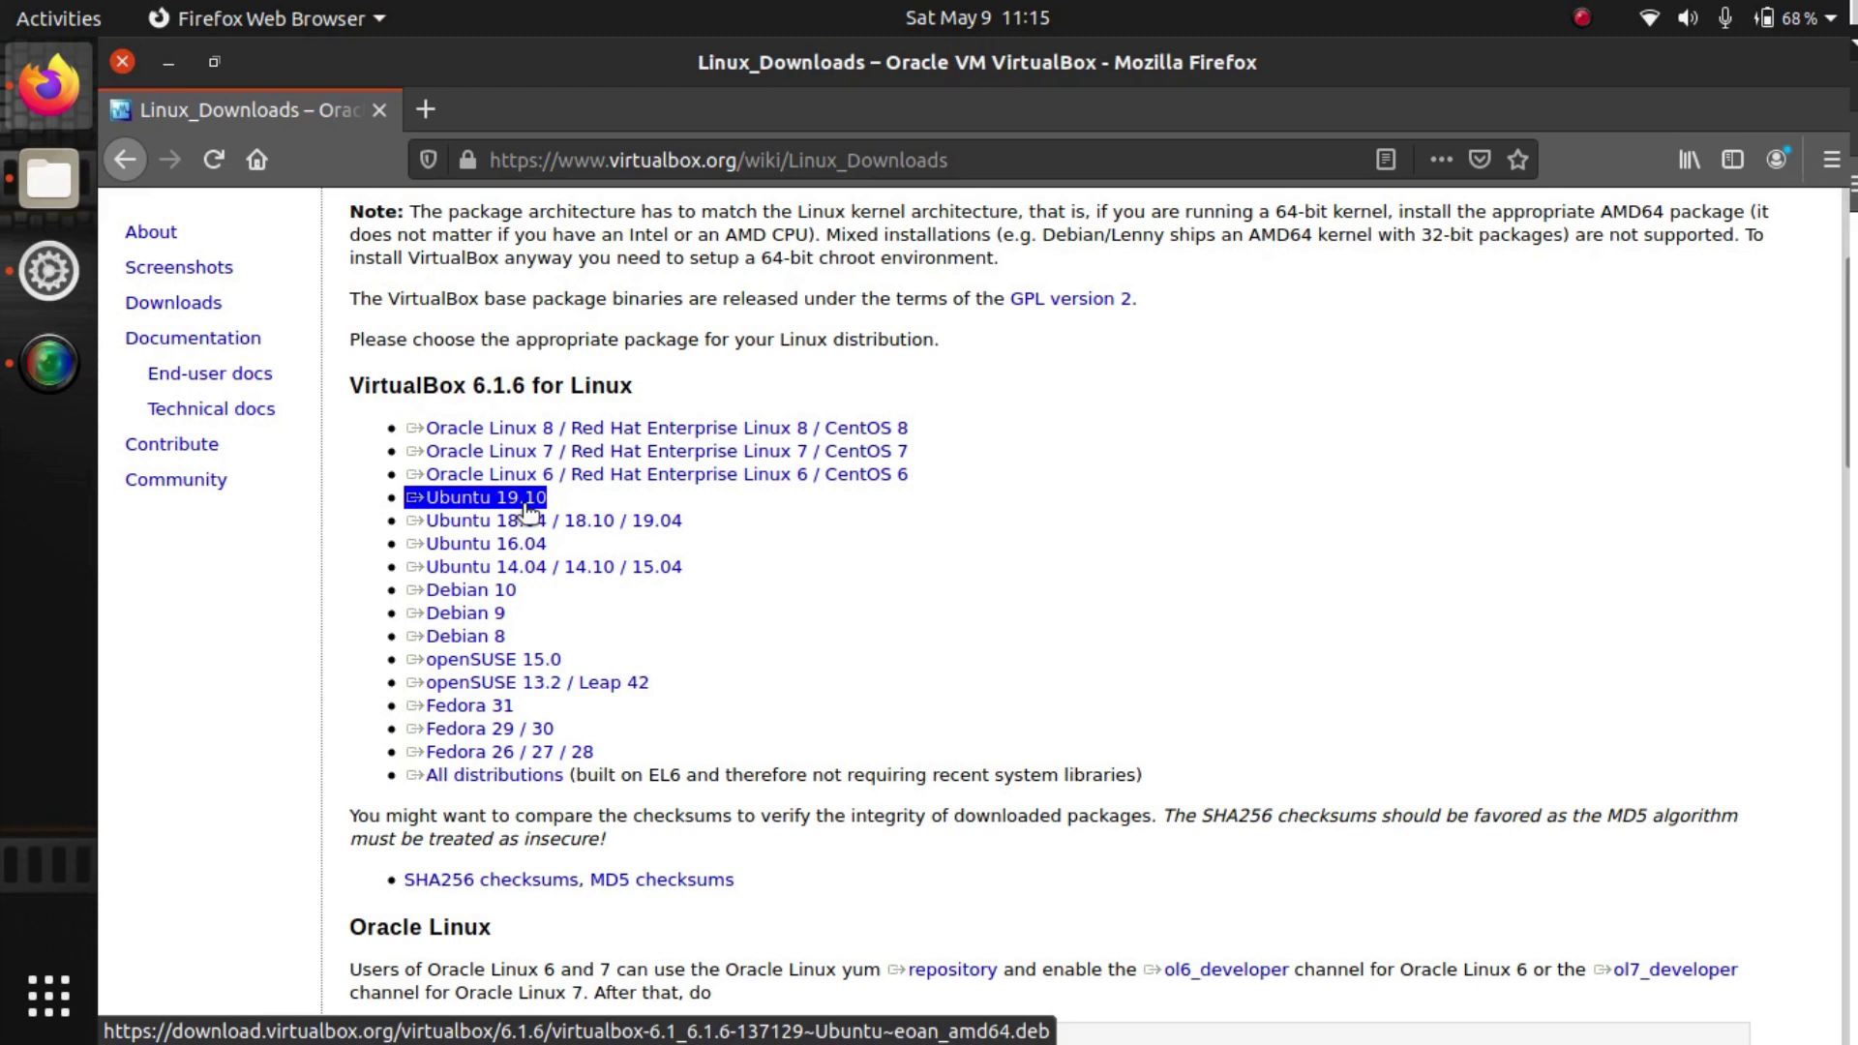
left_click(559, 497)
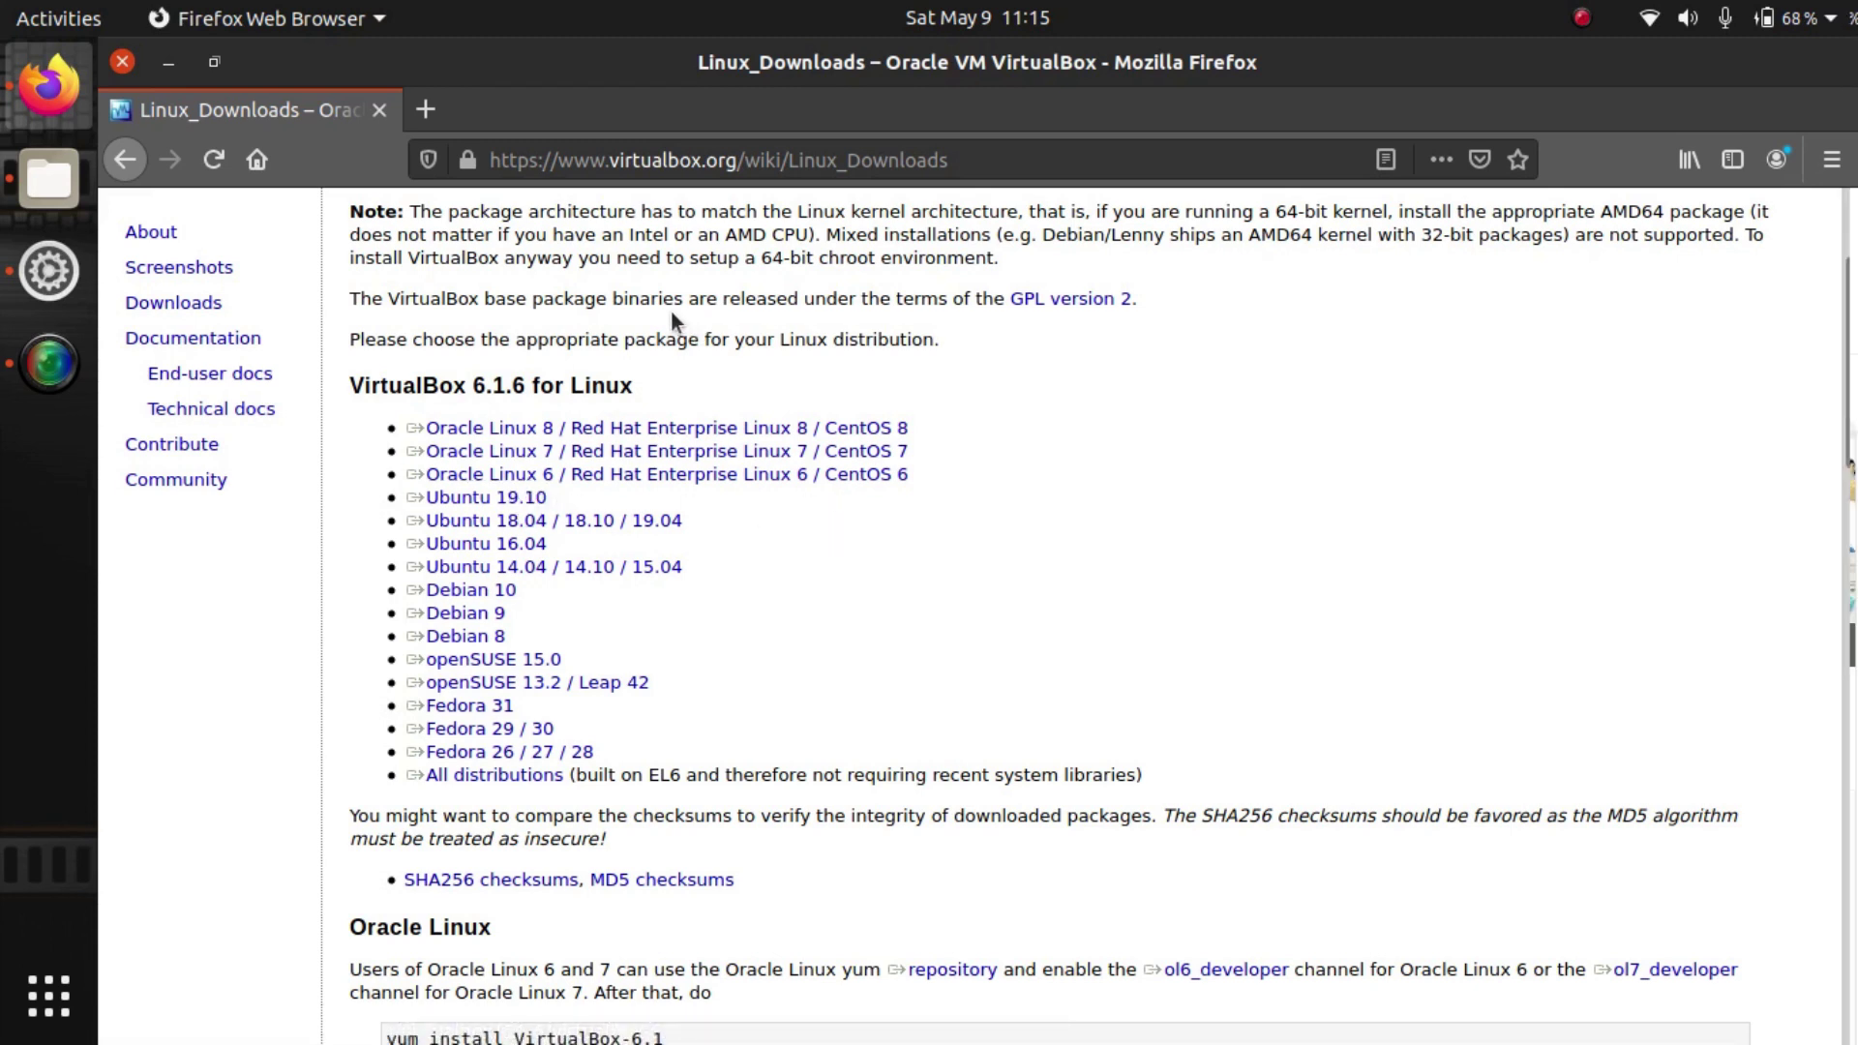
scroll(1049, 402, "down", 9)
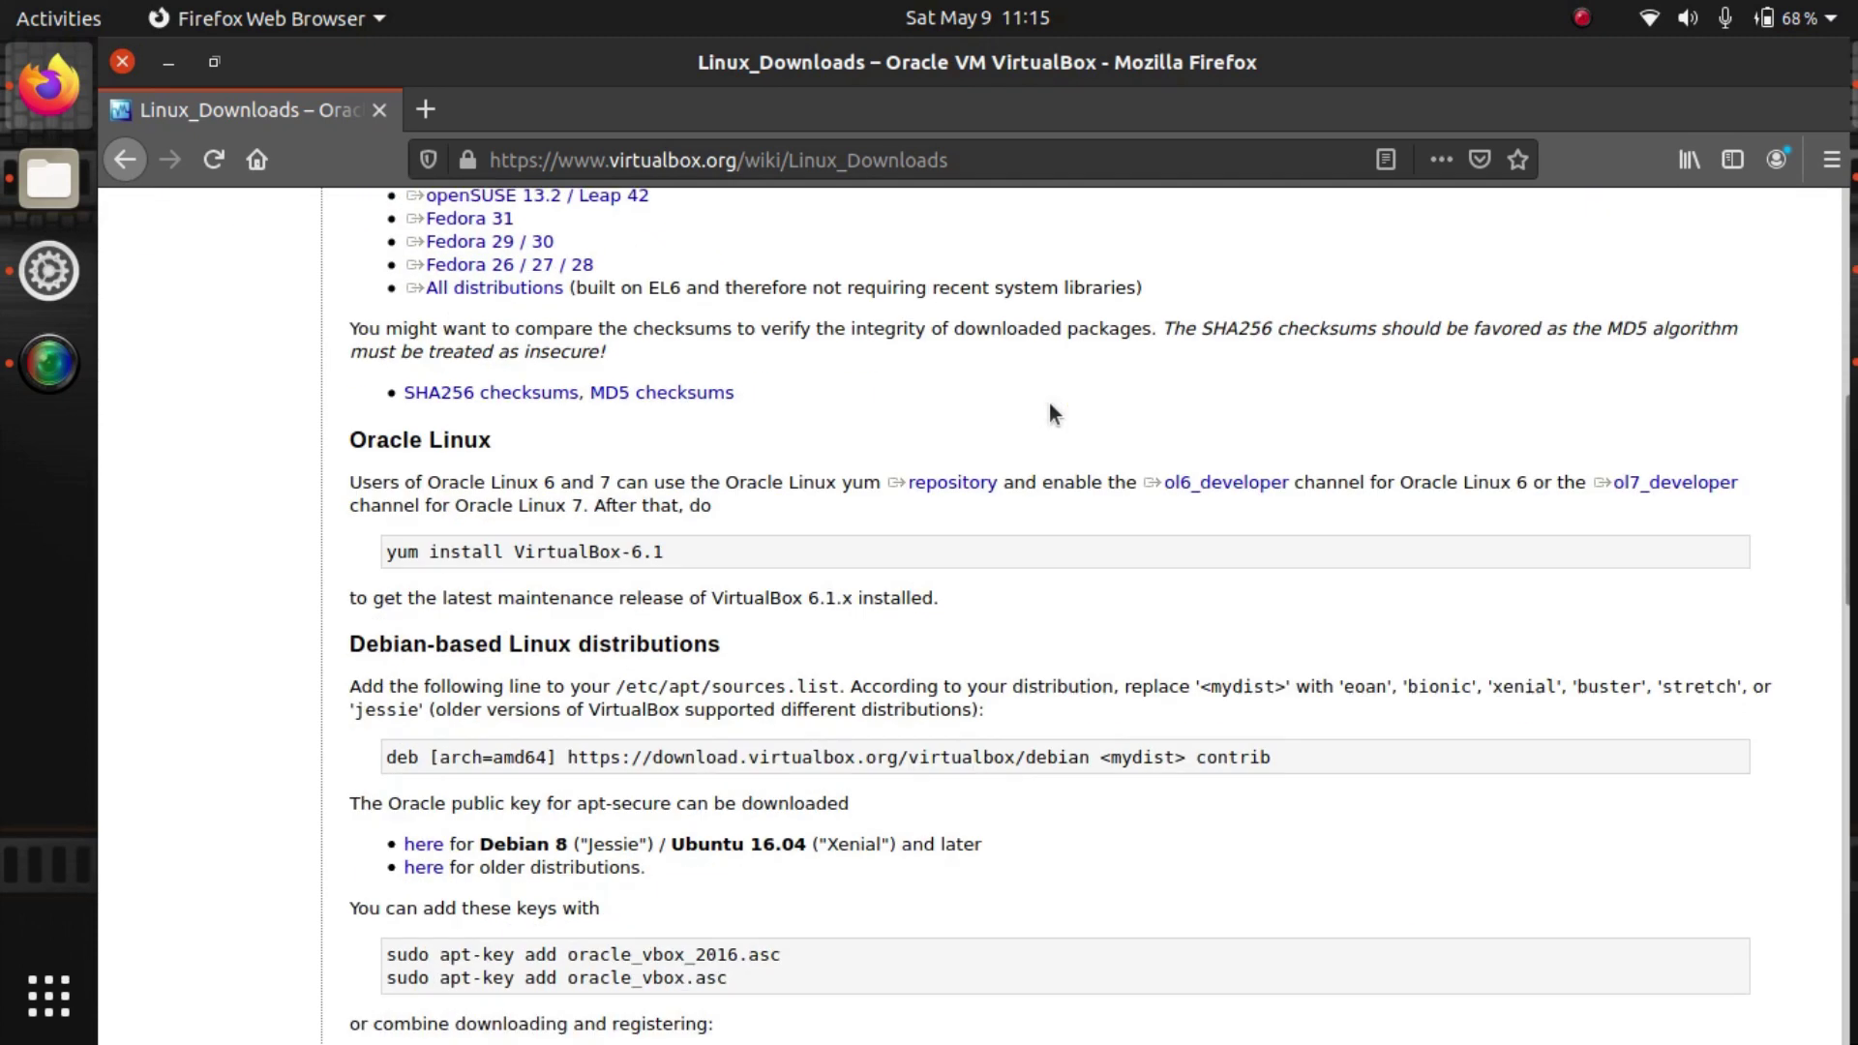
Step: In a new terminal, run the wget … oracle_vbox_2016.asc | sudo apt-key add - command with the sudo password
key("ctrl+alt+t")
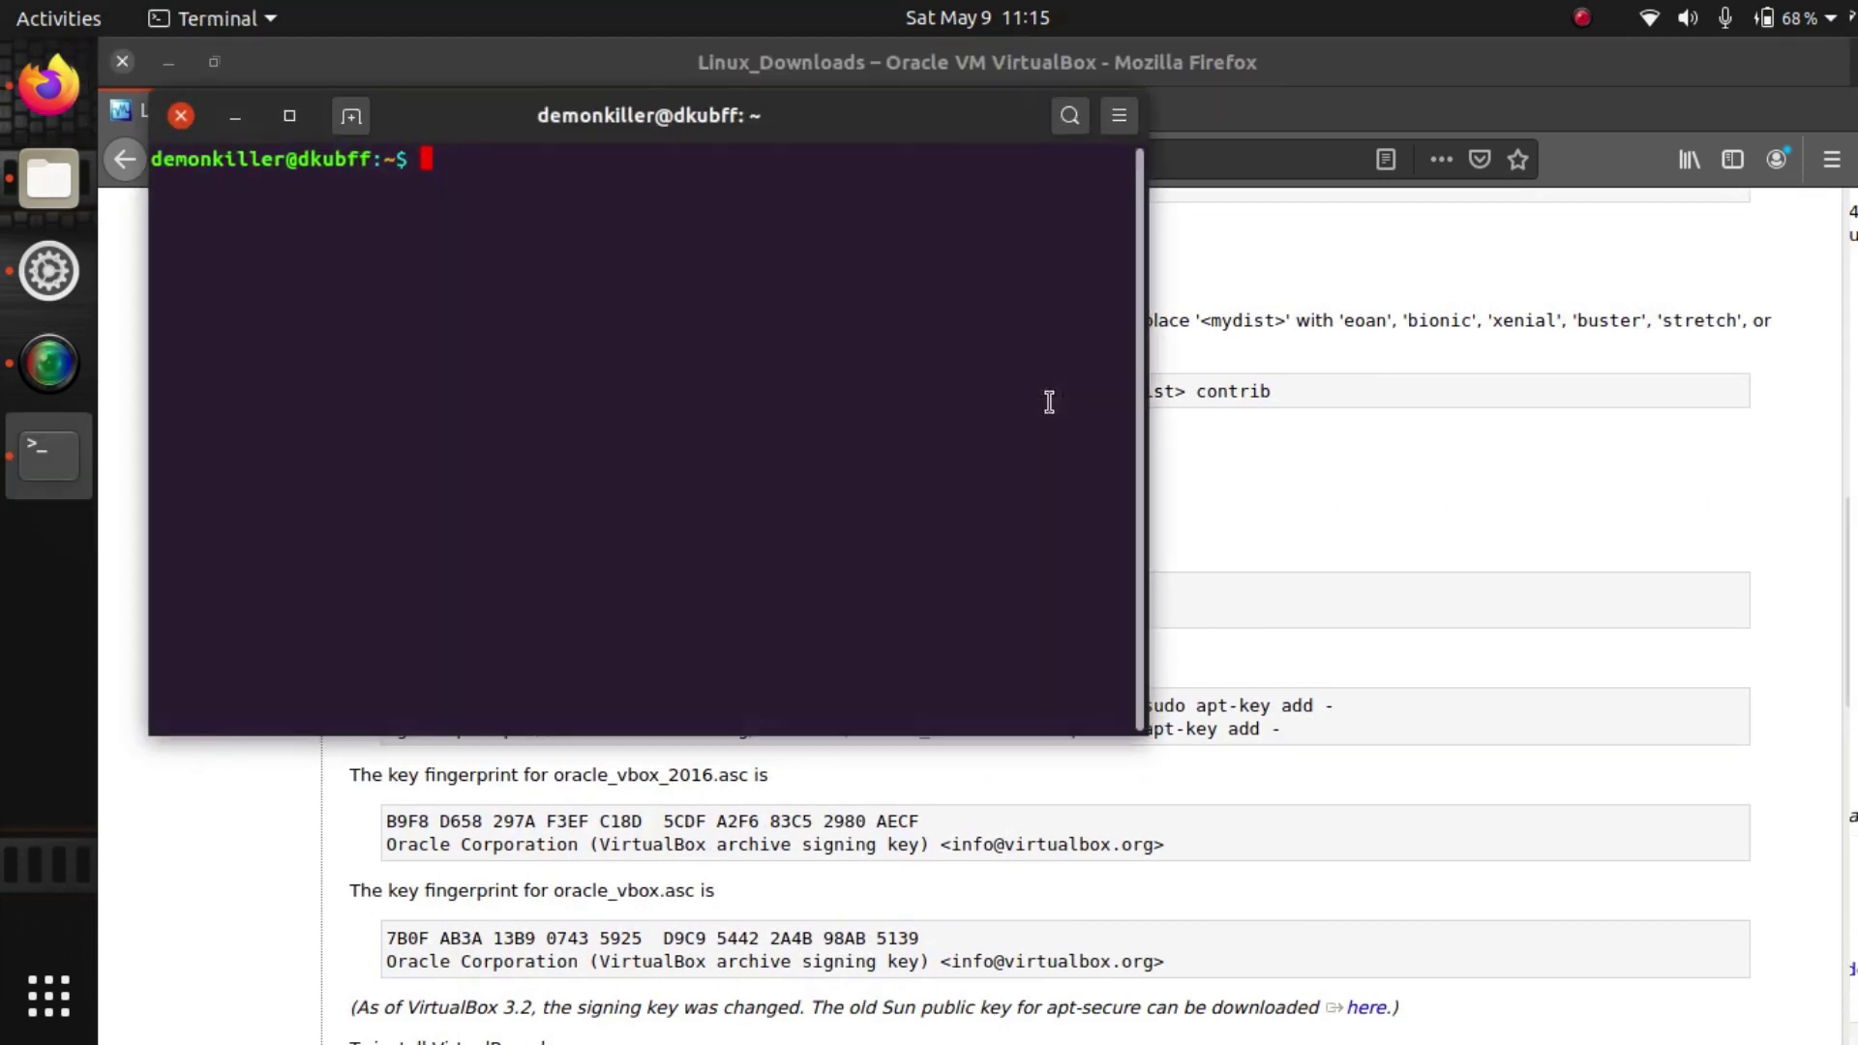
key("ctrl+plus")
key("ctrl+plus")
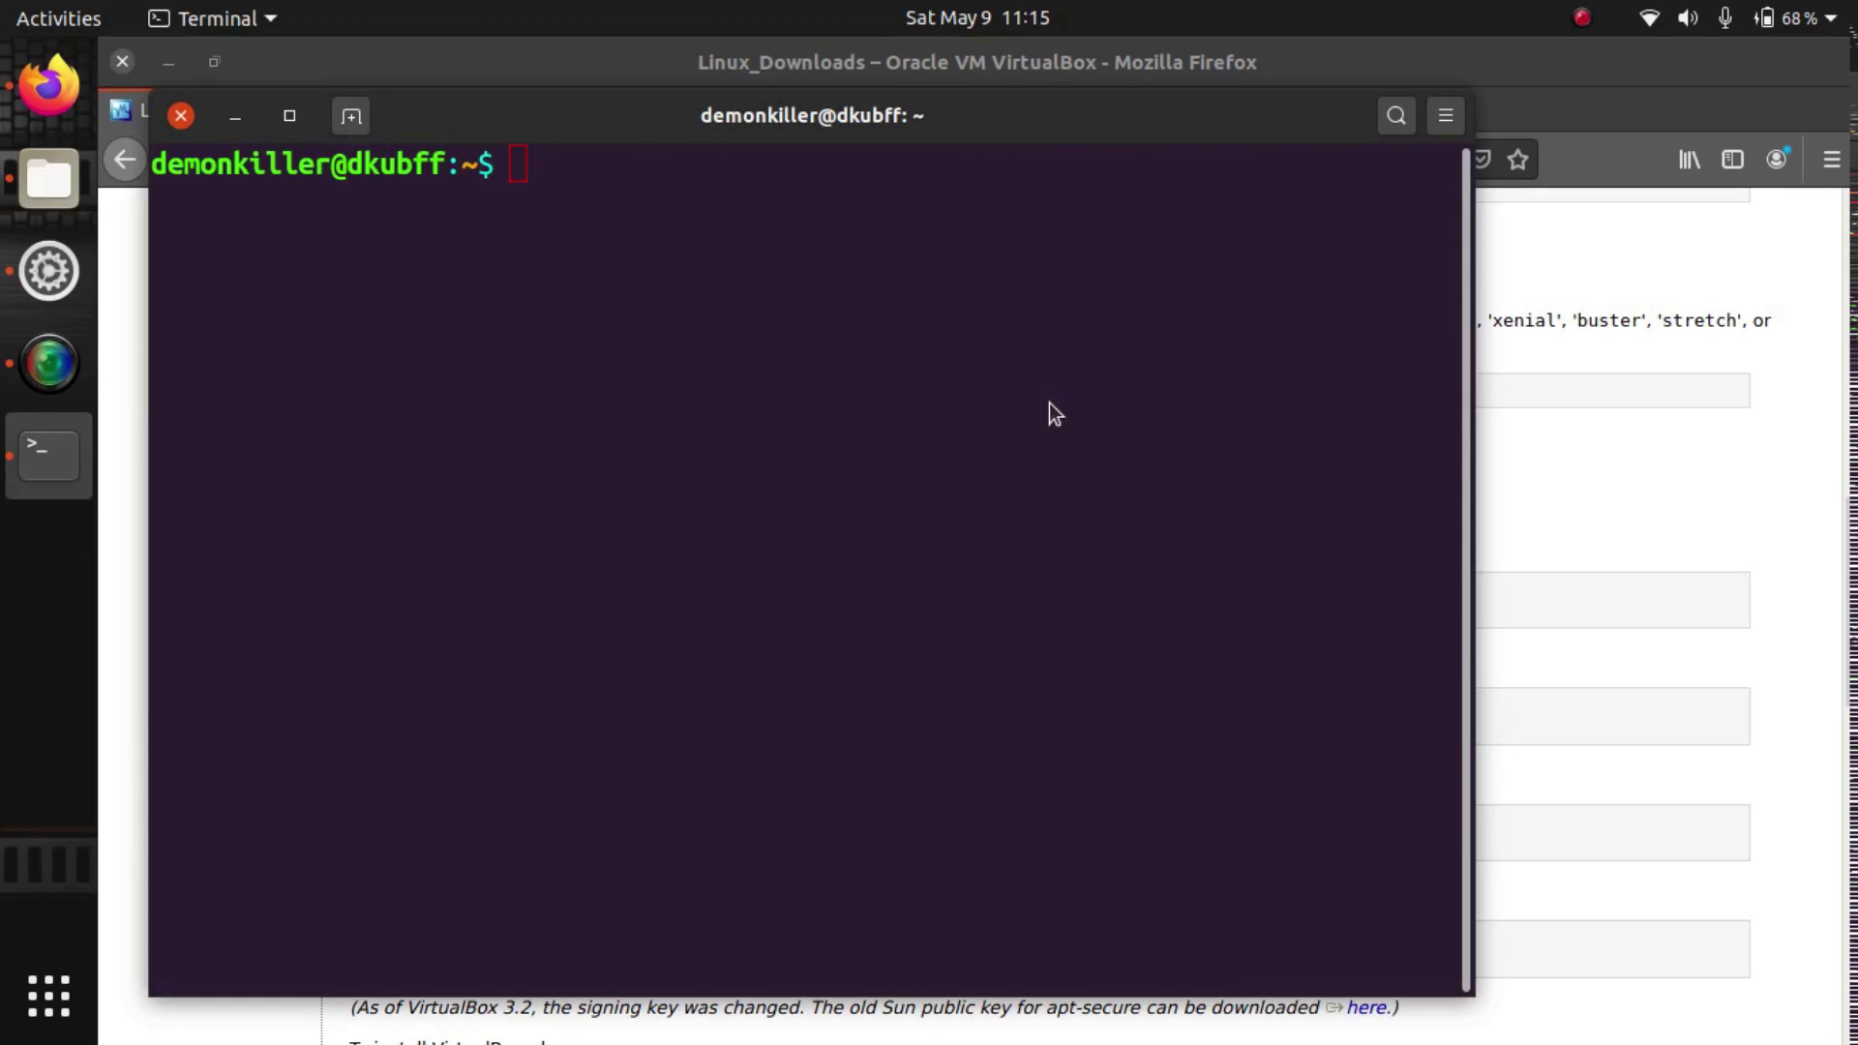
key("alt+Tab")
scroll(1053, 405, "down", 5)
scroll(1055, 404, "up", 2)
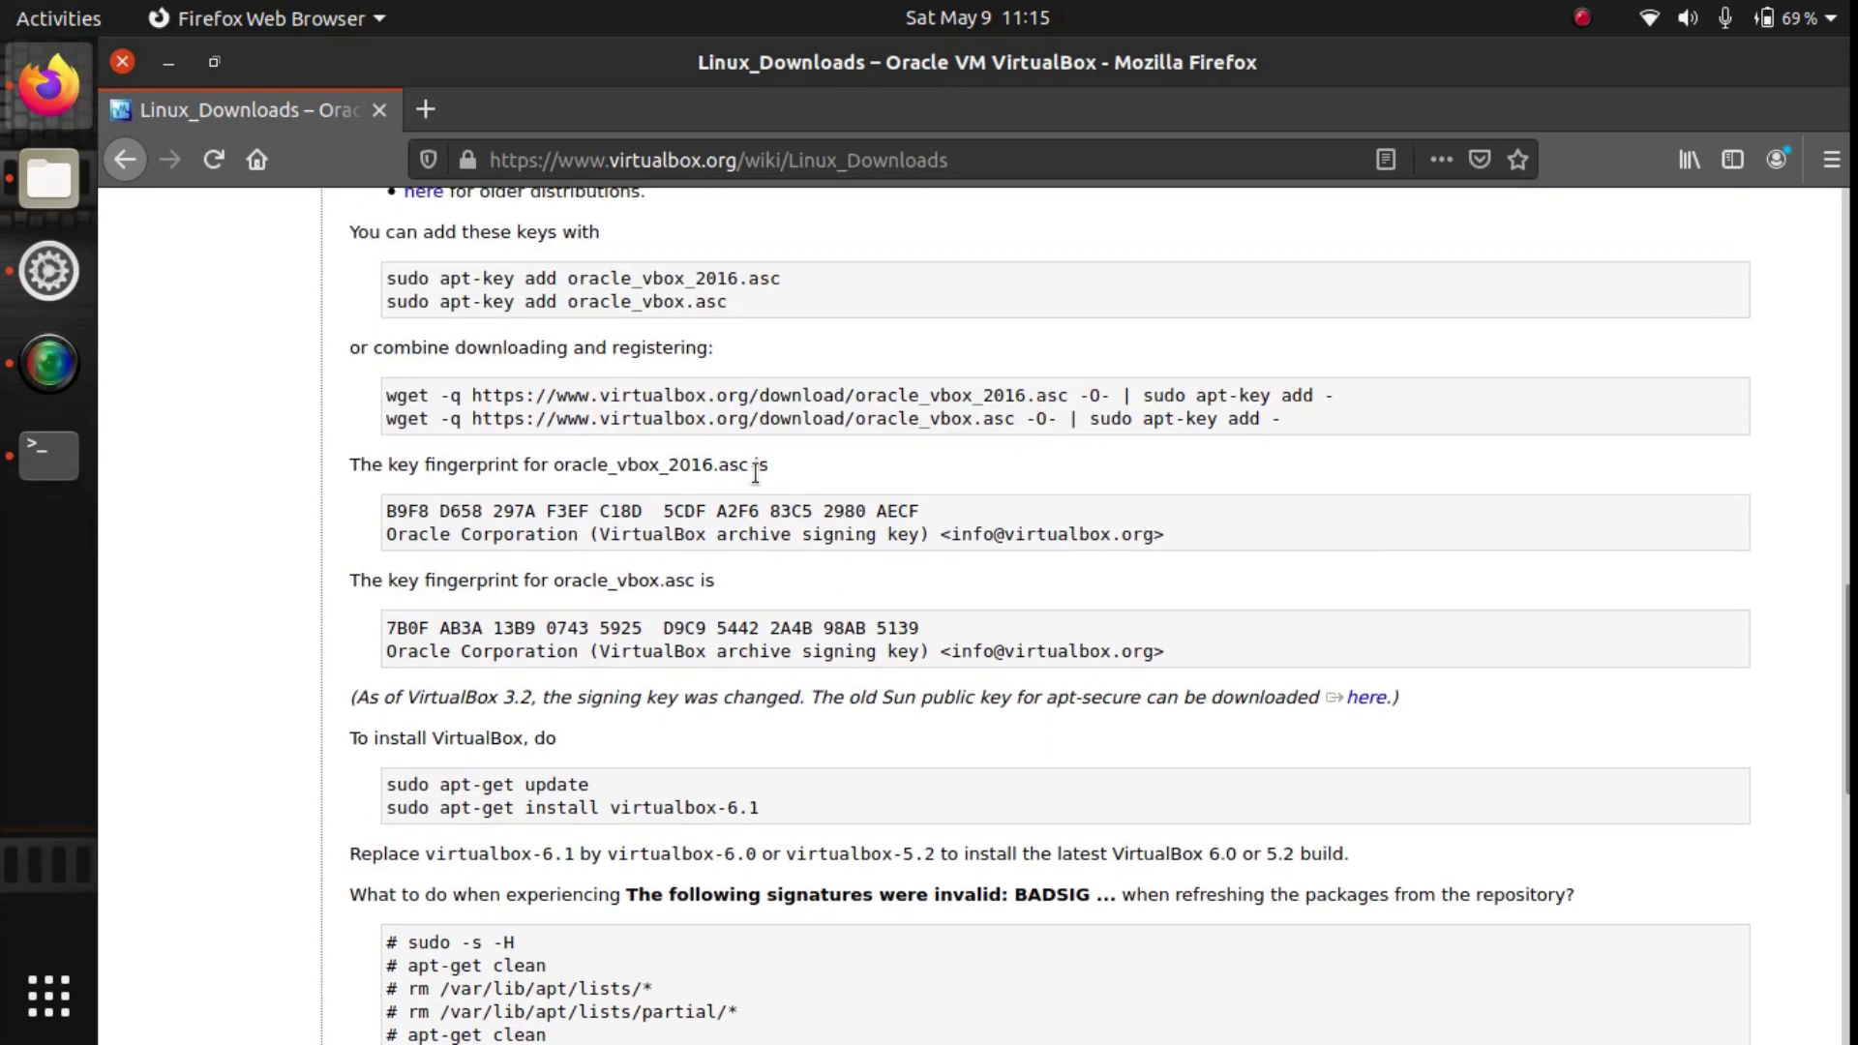
triple_click(838, 386)
right_click(838, 386)
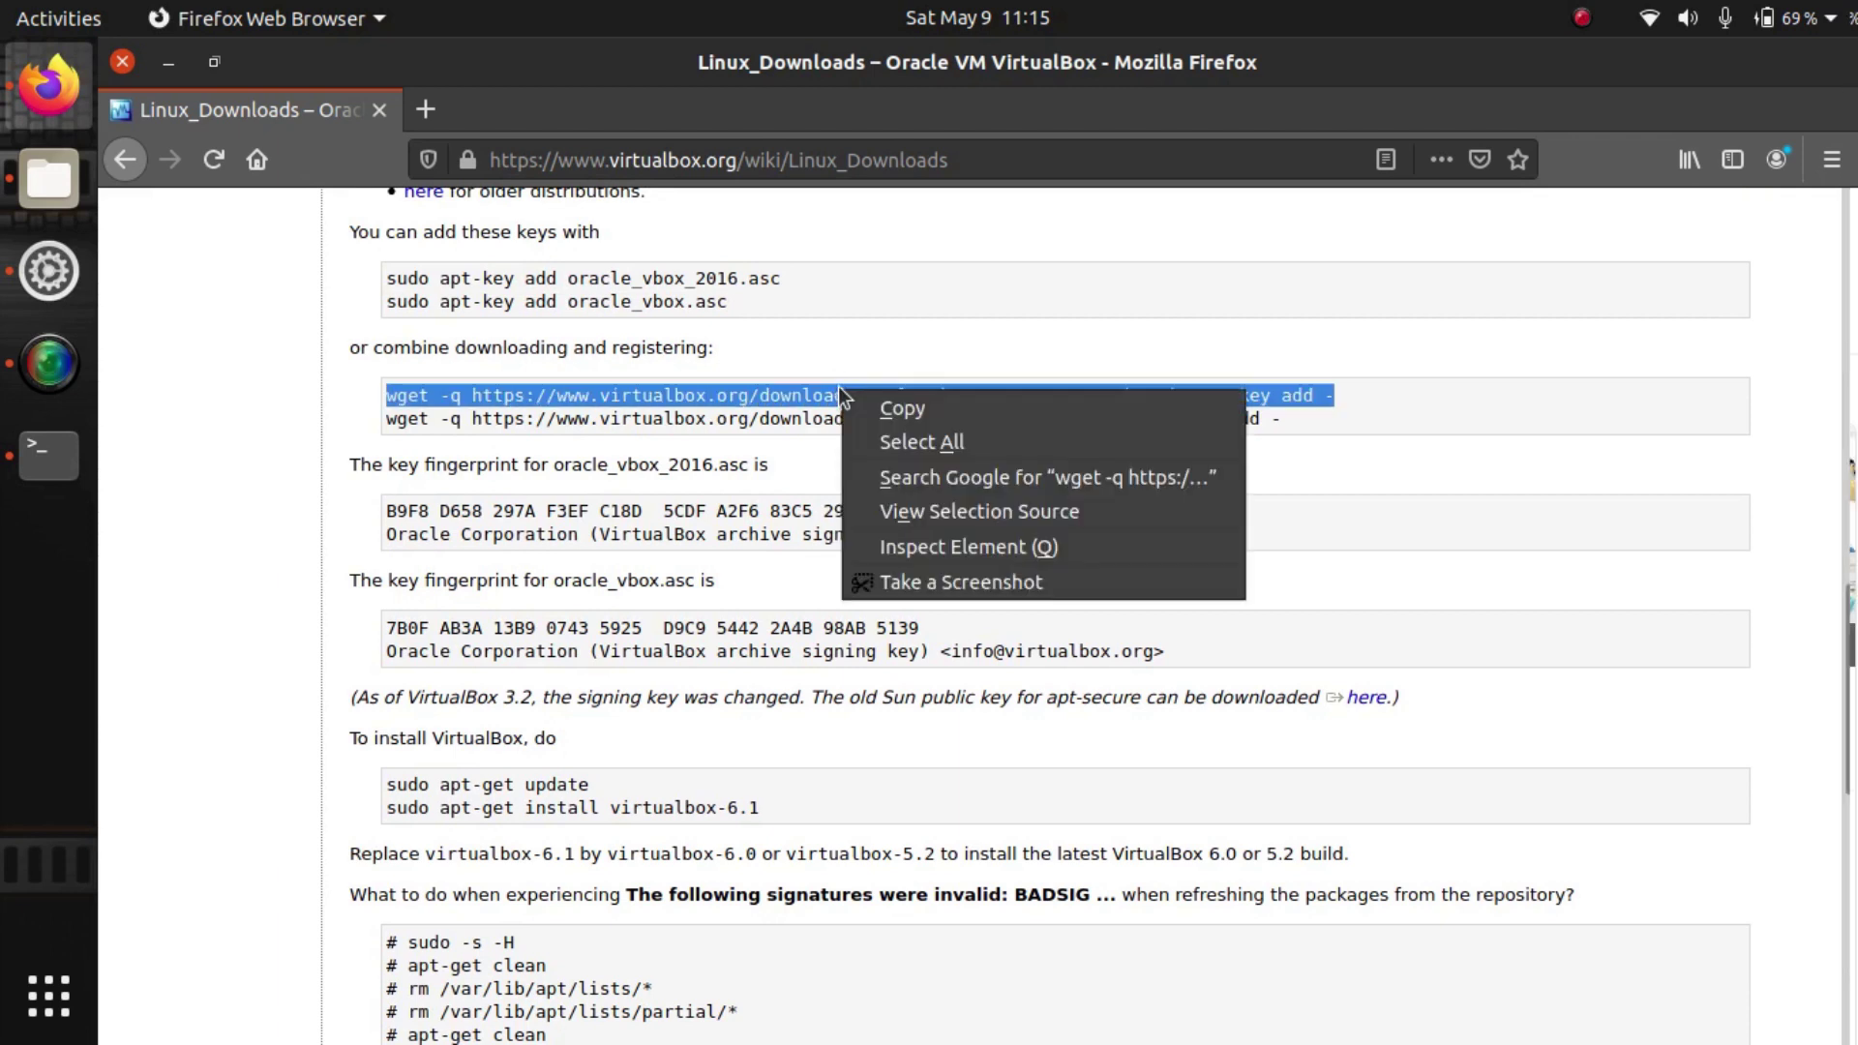
left_click(857, 409)
key("alt+Tab")
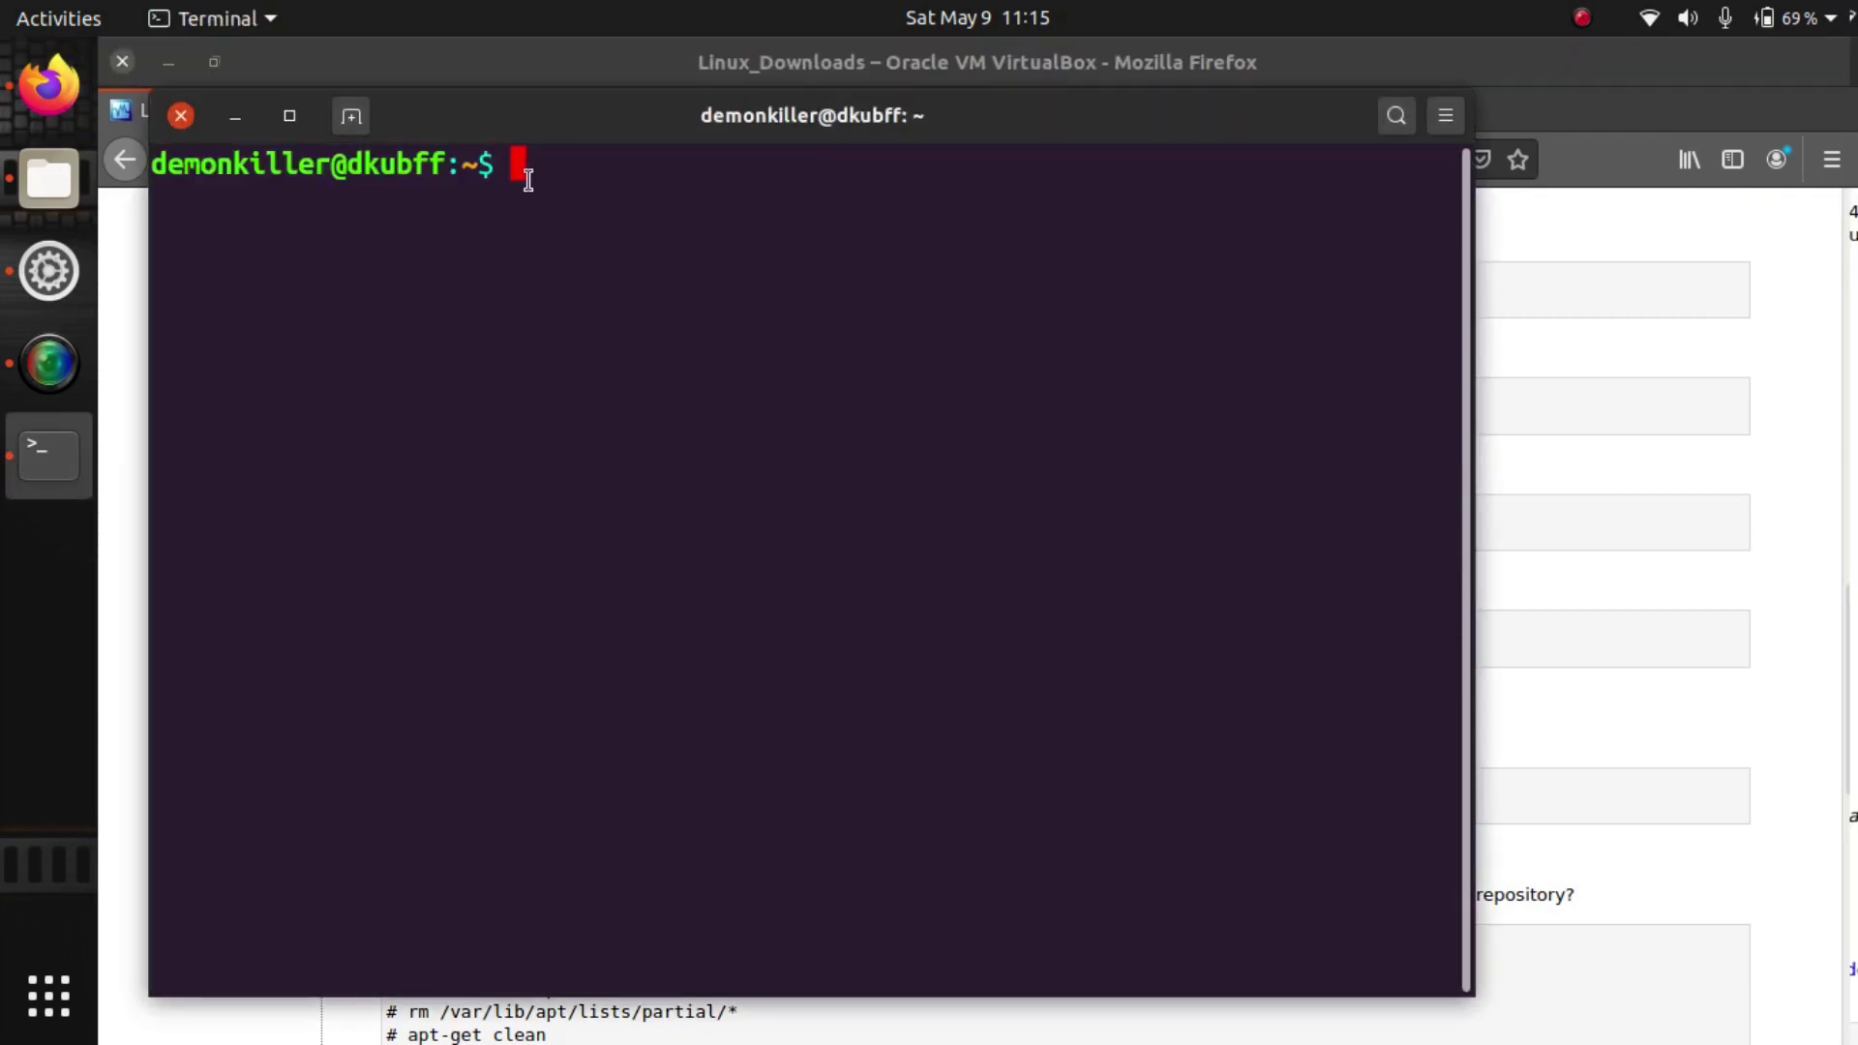
right_click(528, 180)
left_click(561, 252)
key("Return")
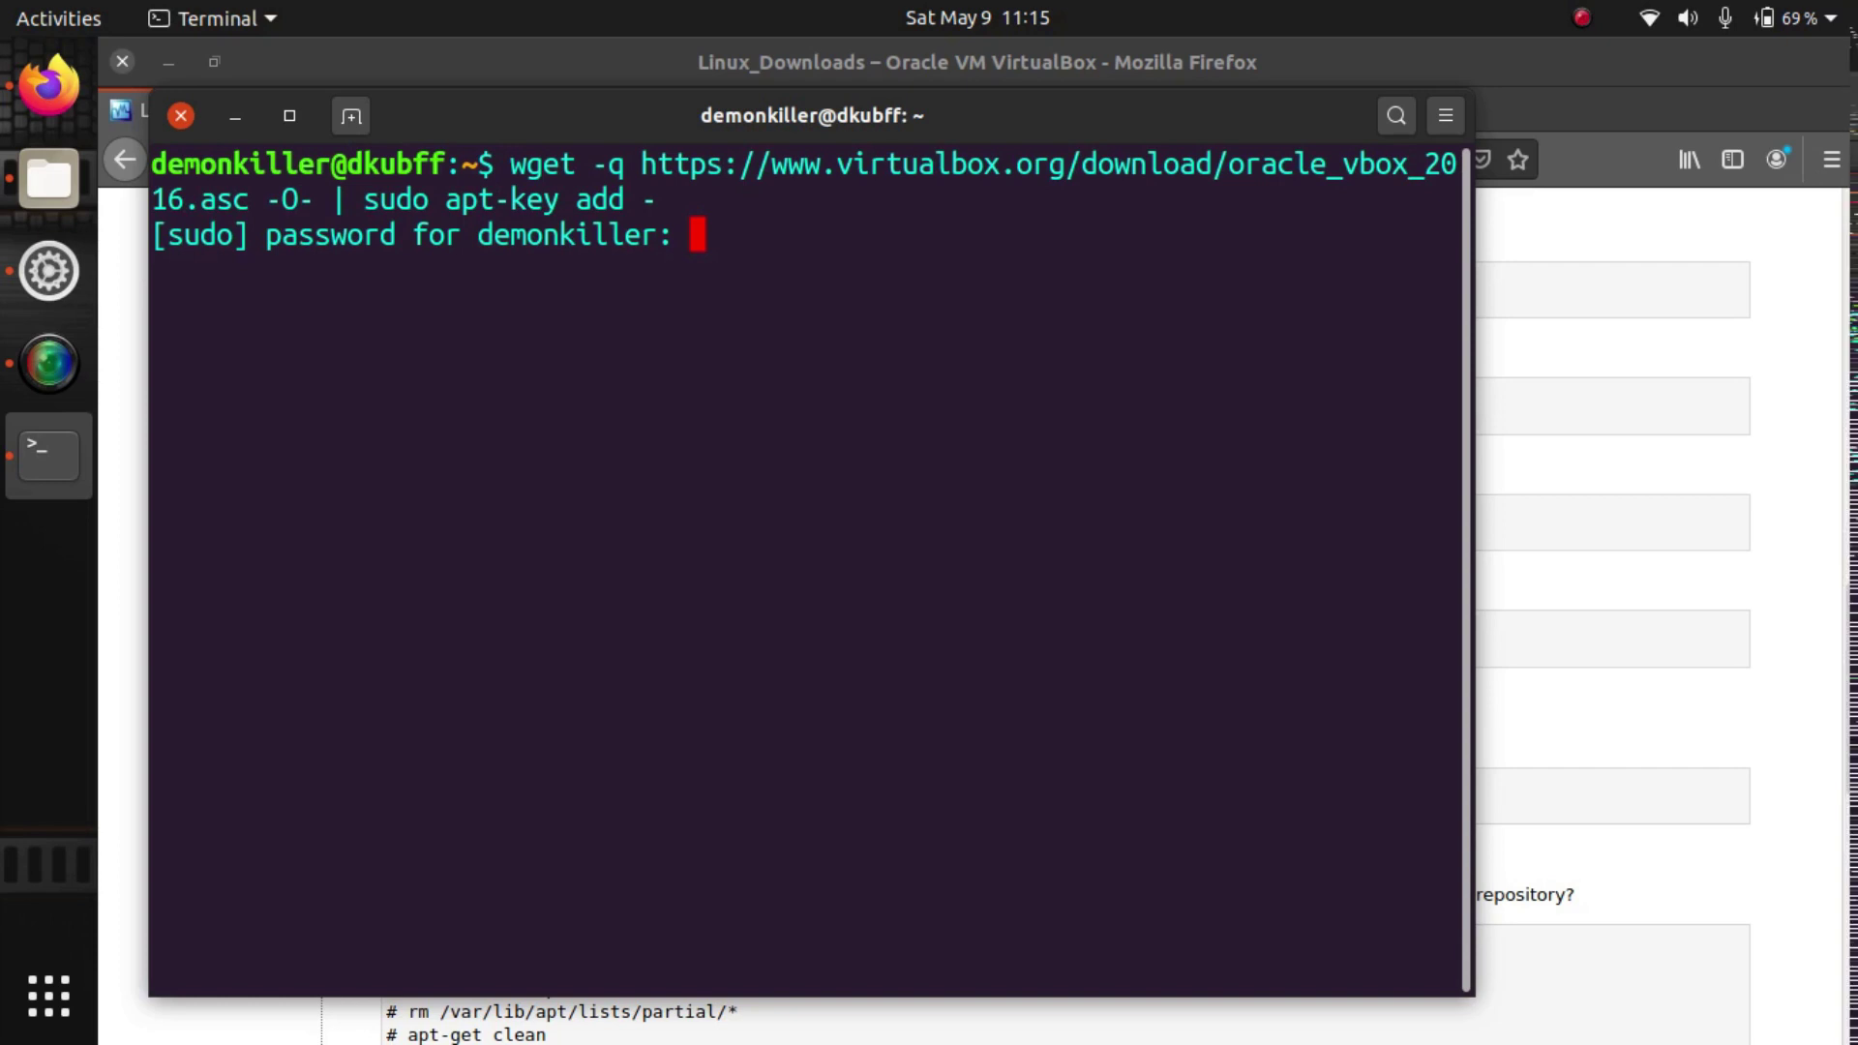
key("Return")
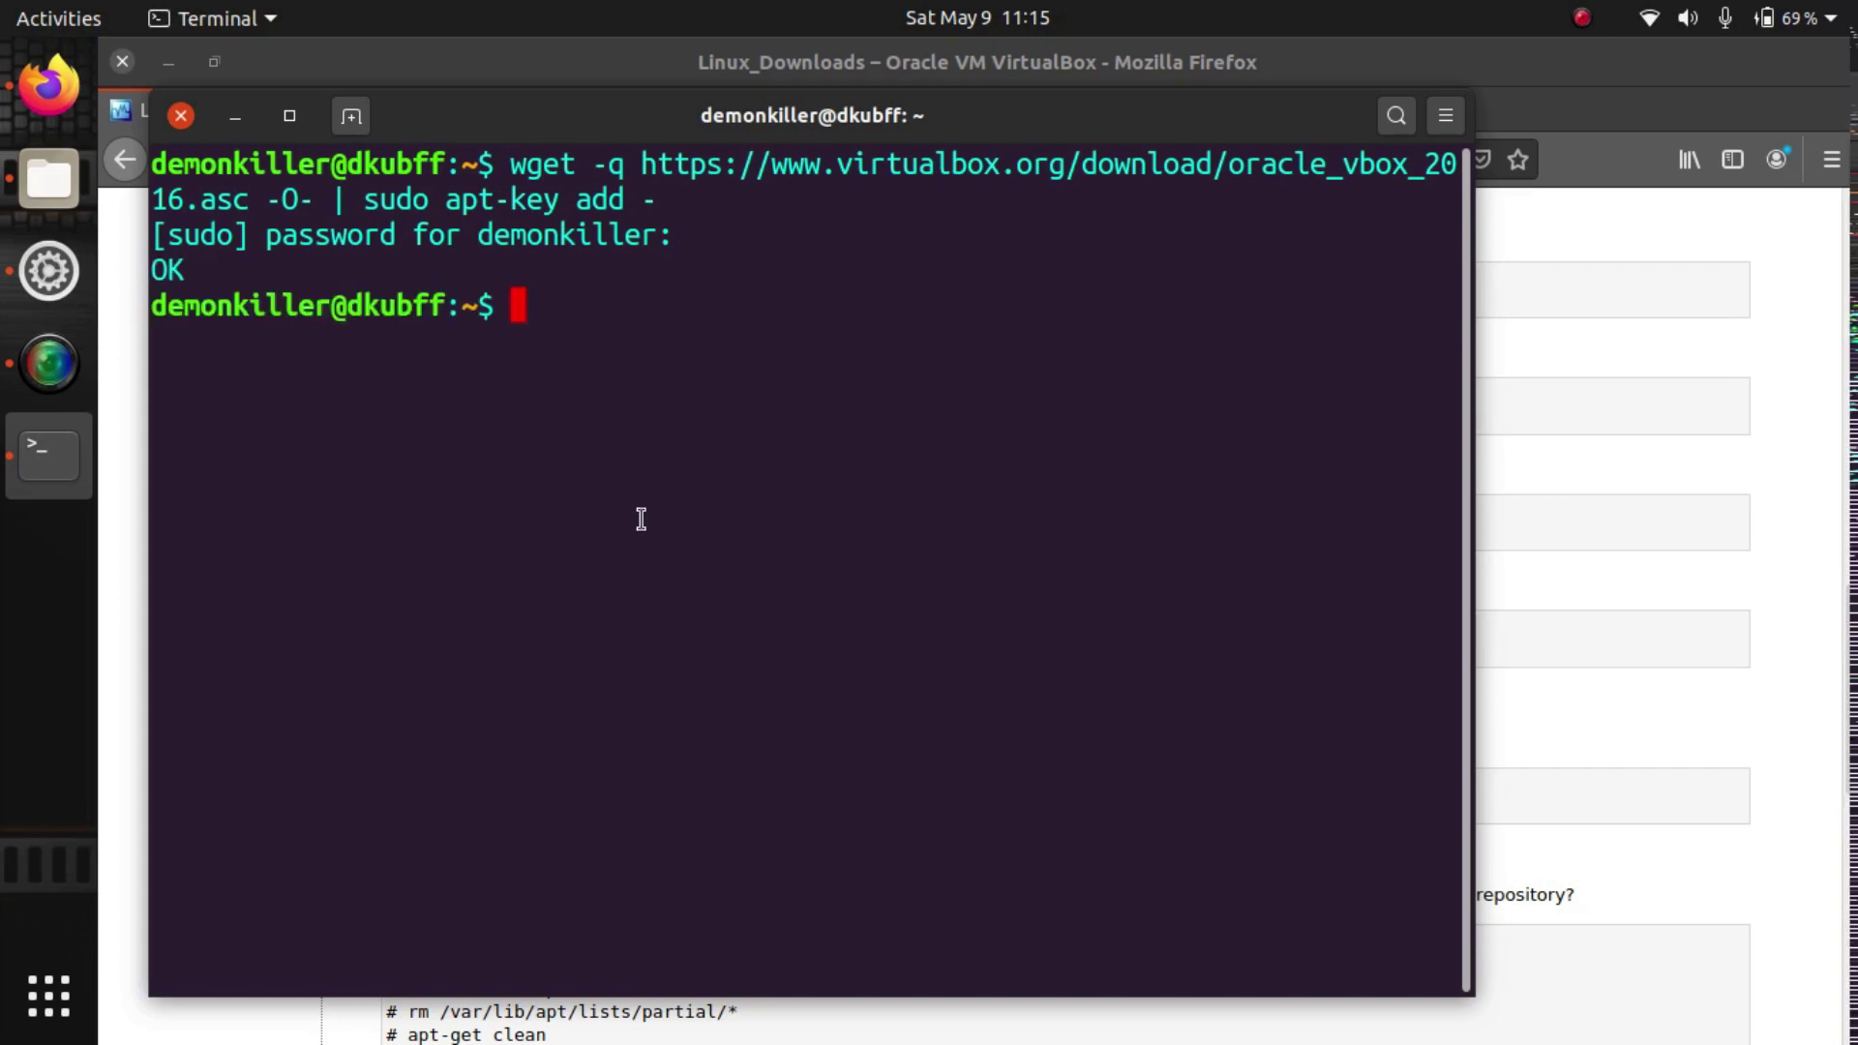
Step: Run the second wget … oracle_vbox.asc | sudo apt-key add - command in the terminal
key("alt+Tab")
triple_click(664, 426)
right_click(668, 428)
left_click(687, 441)
key("alt+Tab")
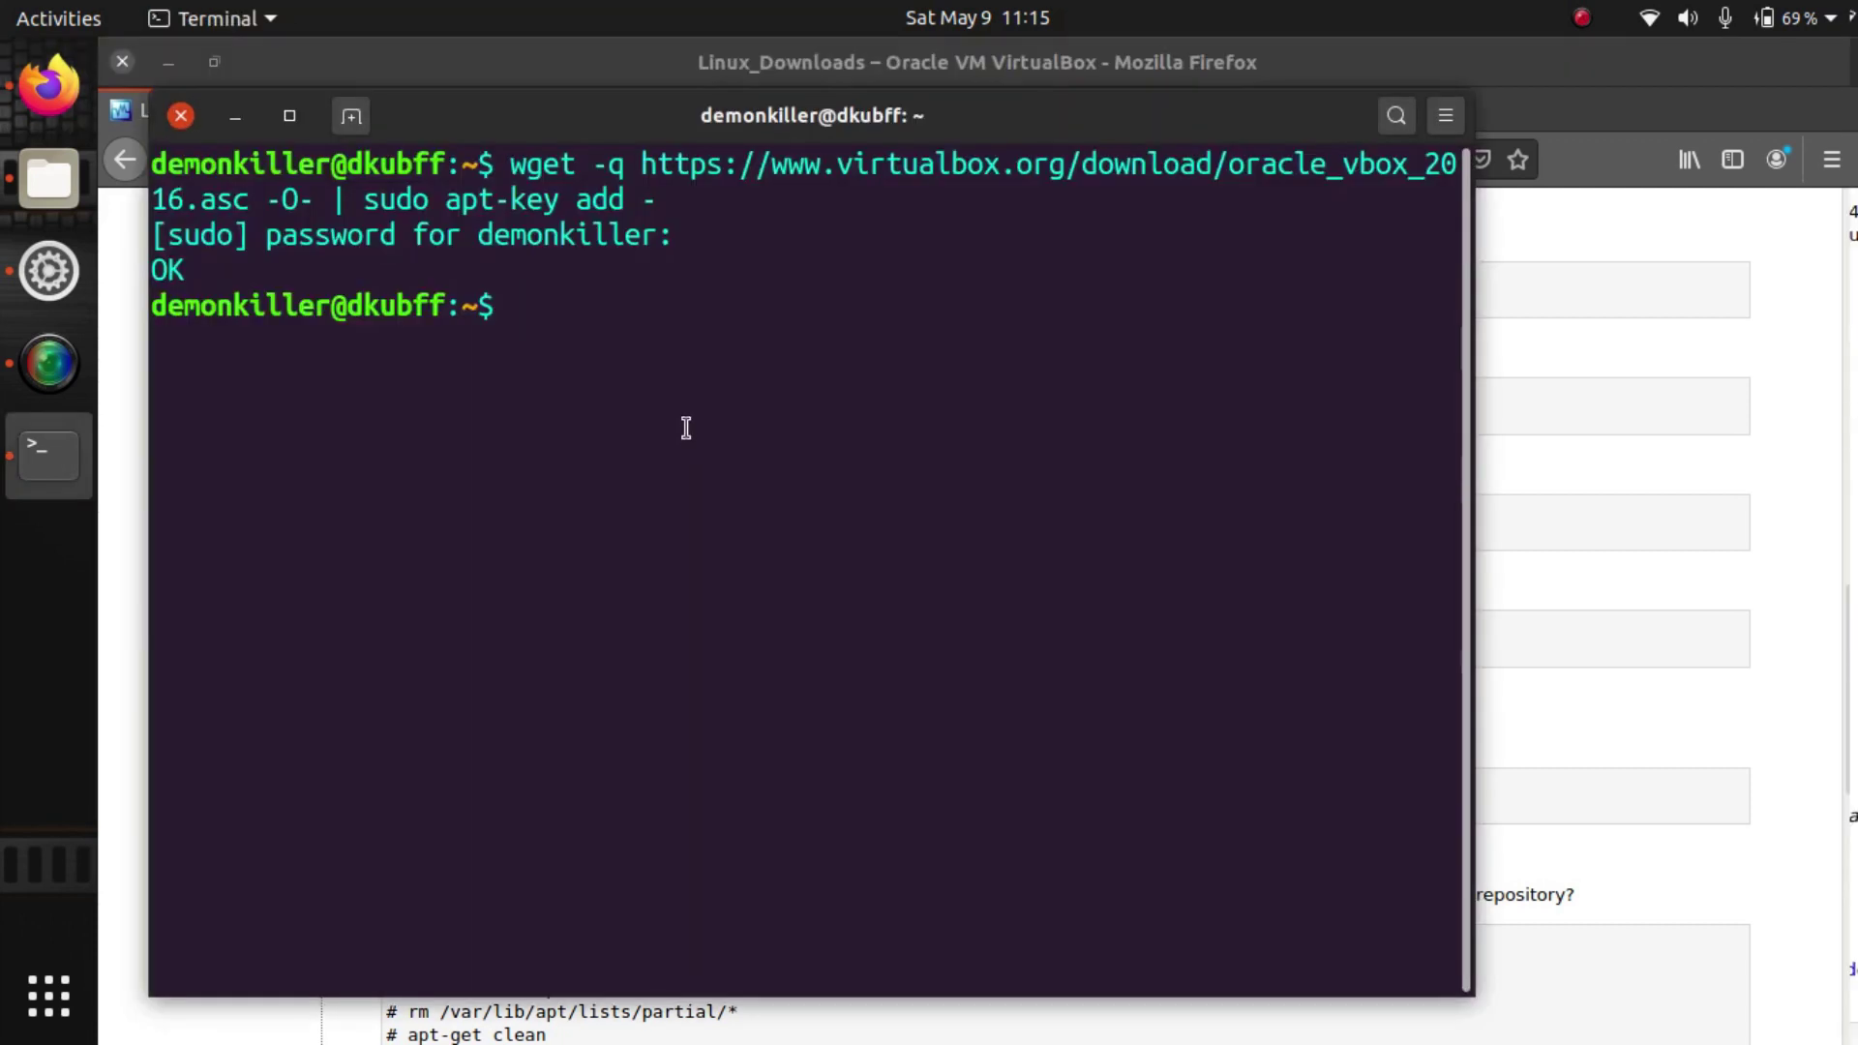
right_click(520, 322)
left_click(581, 411)
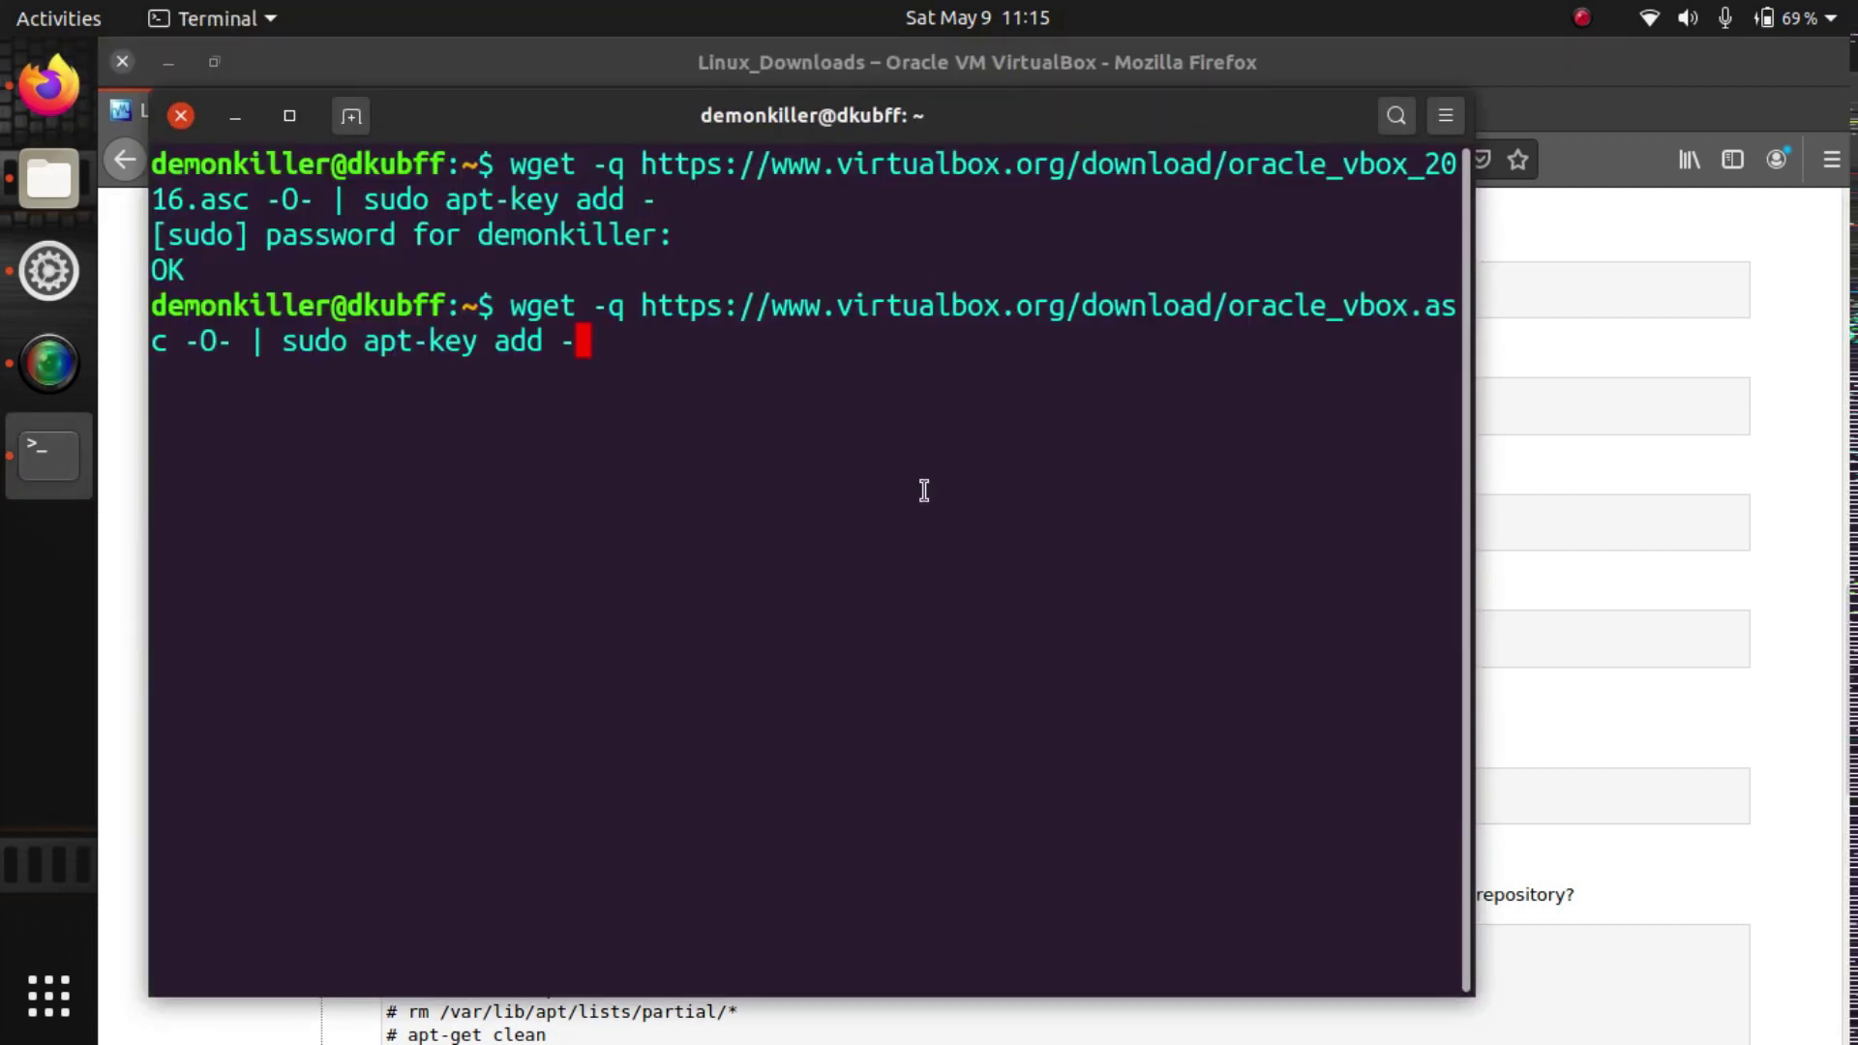
key("Return")
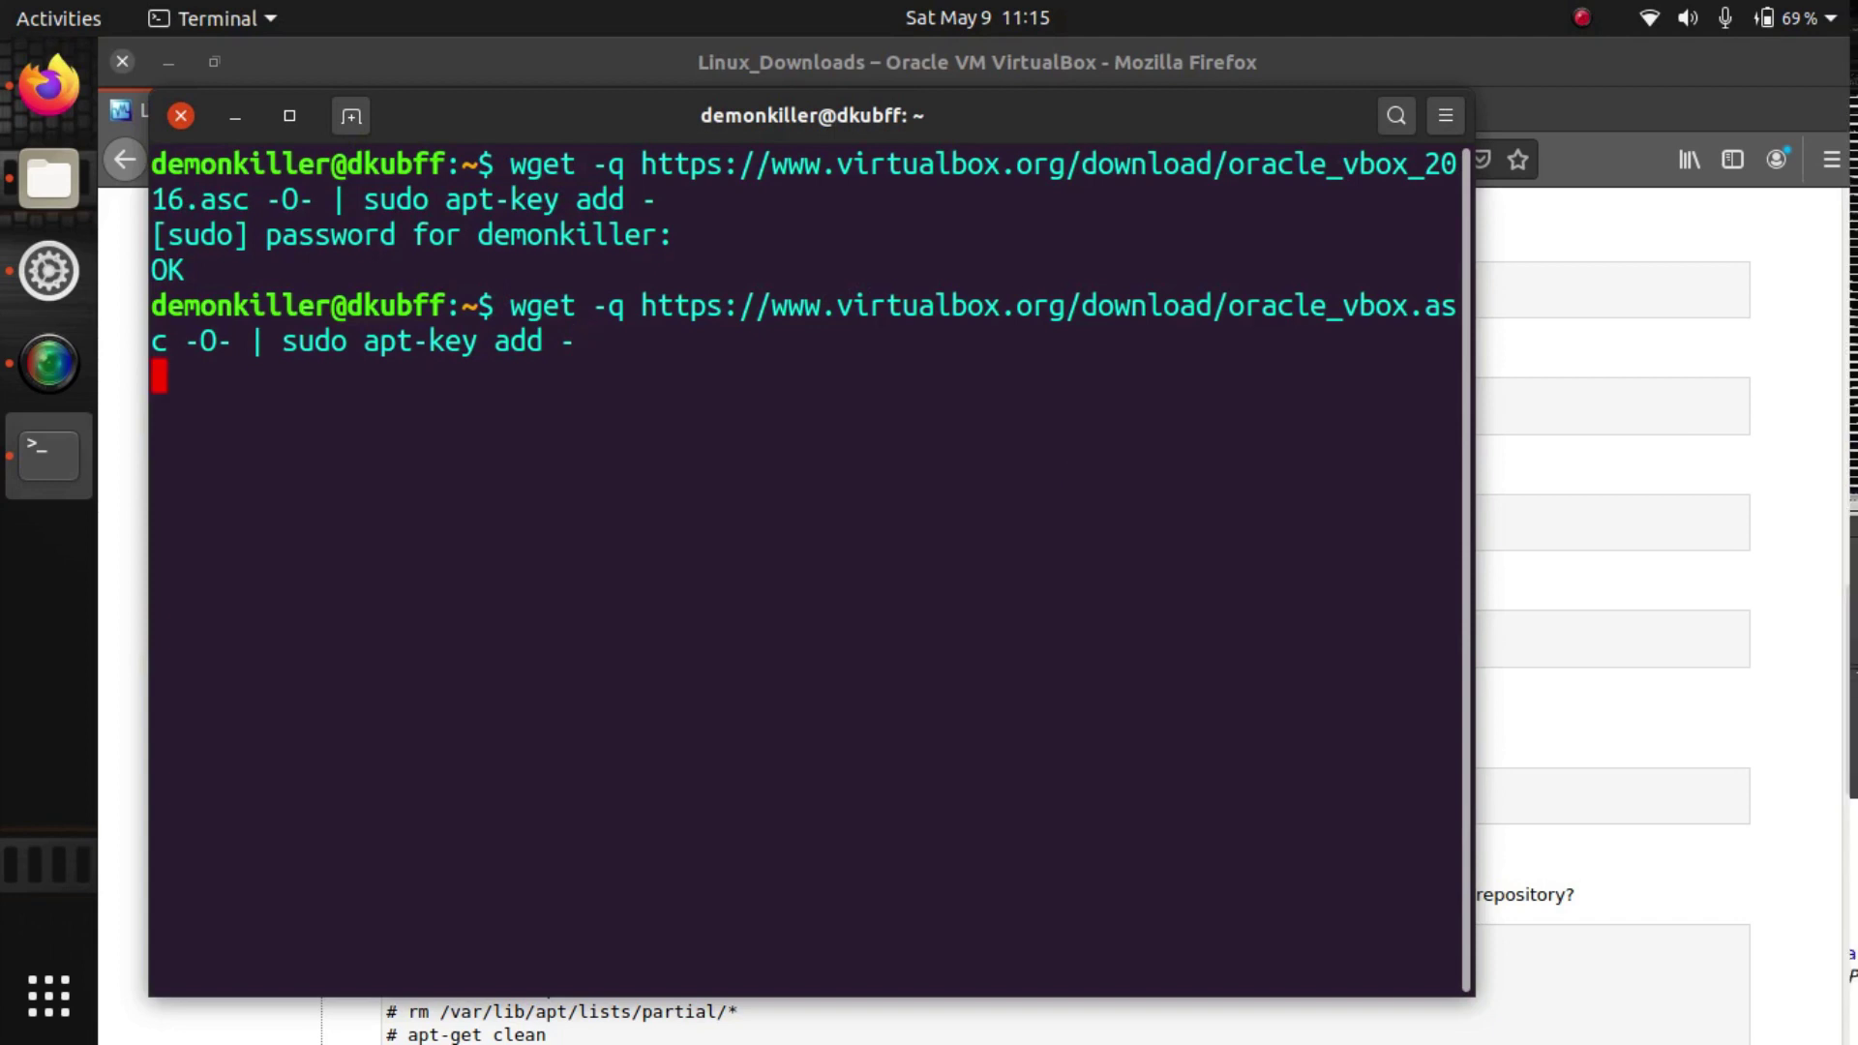
key("alt+Tab")
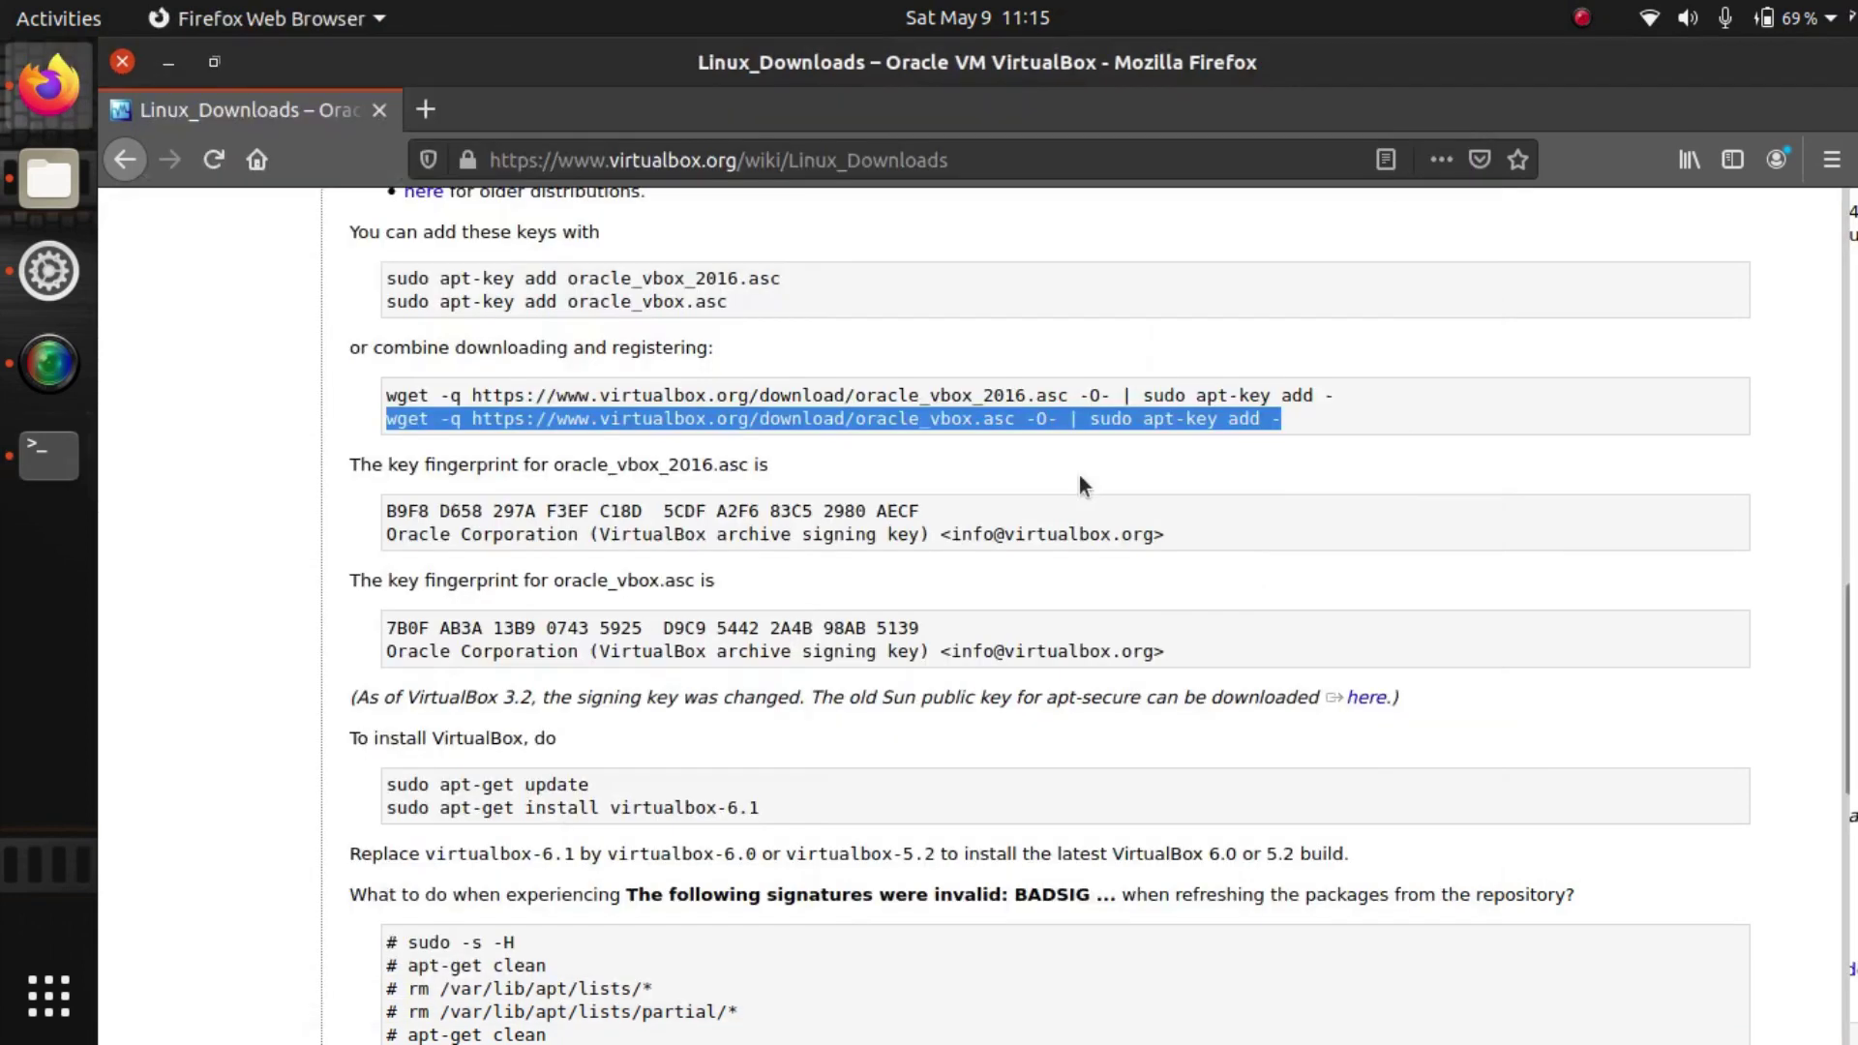
Step: Copy the 'deb [arch=amd64] … contrib' repository line from the downloads page
scroll(817, 410, "up", 5)
triple_click(765, 406)
right_click(776, 410)
left_click(777, 411)
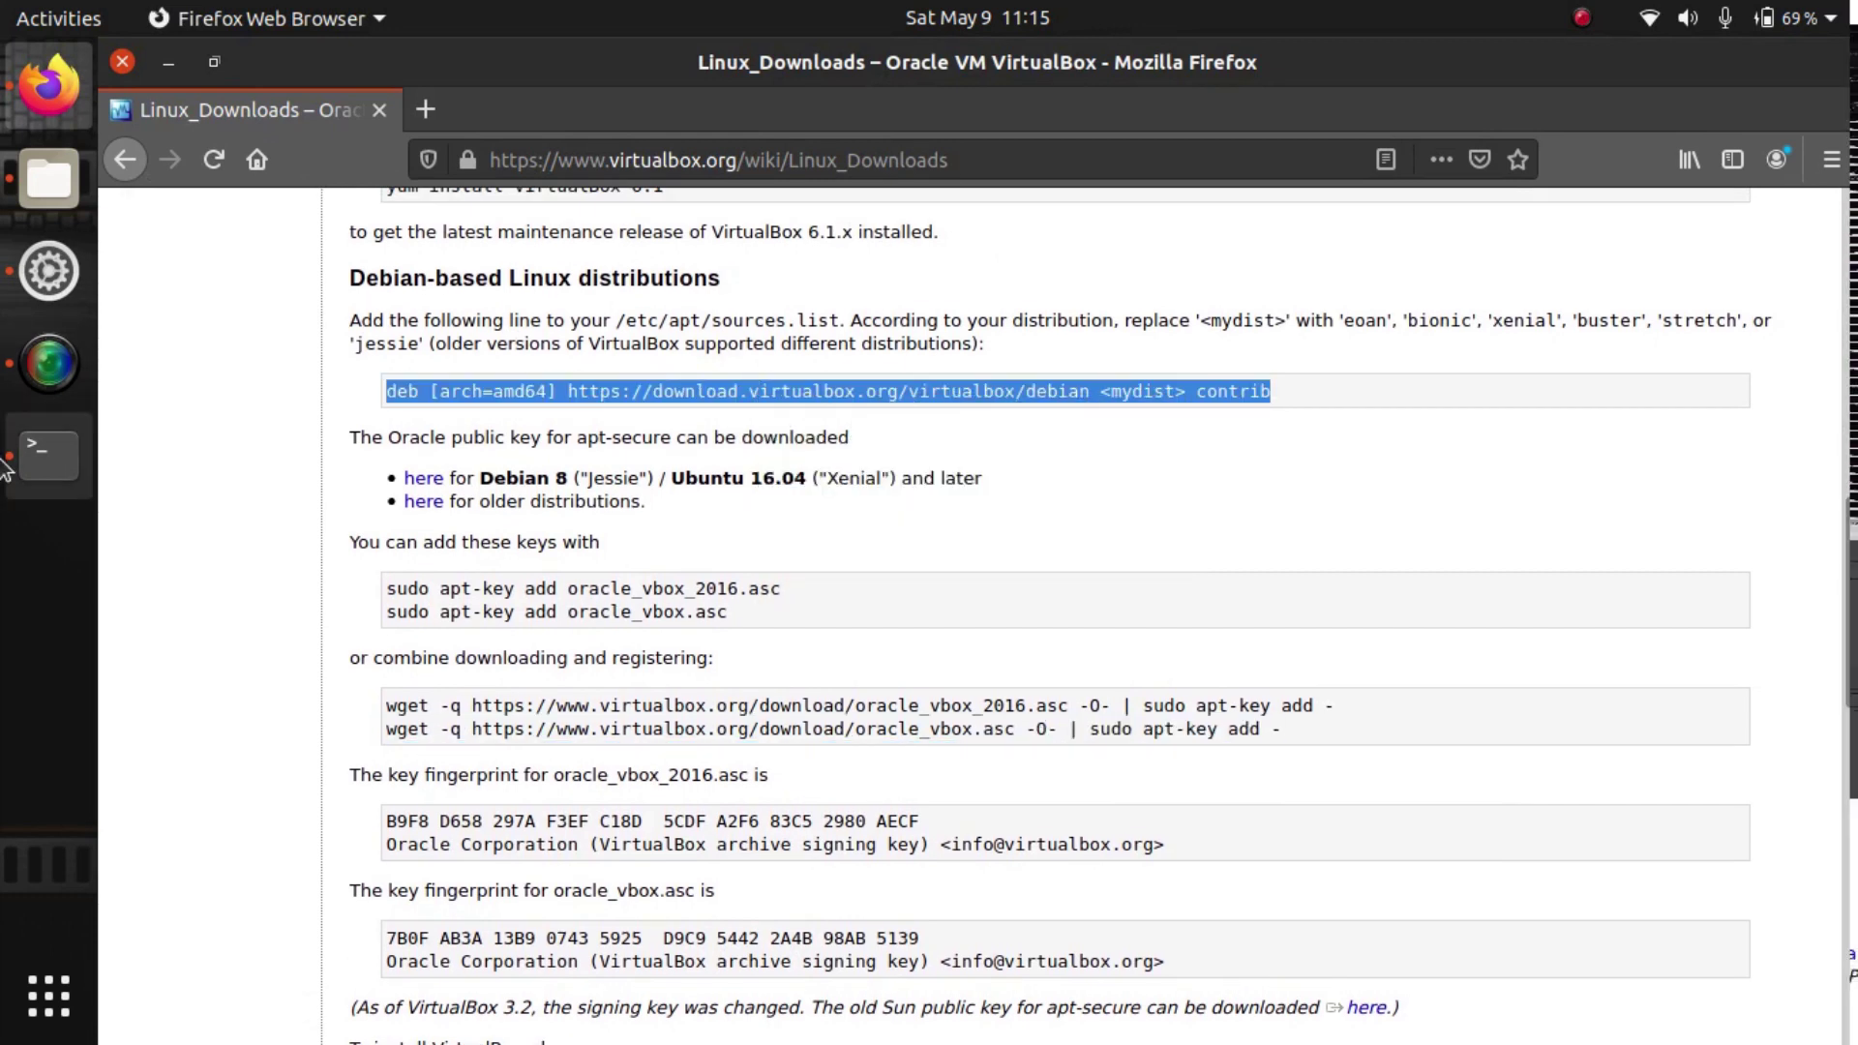
left_click(49, 455)
Step: Compose sudo add-apt-repository with the pasted deb line, replacing <mydist> with eoan
type("sudo add-apt-repos")
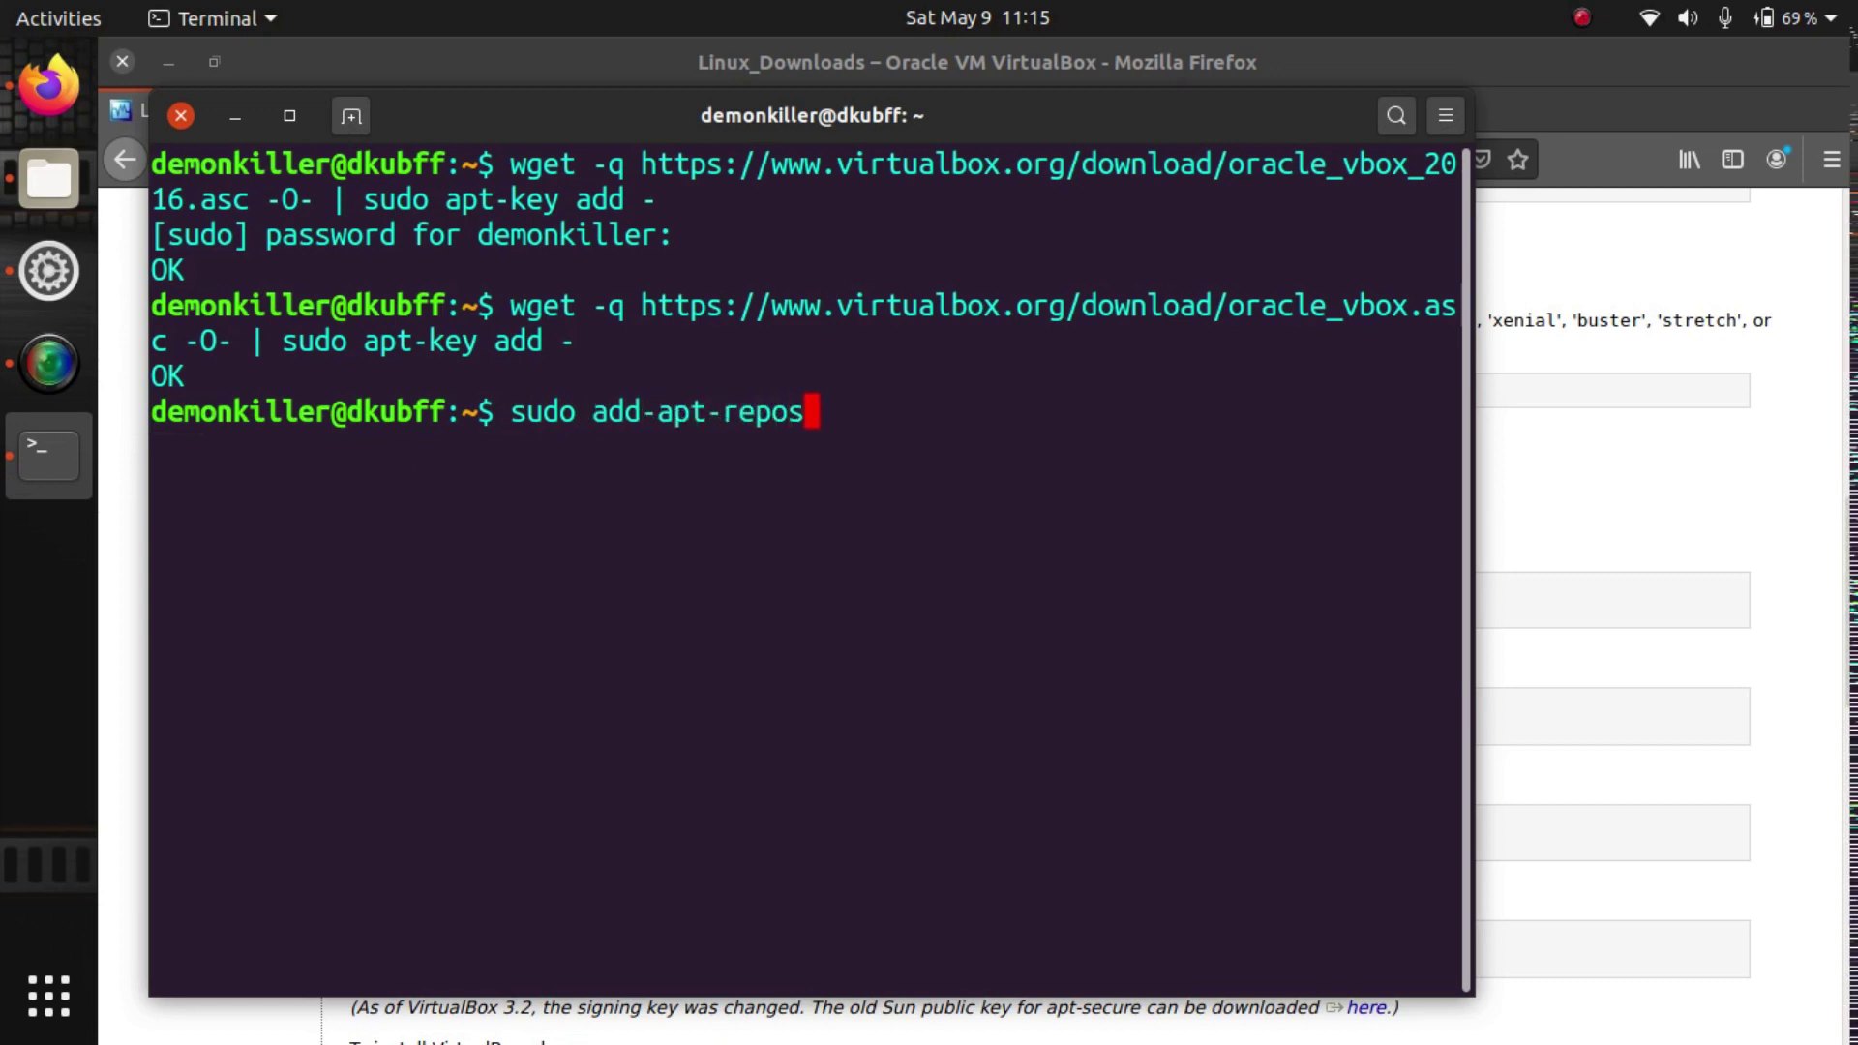
type("itory \"\"")
key("Left")
right_click(920, 414)
left_click(1011, 508)
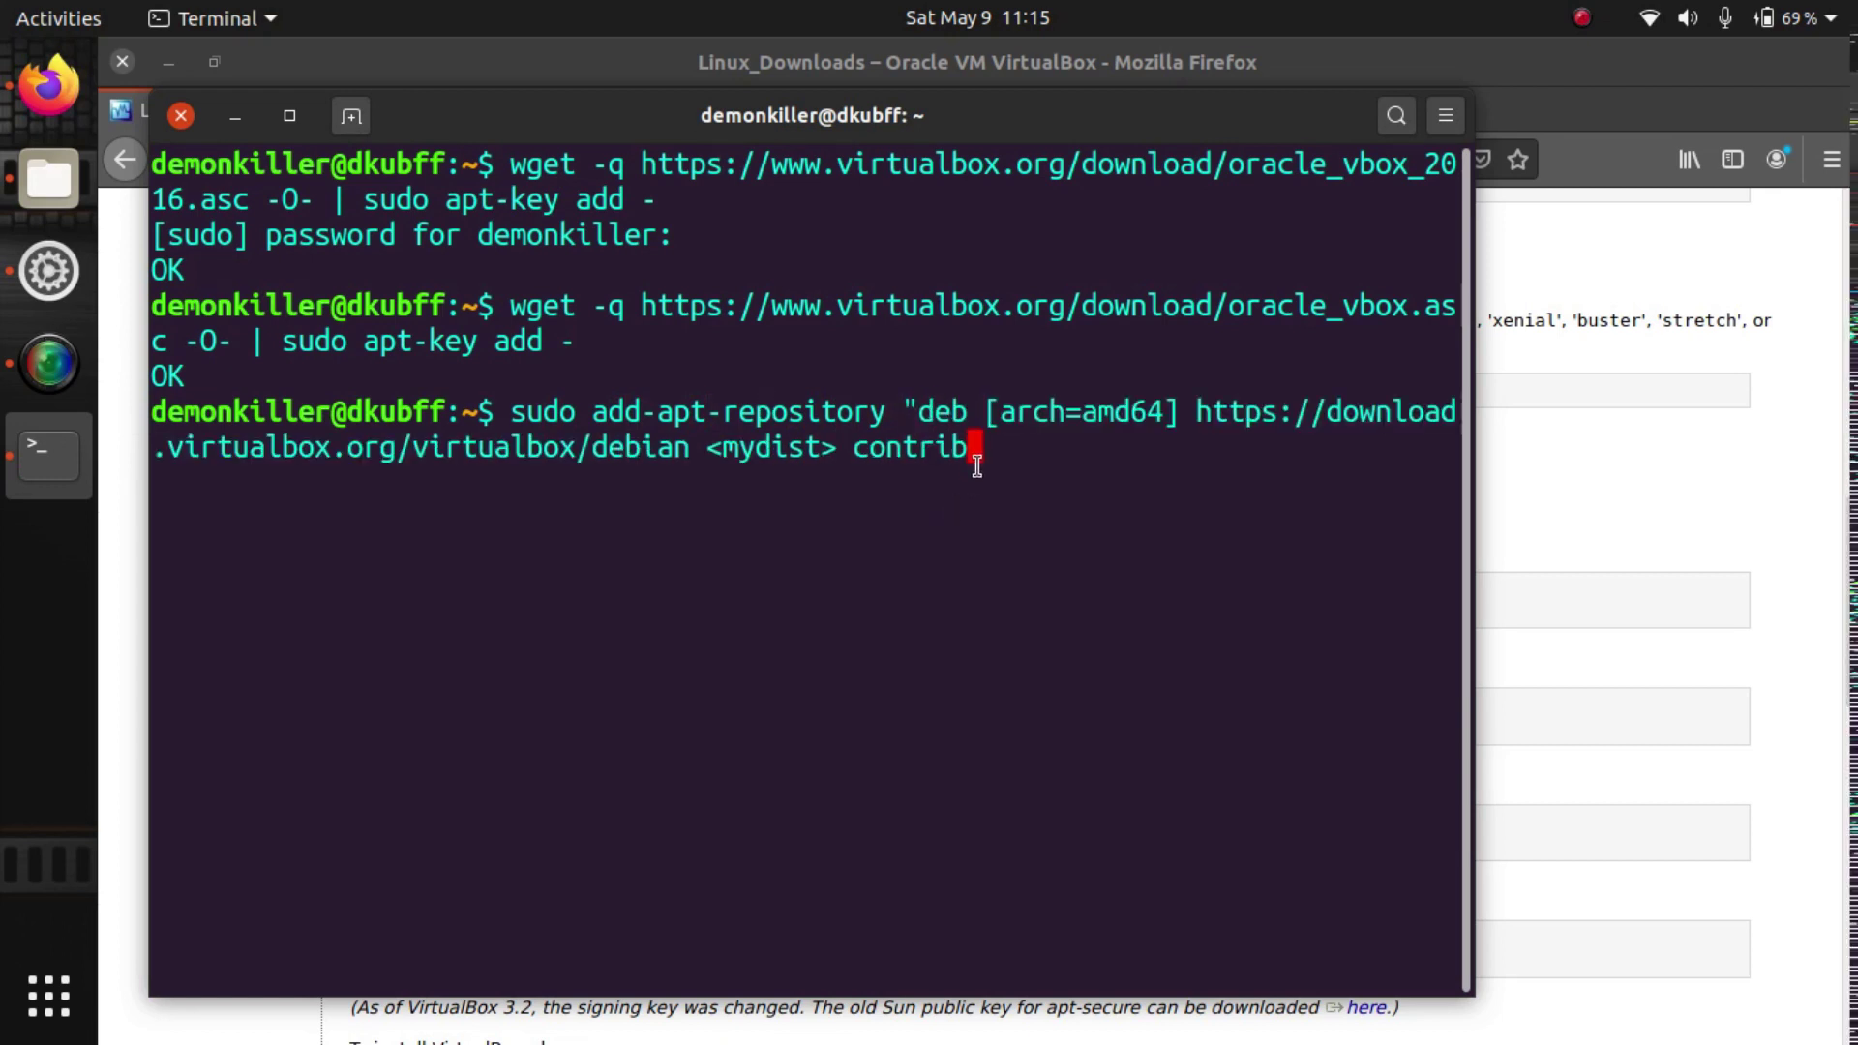
key("Left")
key("Left")
key("Left")
key("Left")
key("Left")
key("Left")
key("Left")
key("Left")
key("BackSpace")
key("BackSpace")
key("BackSpace")
key("BackSpace")
key("BackSpace")
key("BackSpace")
key("BackSpace")
key("BackSpace")
type("eoan")
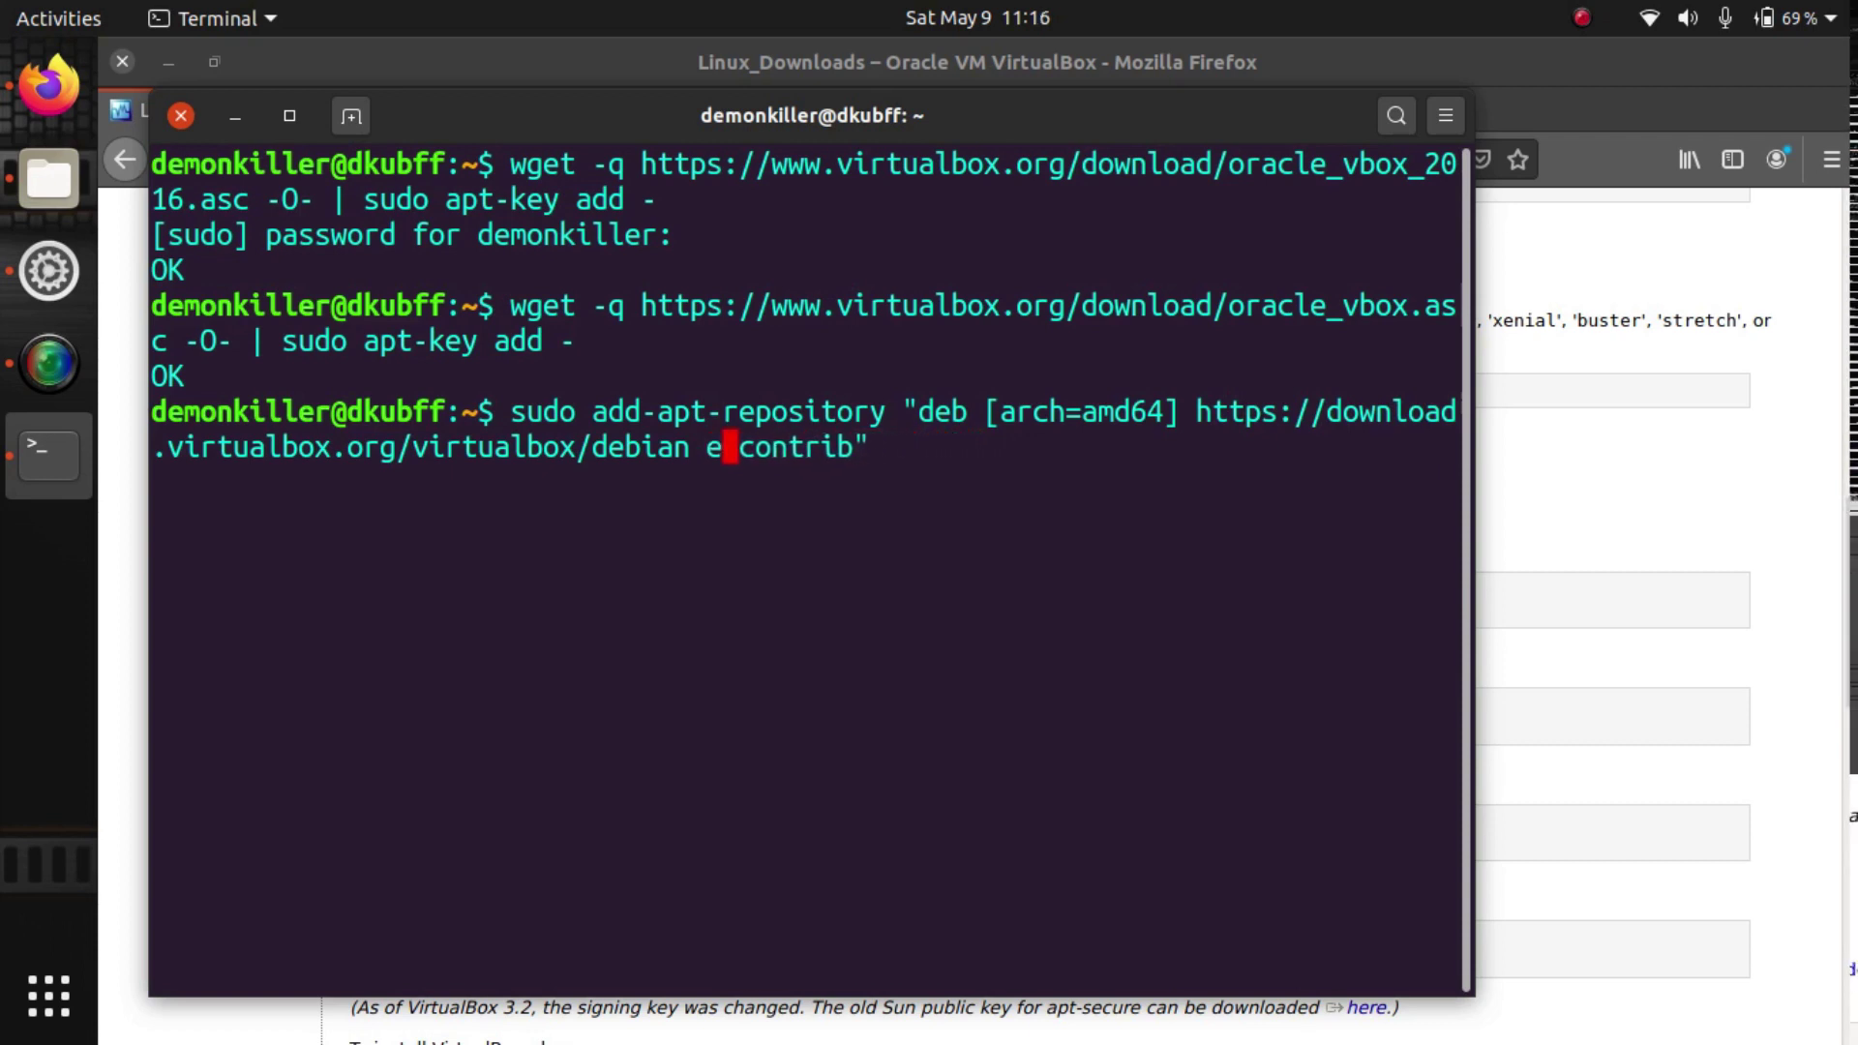
left_click(1660, 549)
Step: Search Google for 'ubuntu 19.10' to confirm its Eoan Ermine codename, then close that tab
left_click(431, 124)
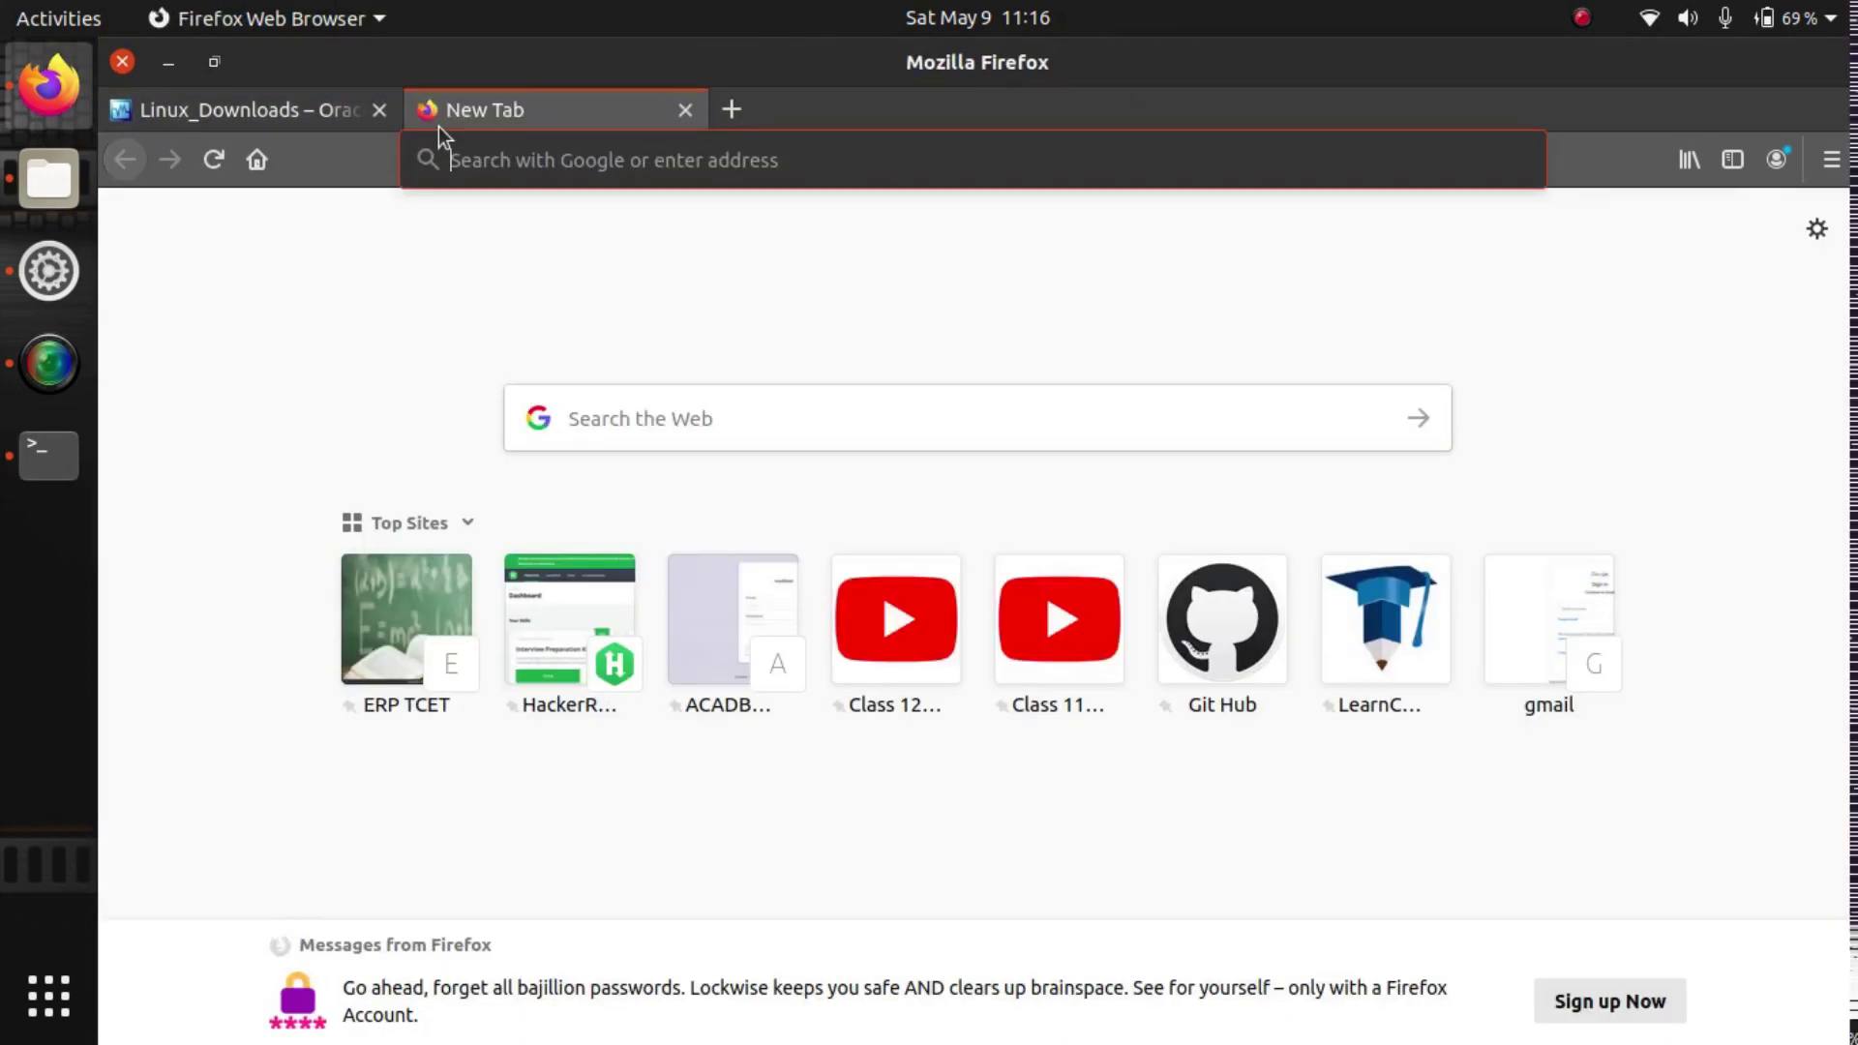
type("ubn")
key("BackSpace")
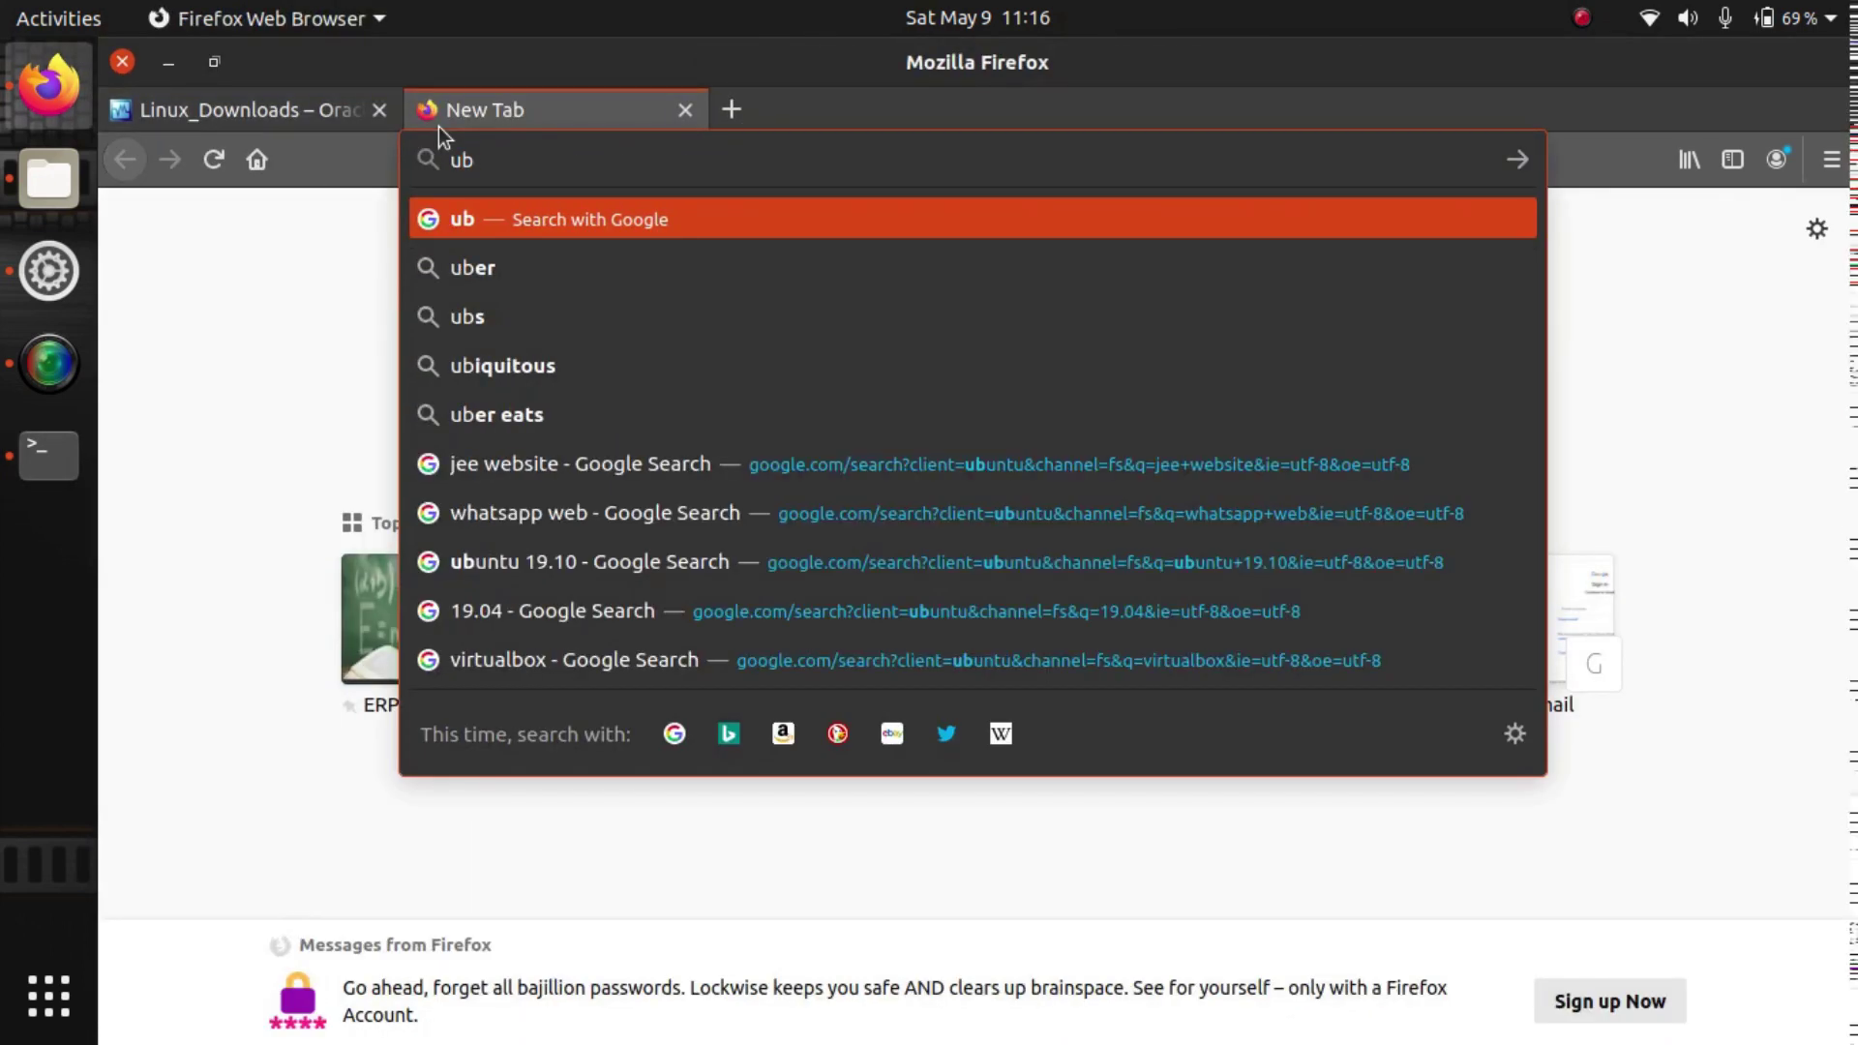
type("untu")
key("Delete")
type("19.10")
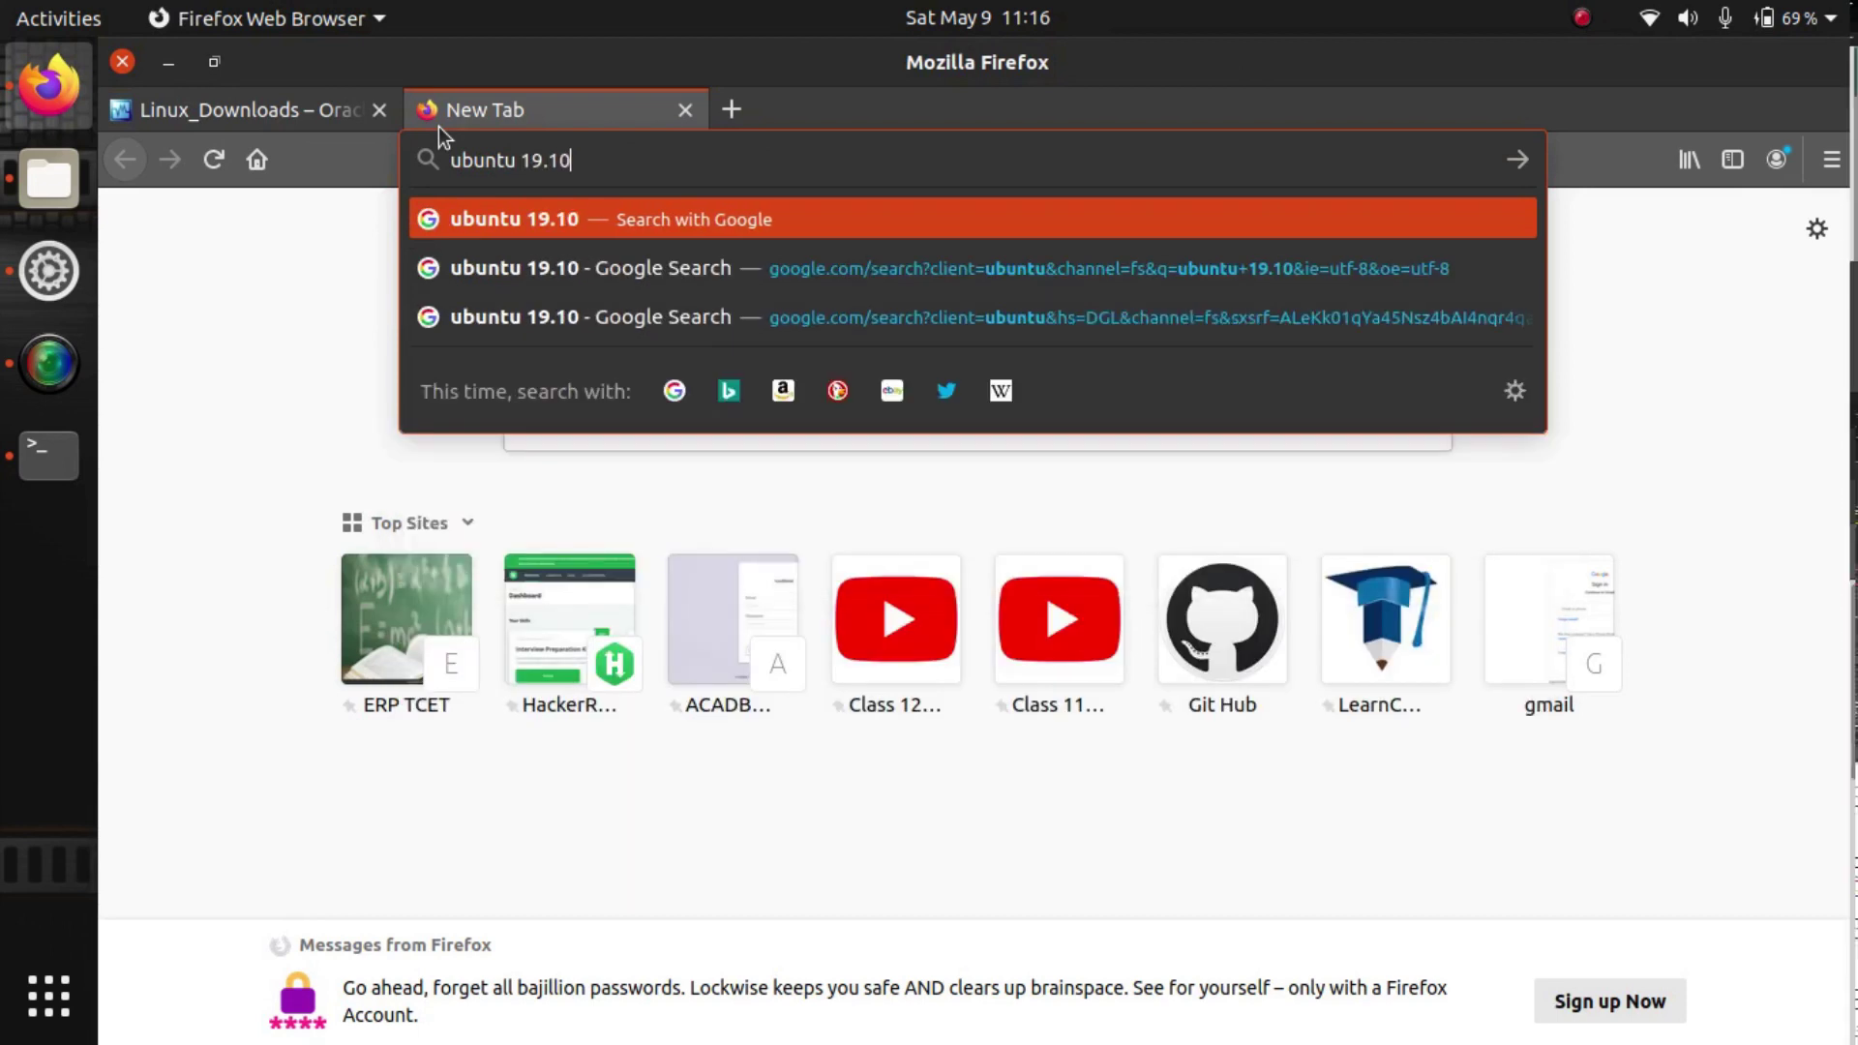
key("Return")
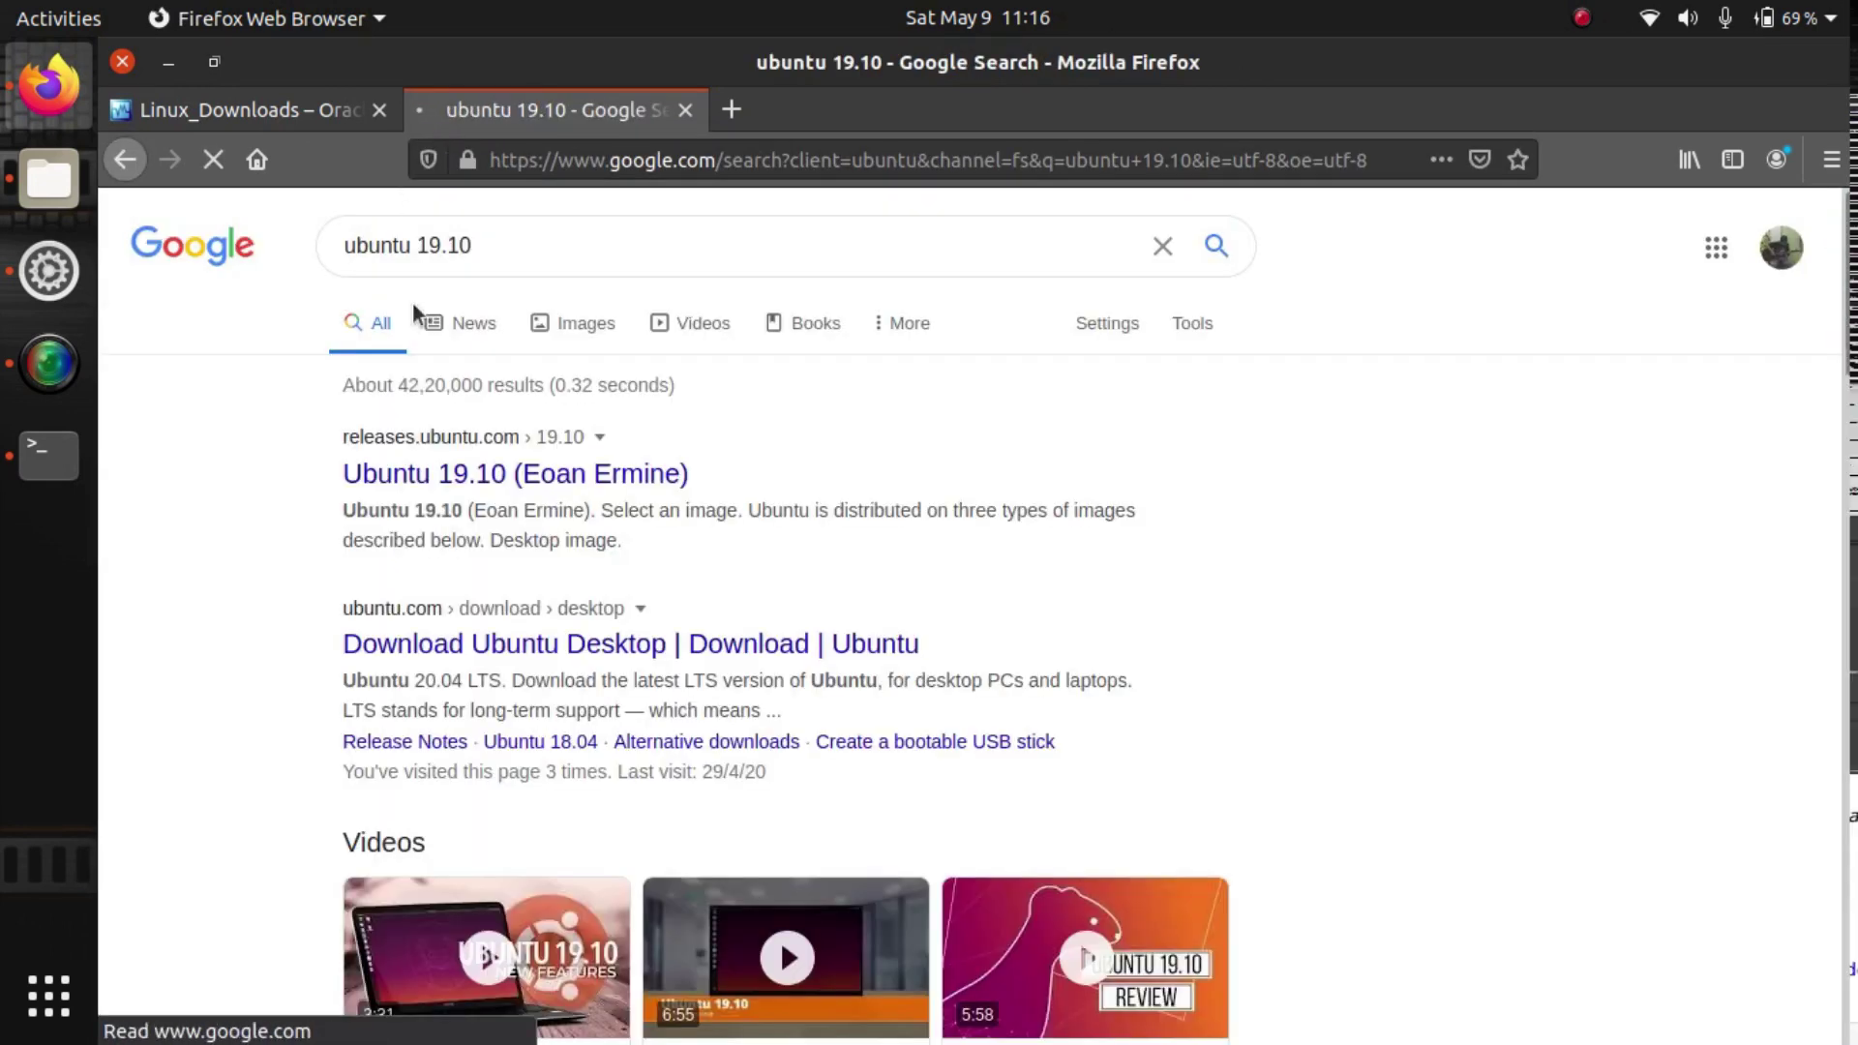
left_click(684, 106)
left_click(22, 437)
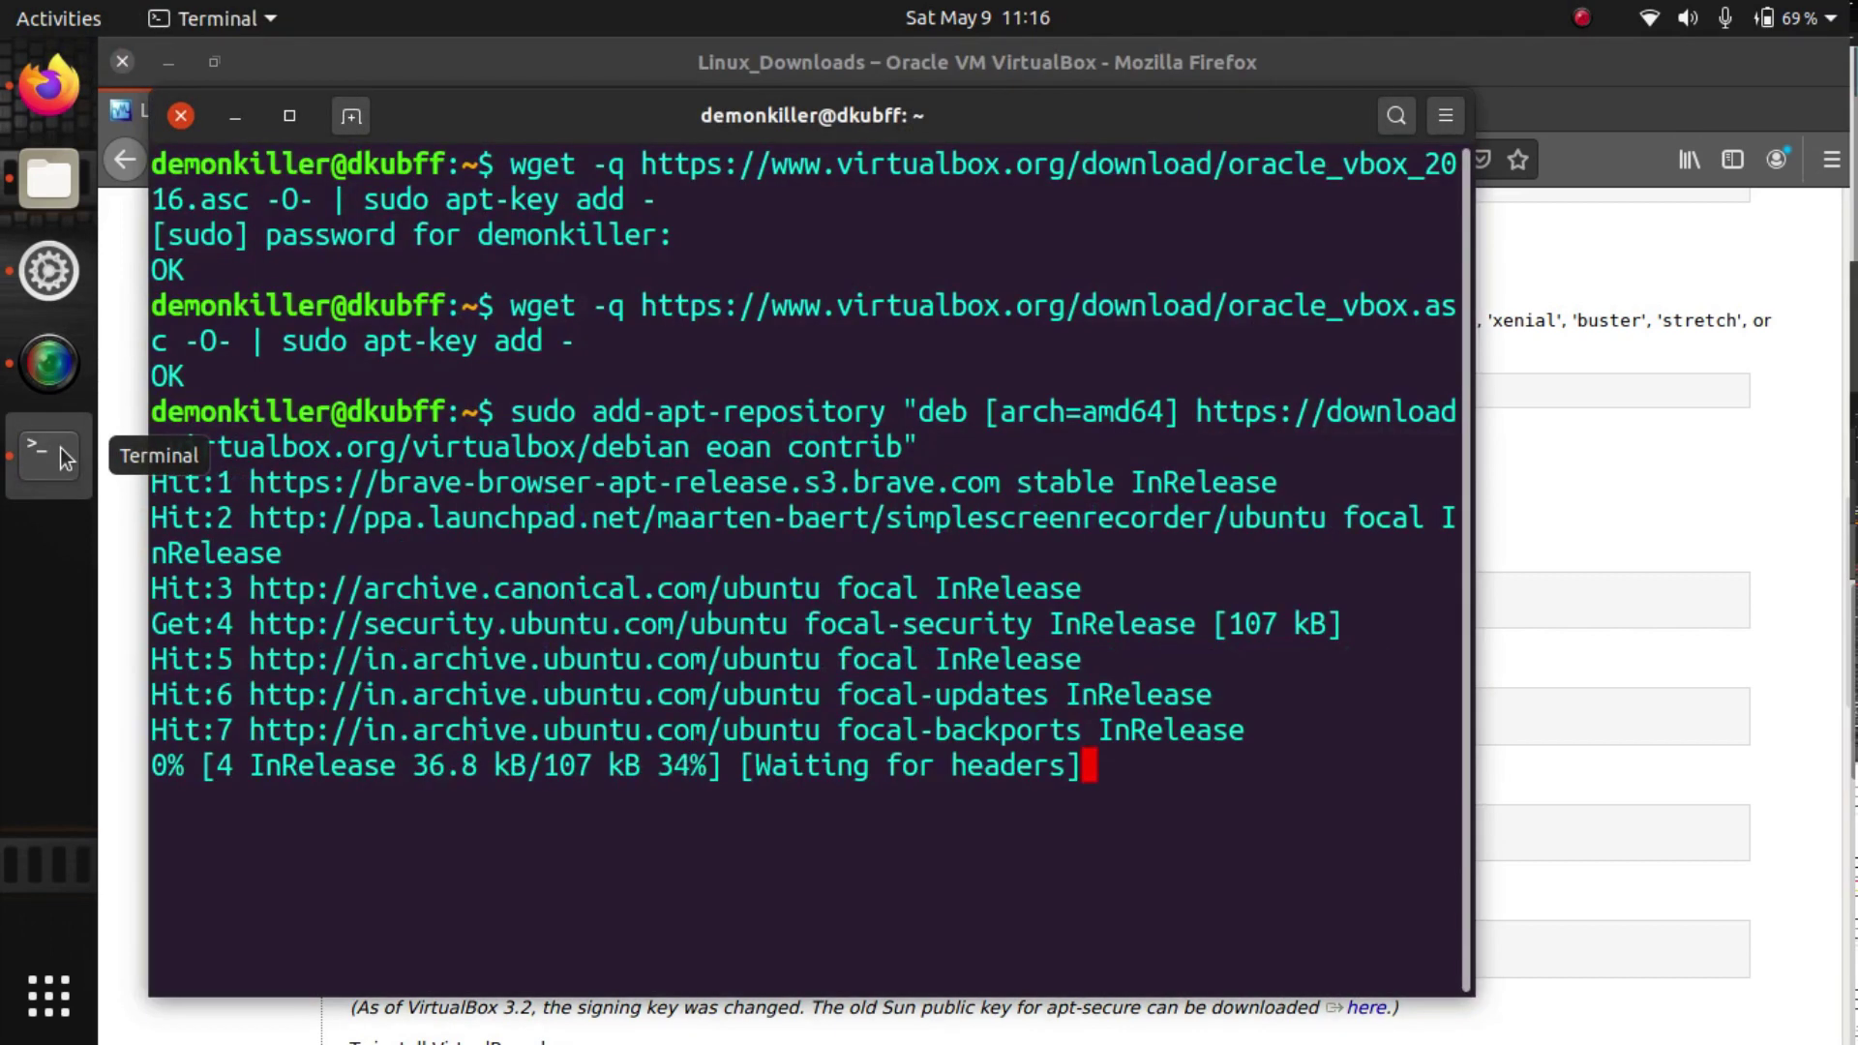
Step: Glance at the VirtualBox downloads page, then check the finished add-apt-repository output
left_click(1525, 505)
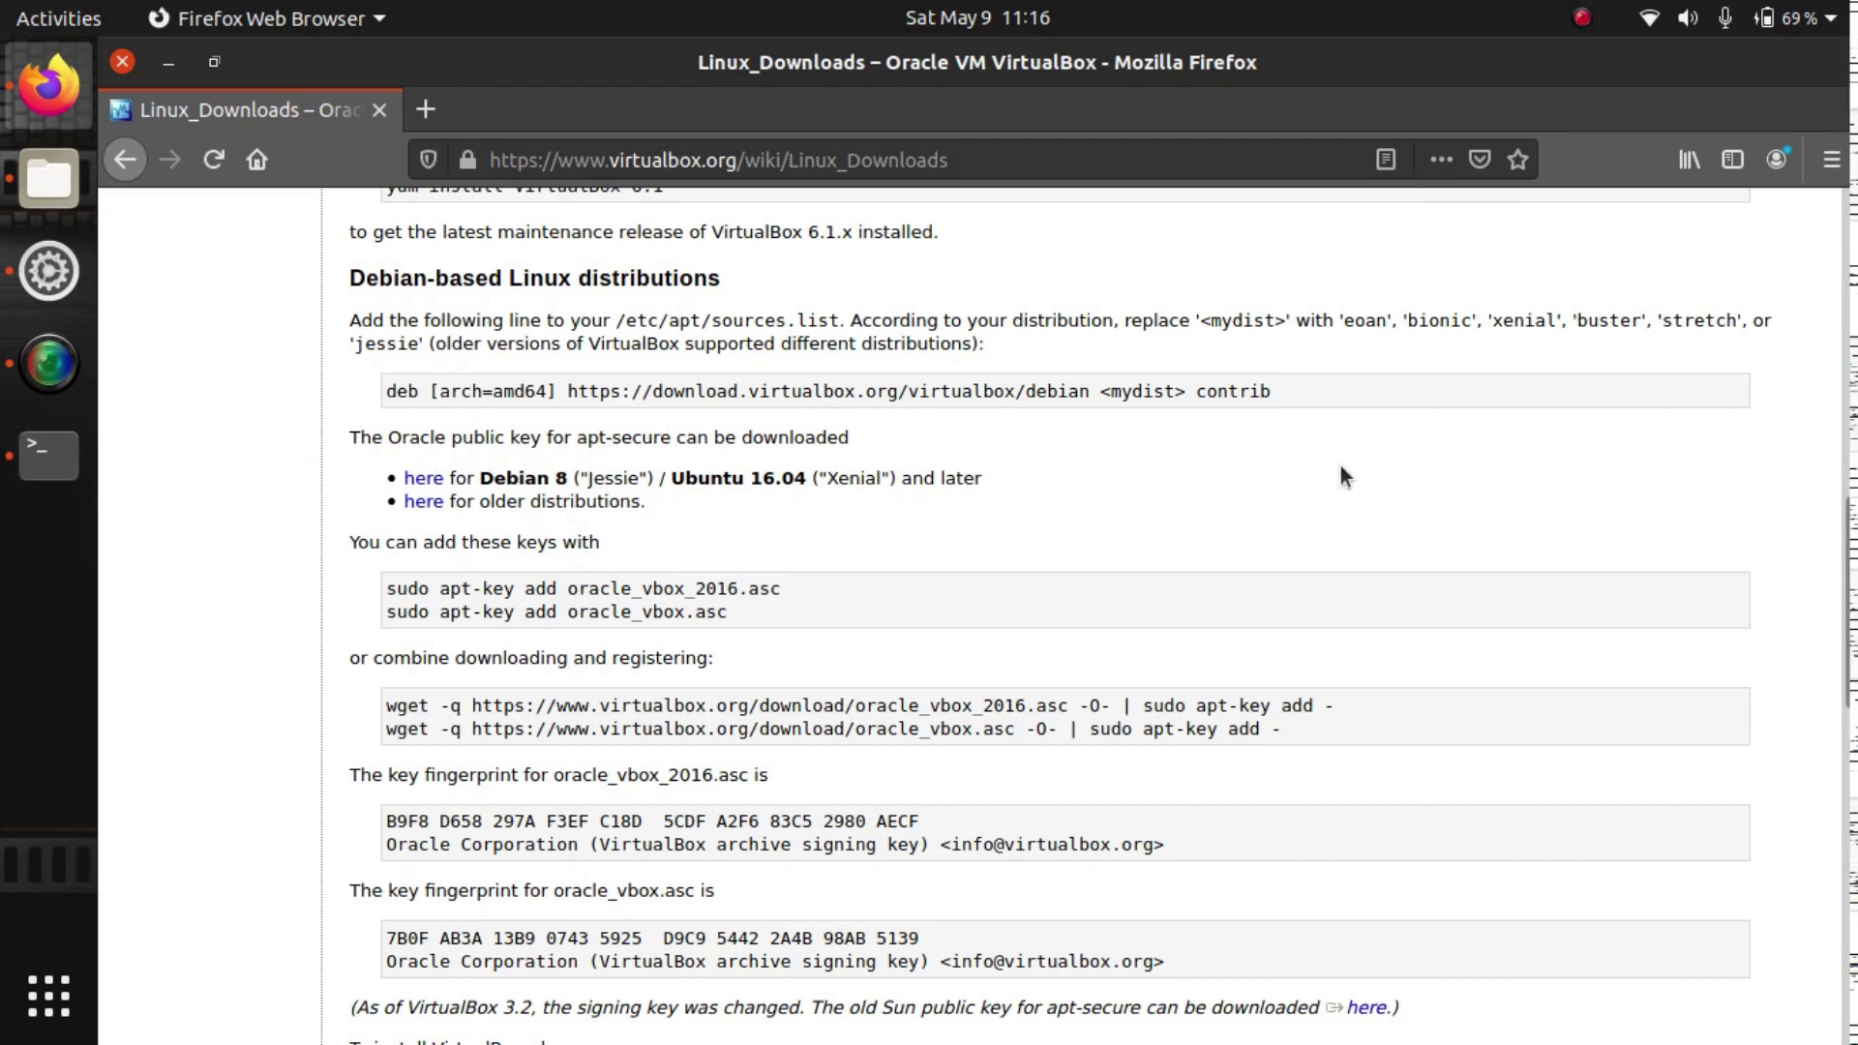
left_click(8, 476)
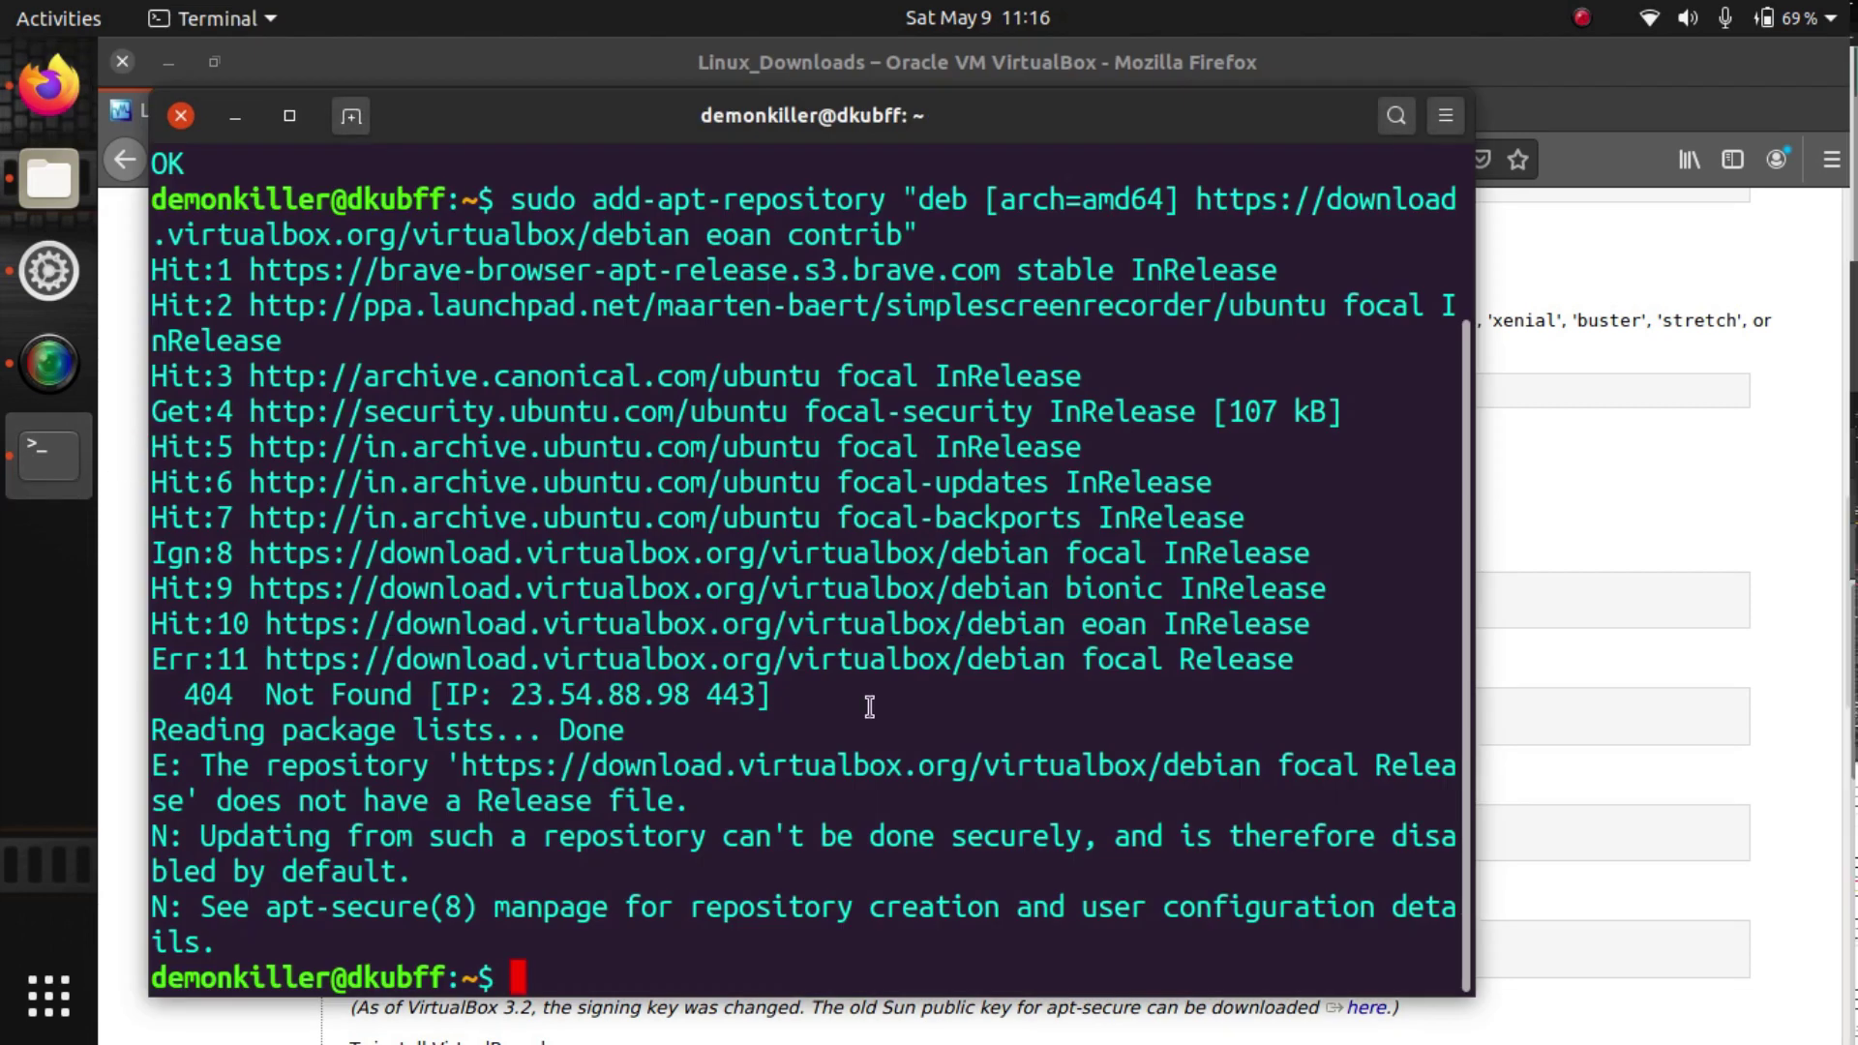
Step: Find the 'To install VirtualBox, do' instructions, then run sudo apt update
left_click(1636, 586)
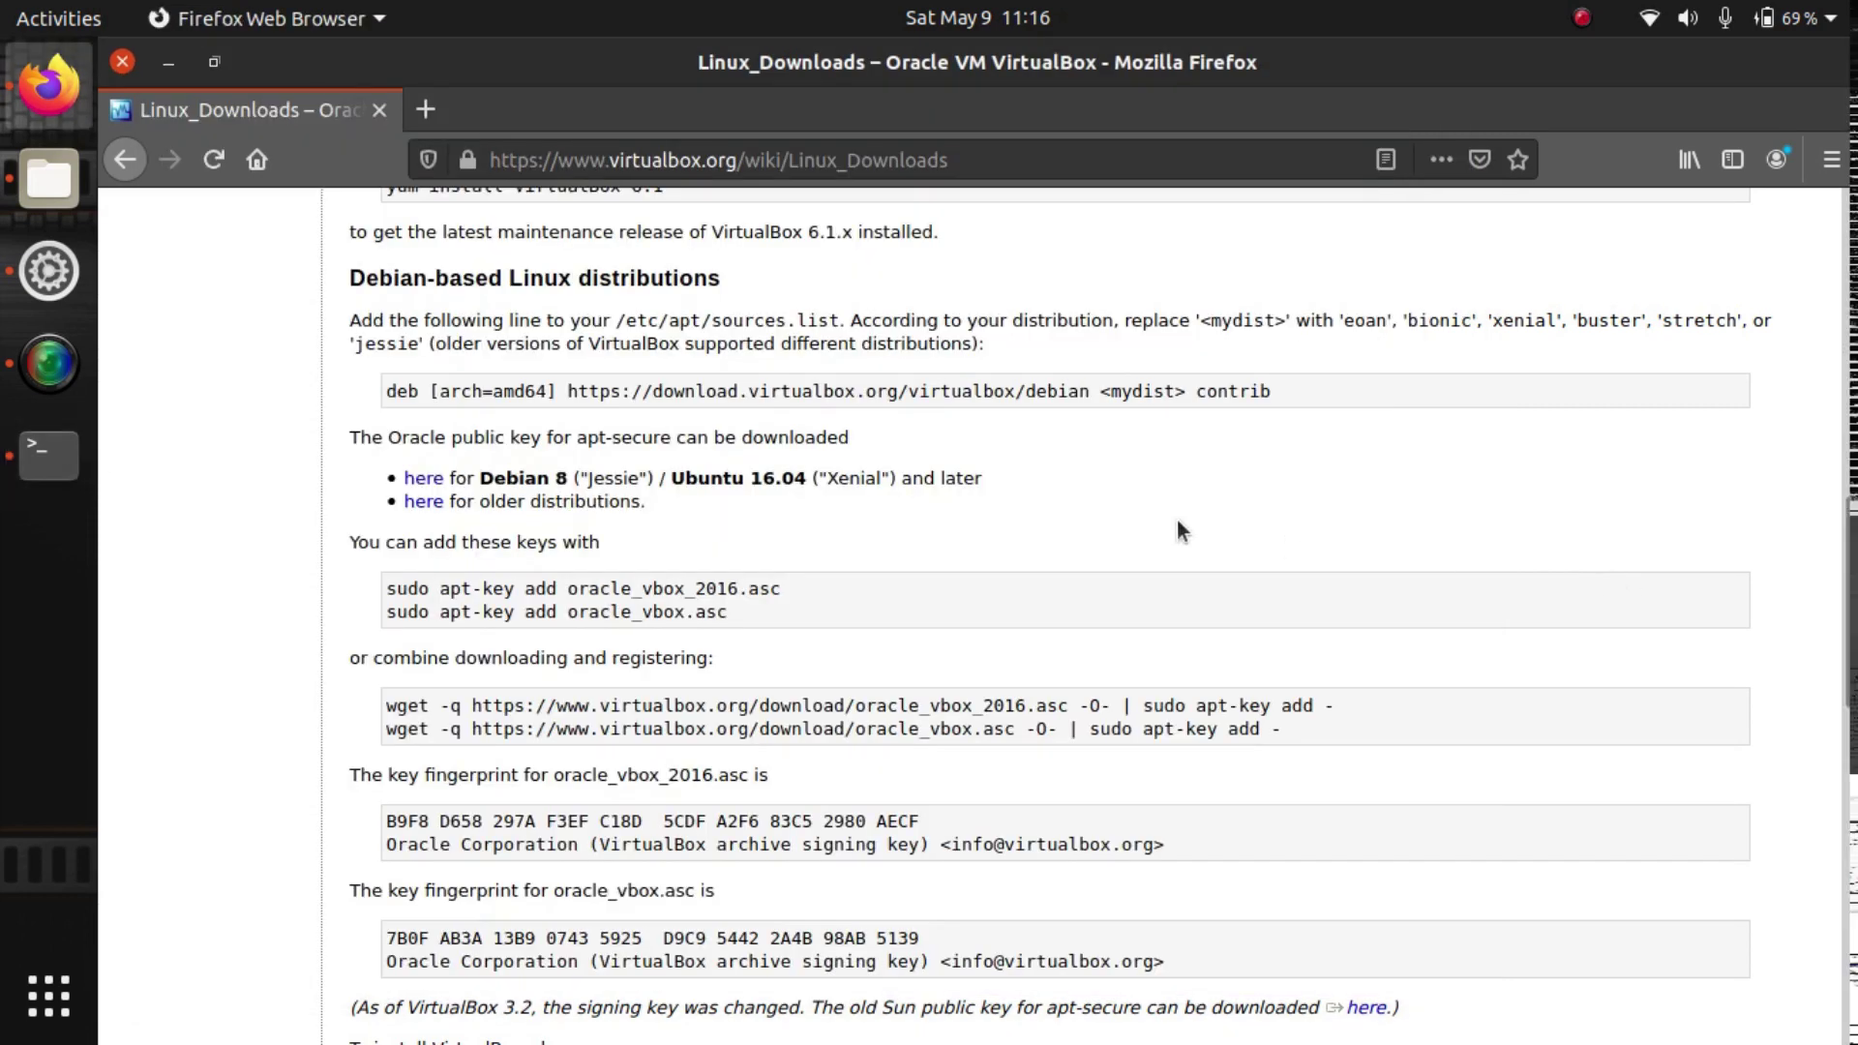
scroll(1112, 518, "down", 1)
scroll(1115, 522, "down", 5)
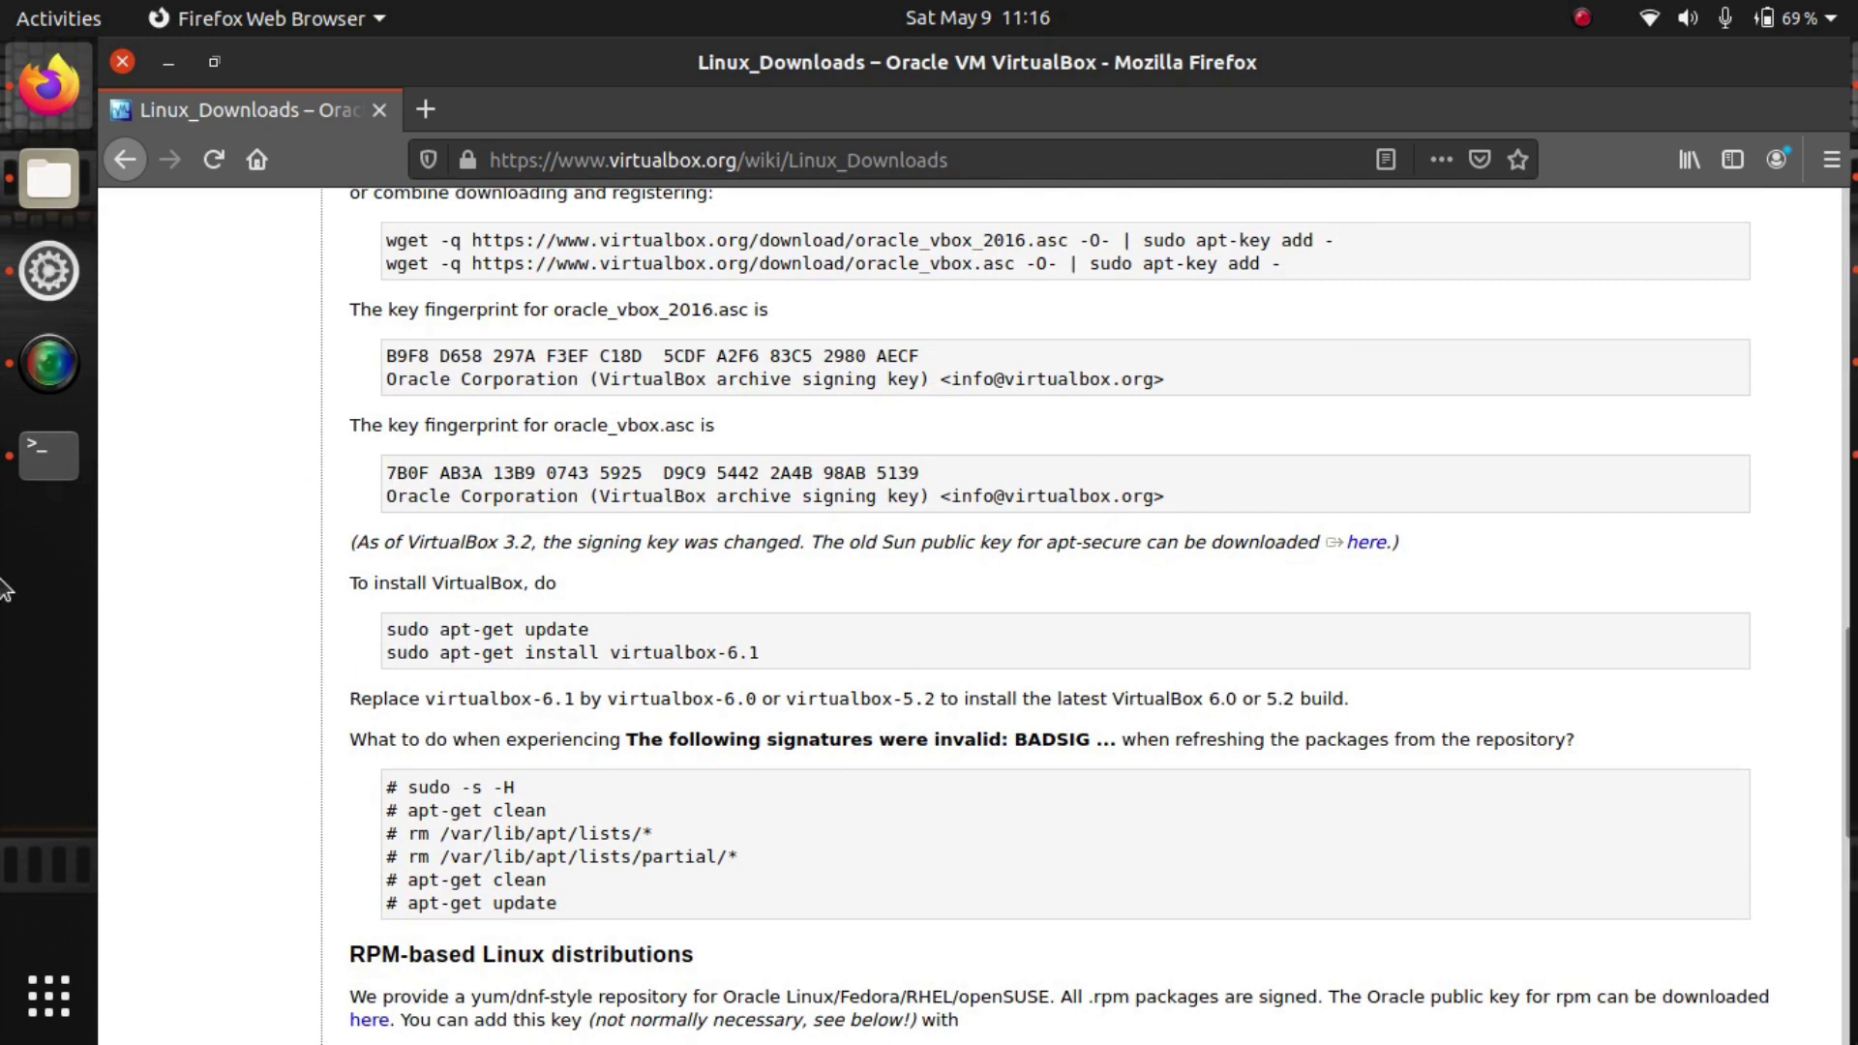
left_click(20, 483)
type("sudo apt update")
key("Return")
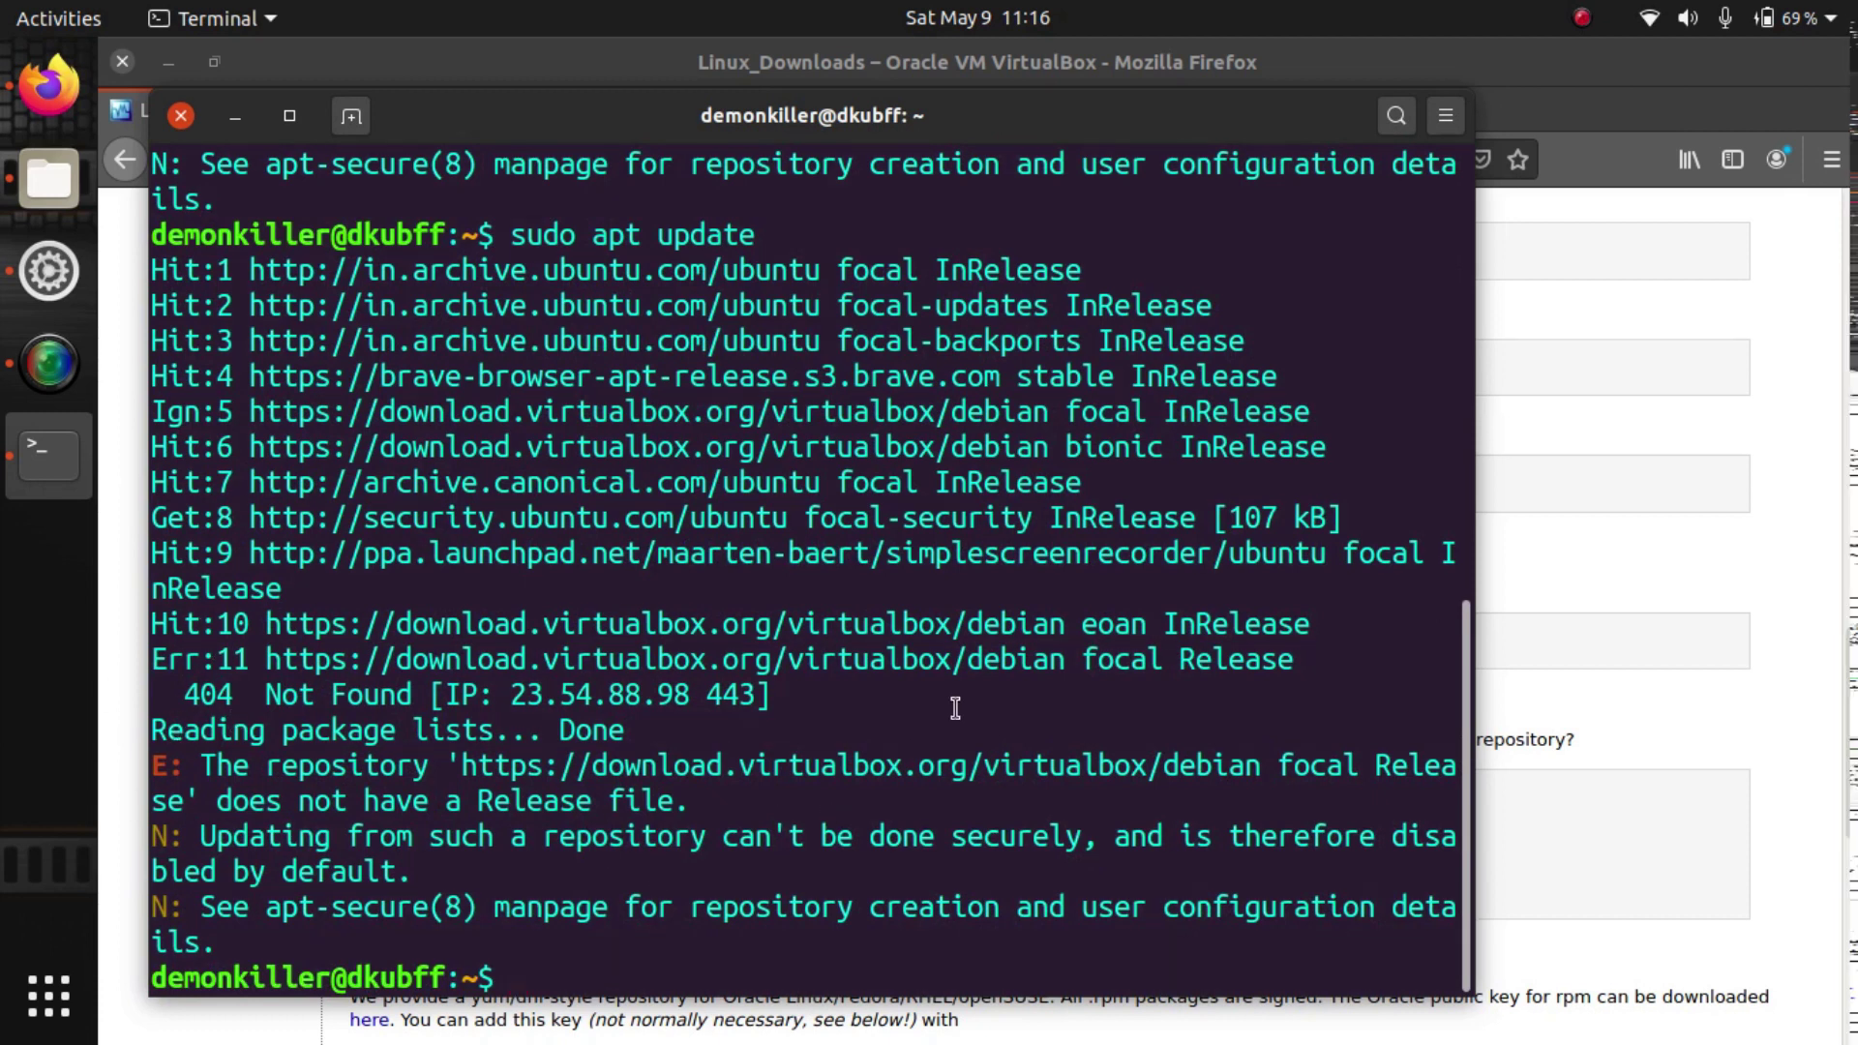
Step: Run sudo apt install virtualbox-6.1 and answer y to install the 12 new packages
type("sud")
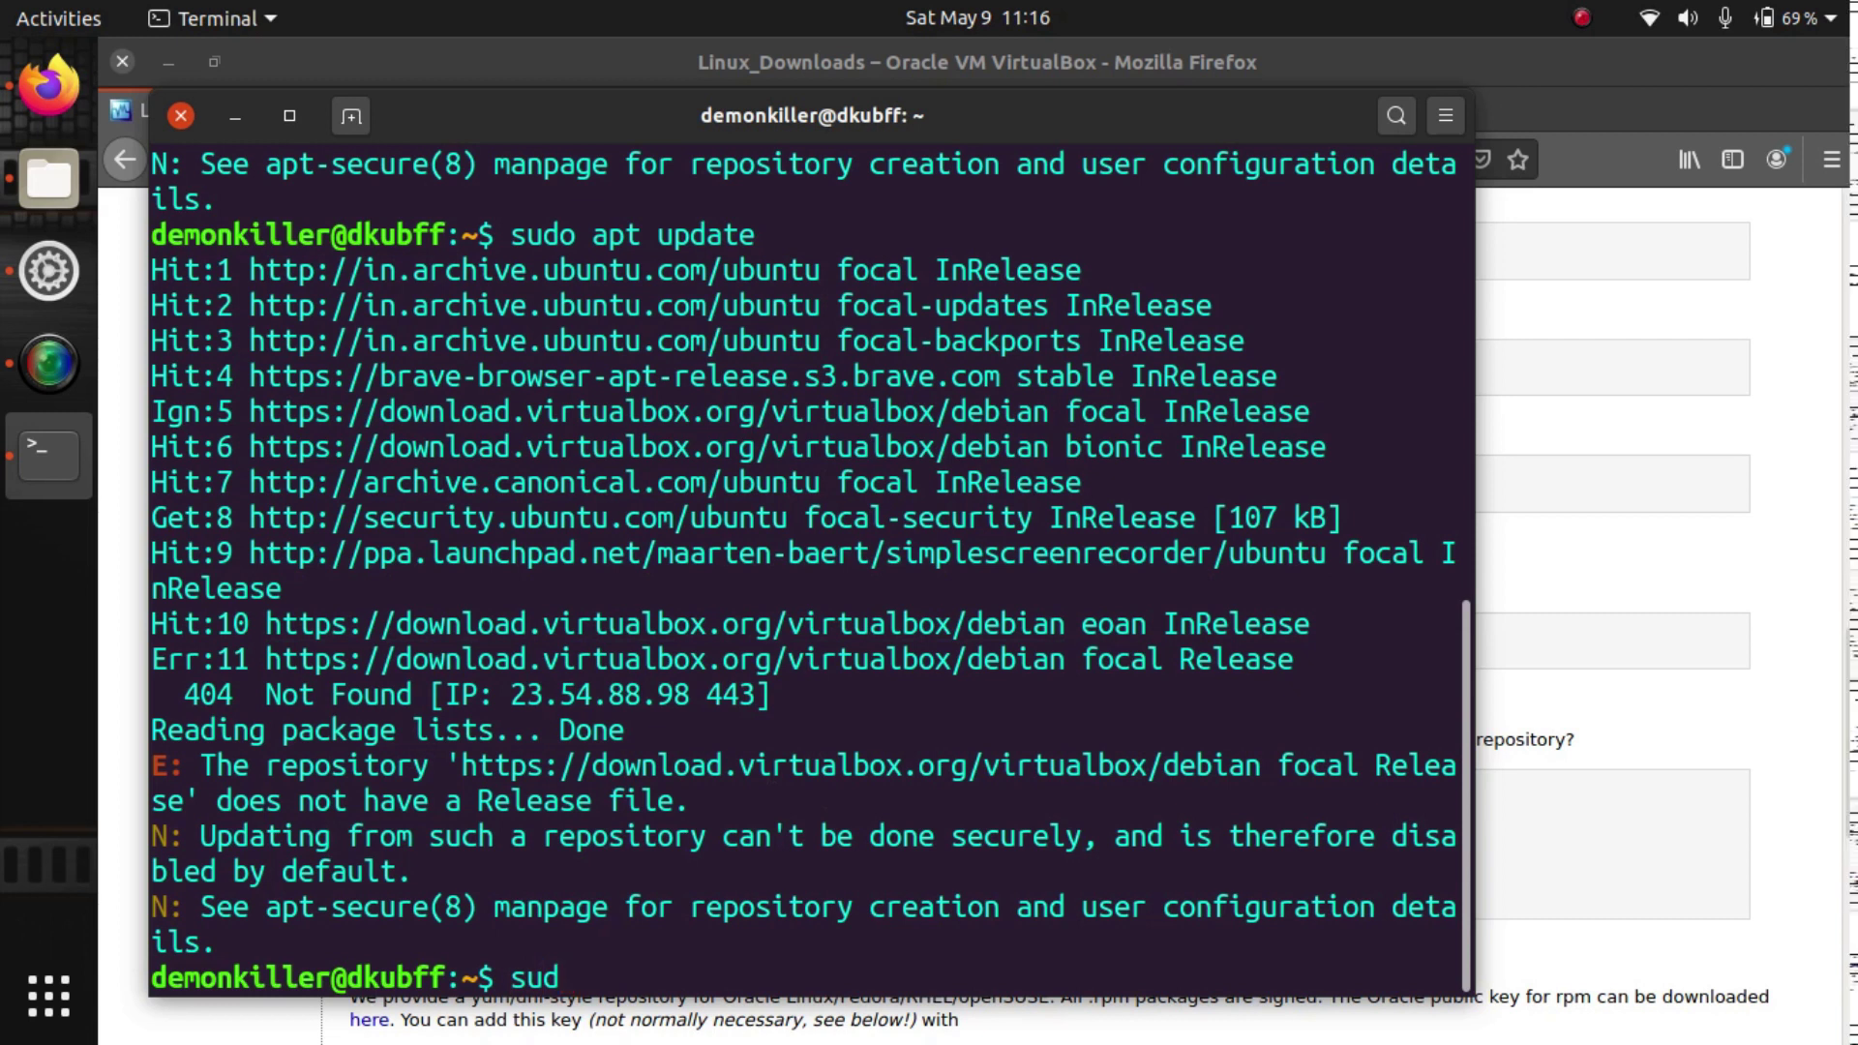
type("o ")
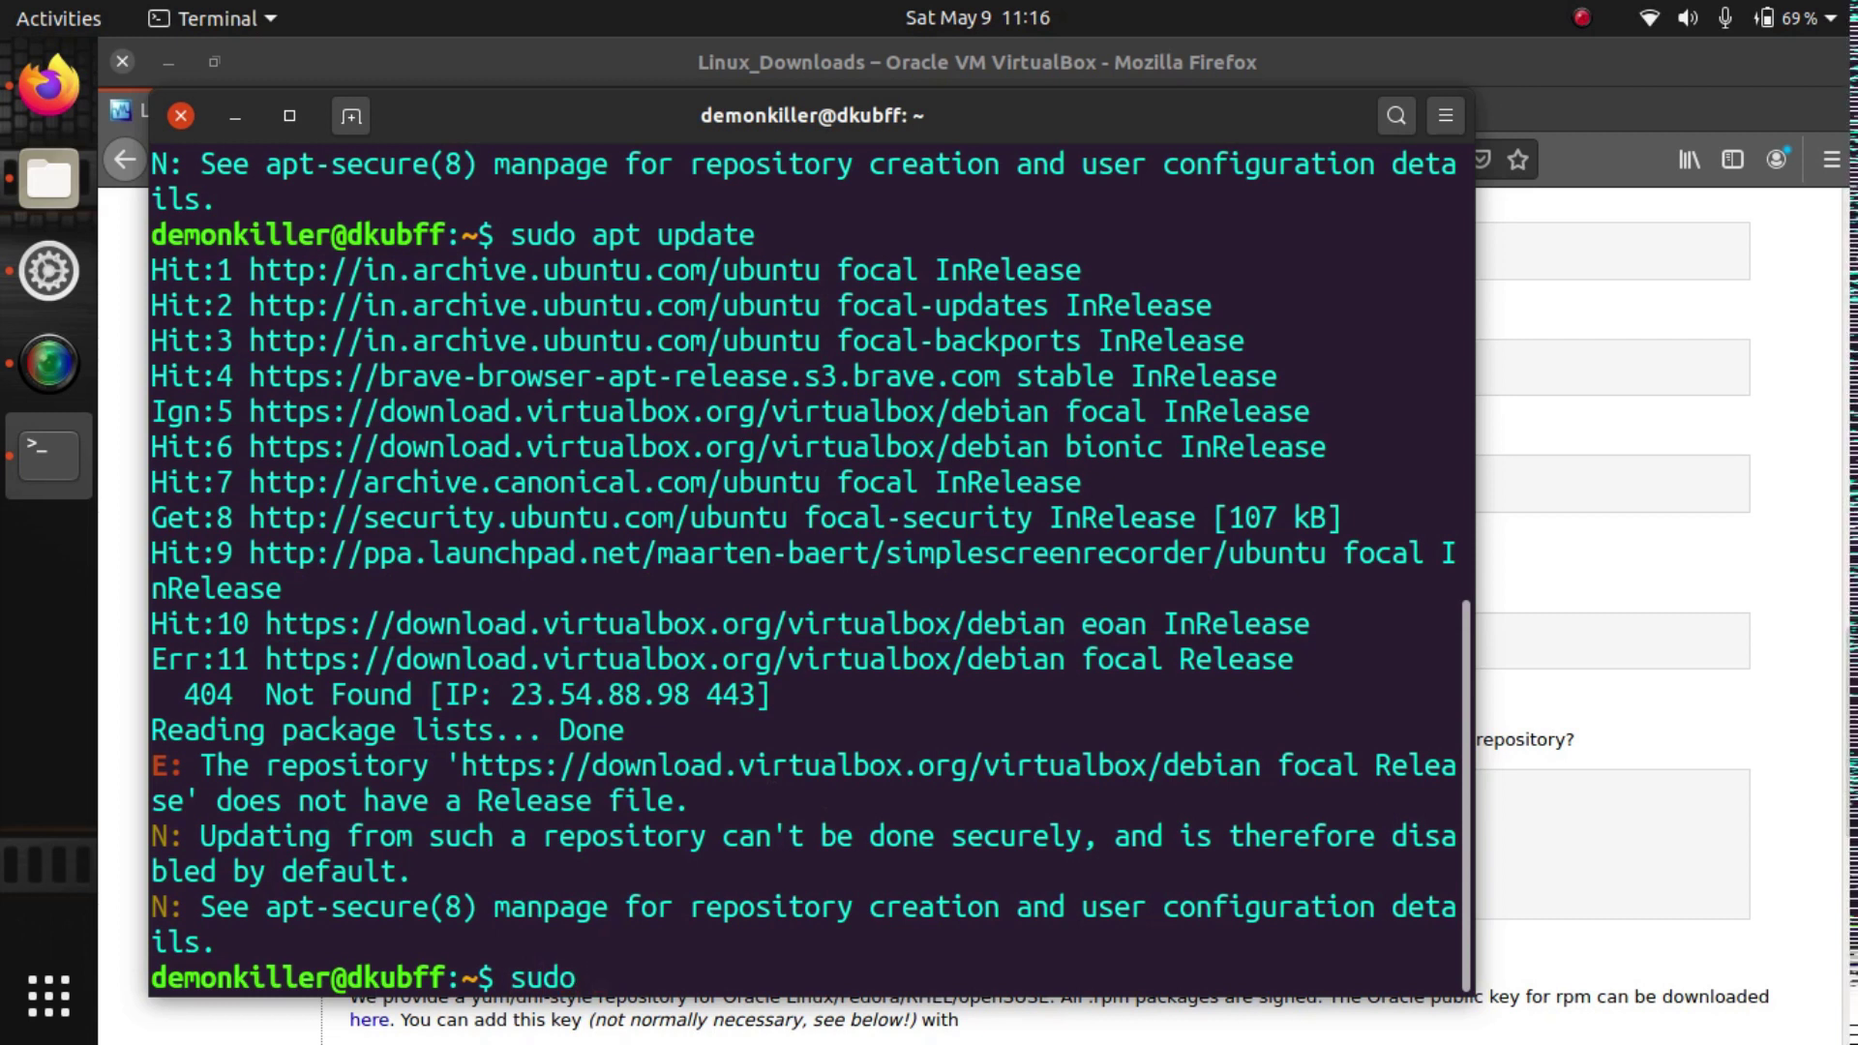
type("apt isntal")
key("BackSpace")
key("BackSpace")
key("BackSpace")
key("BackSpace")
key("BackSpace")
type("nst")
key("BackSpace")
key("BackSpace")
key("BackSpace")
key("BackSpace")
type("int")
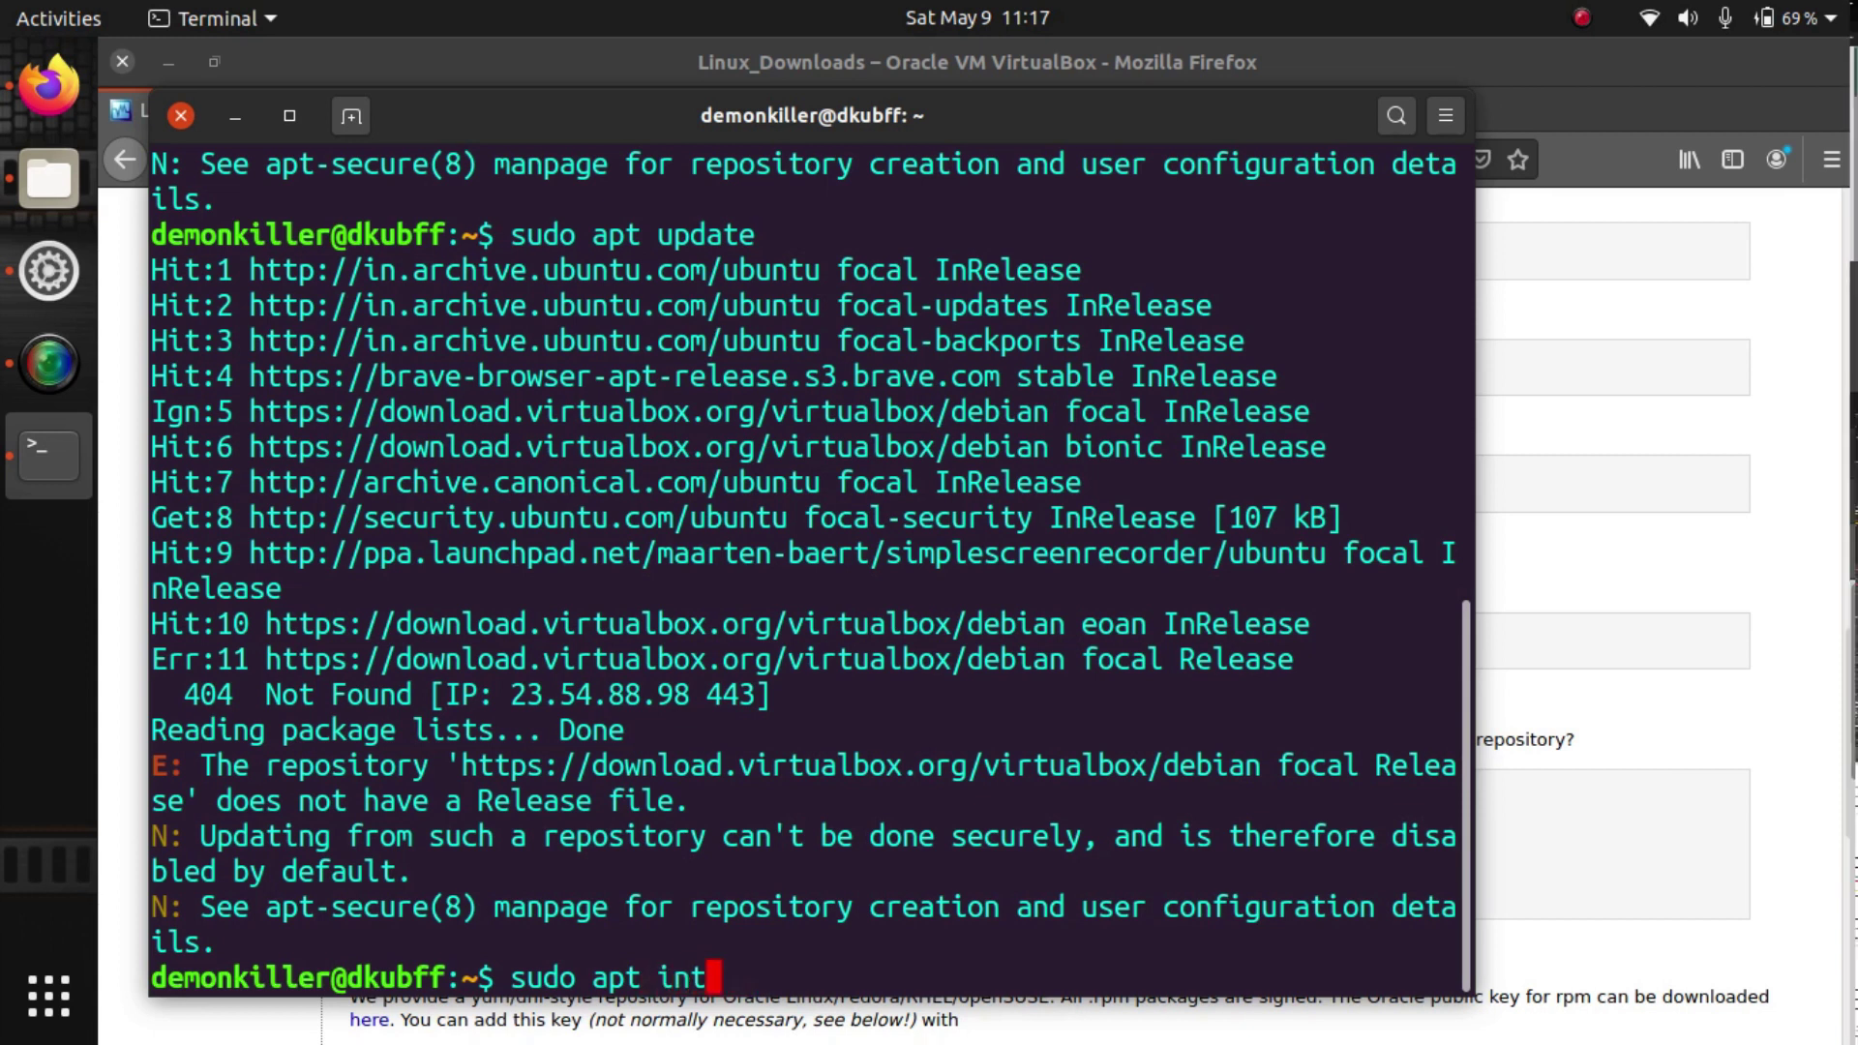
key("BackSpace")
type("stall ")
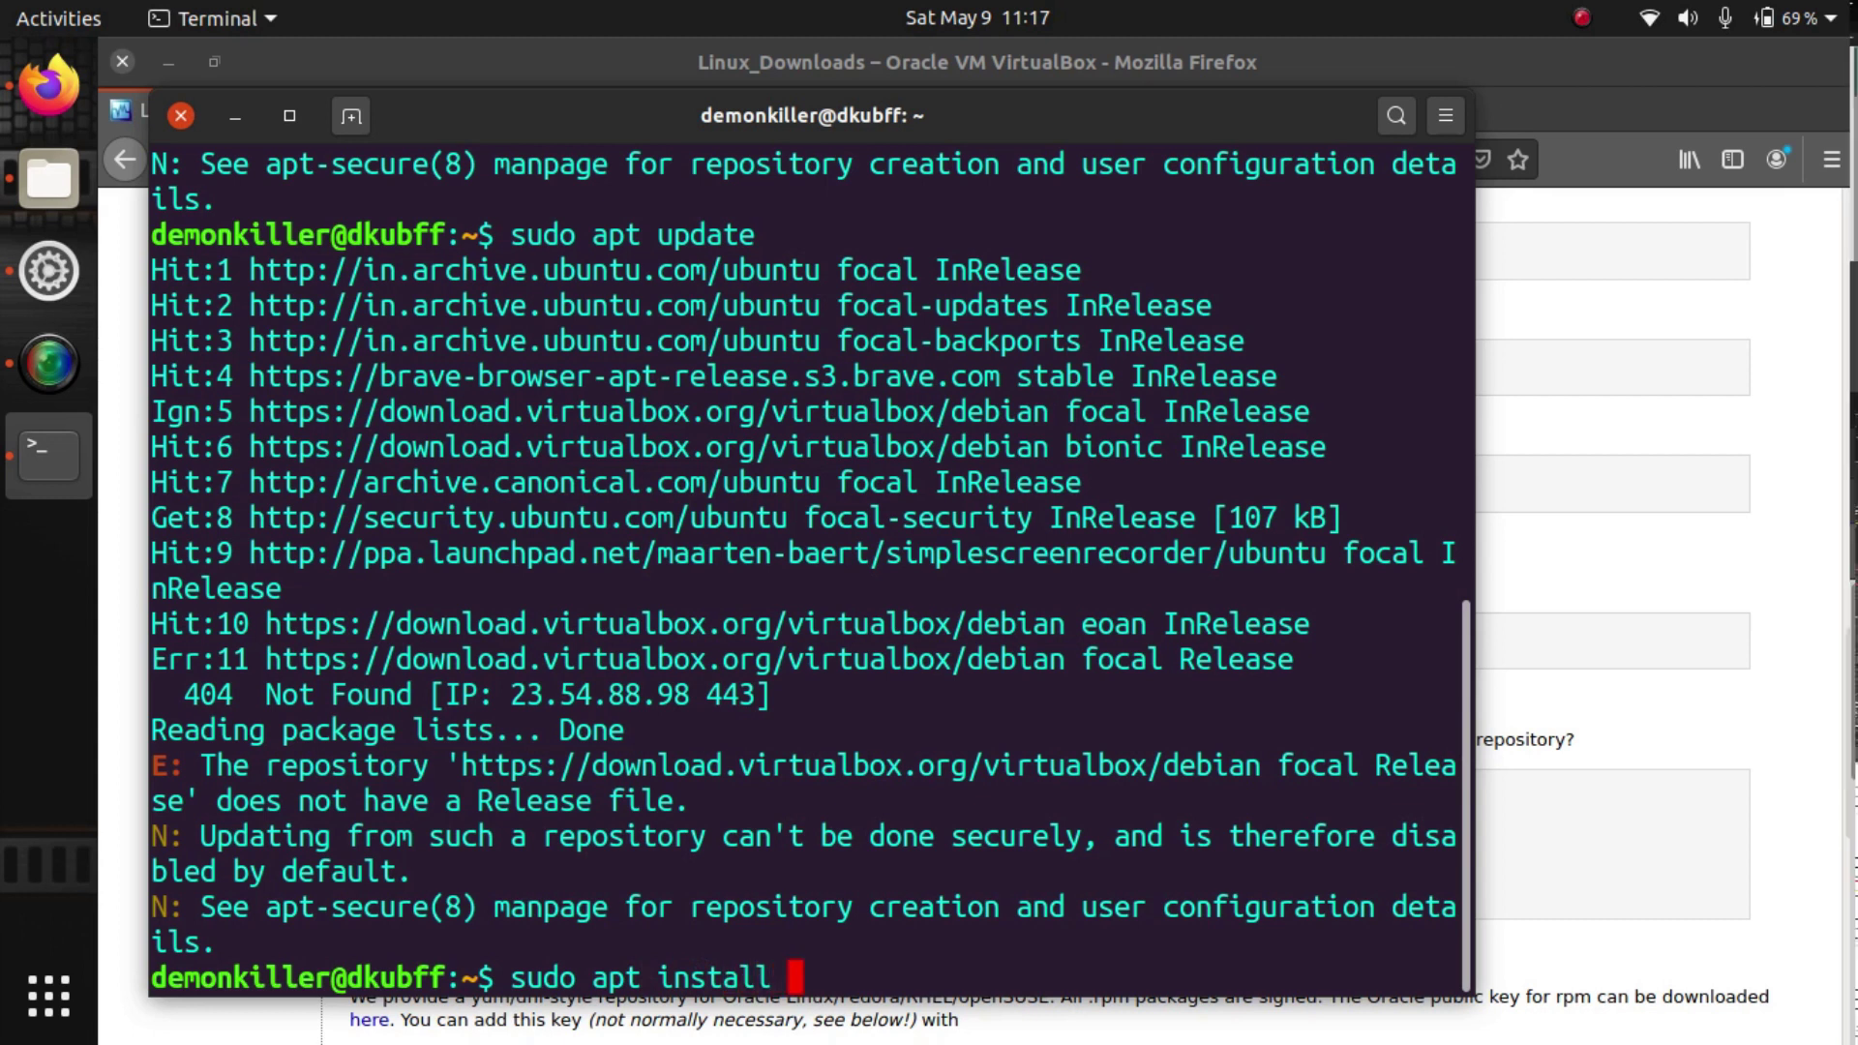
type("virtualbox")
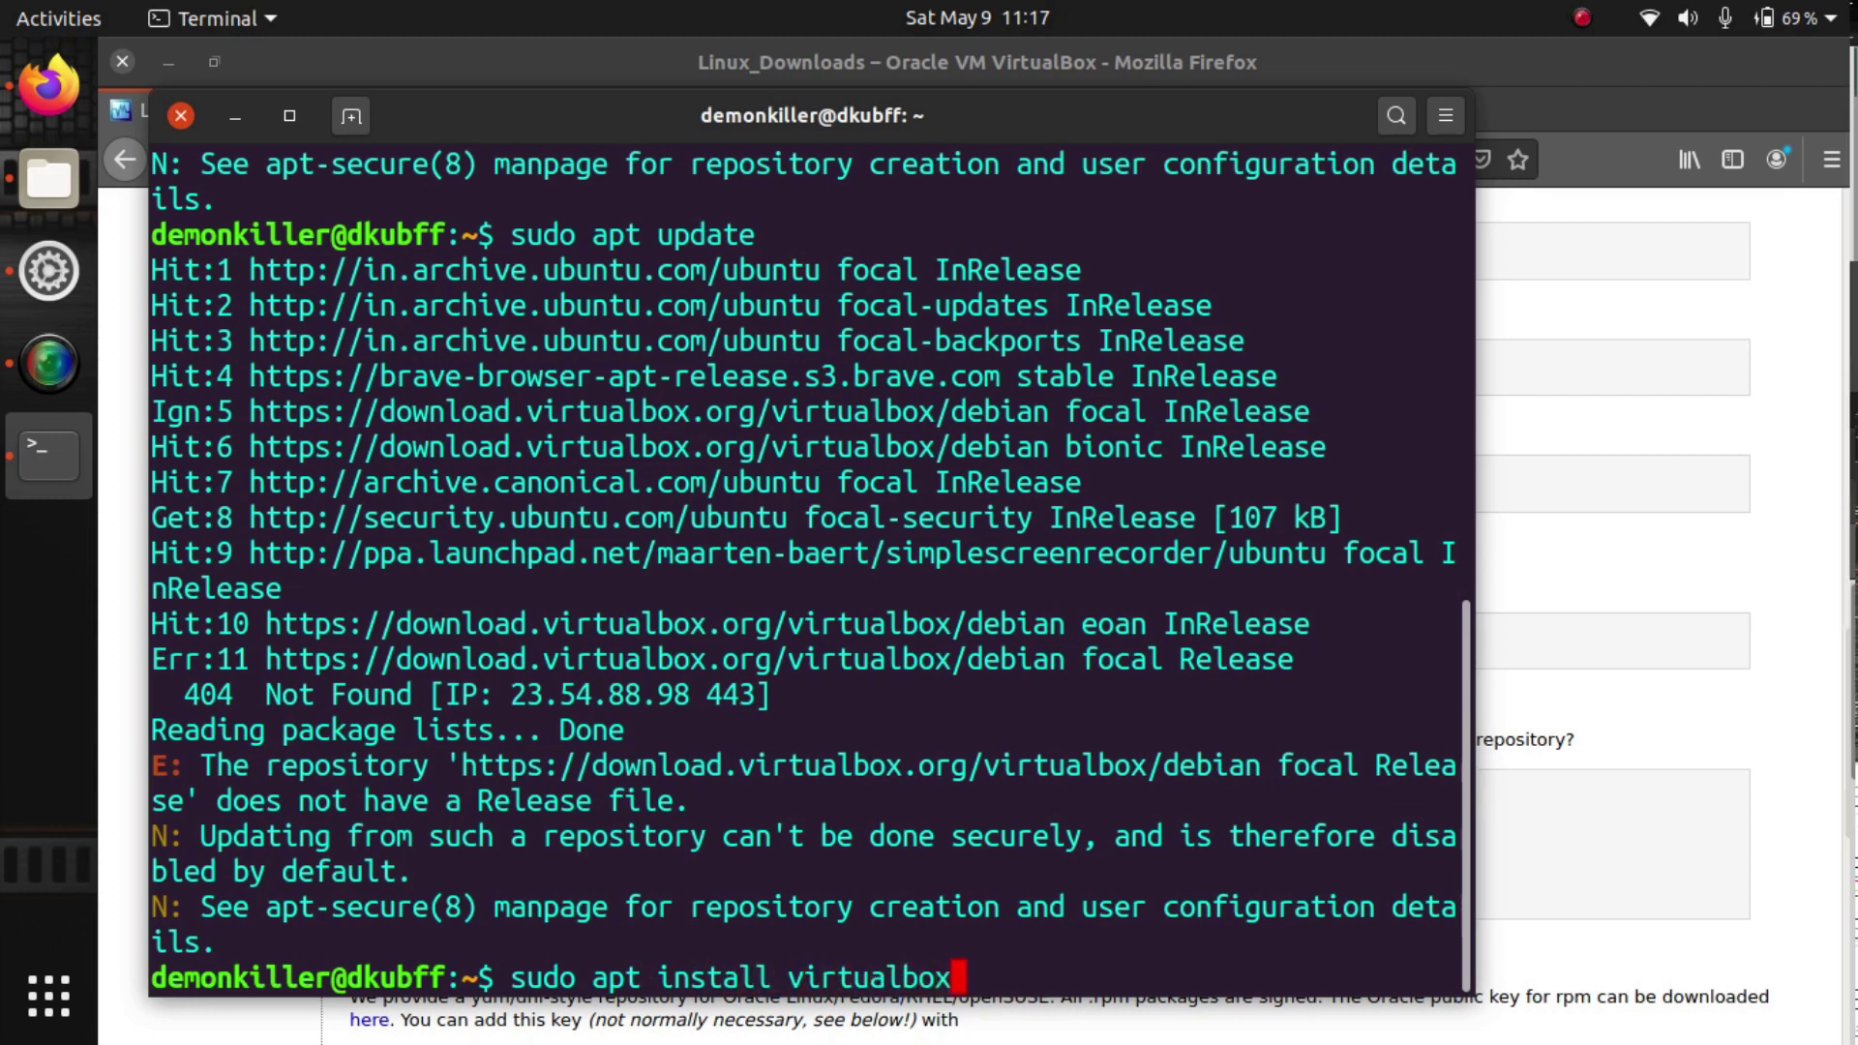
type("-6.1")
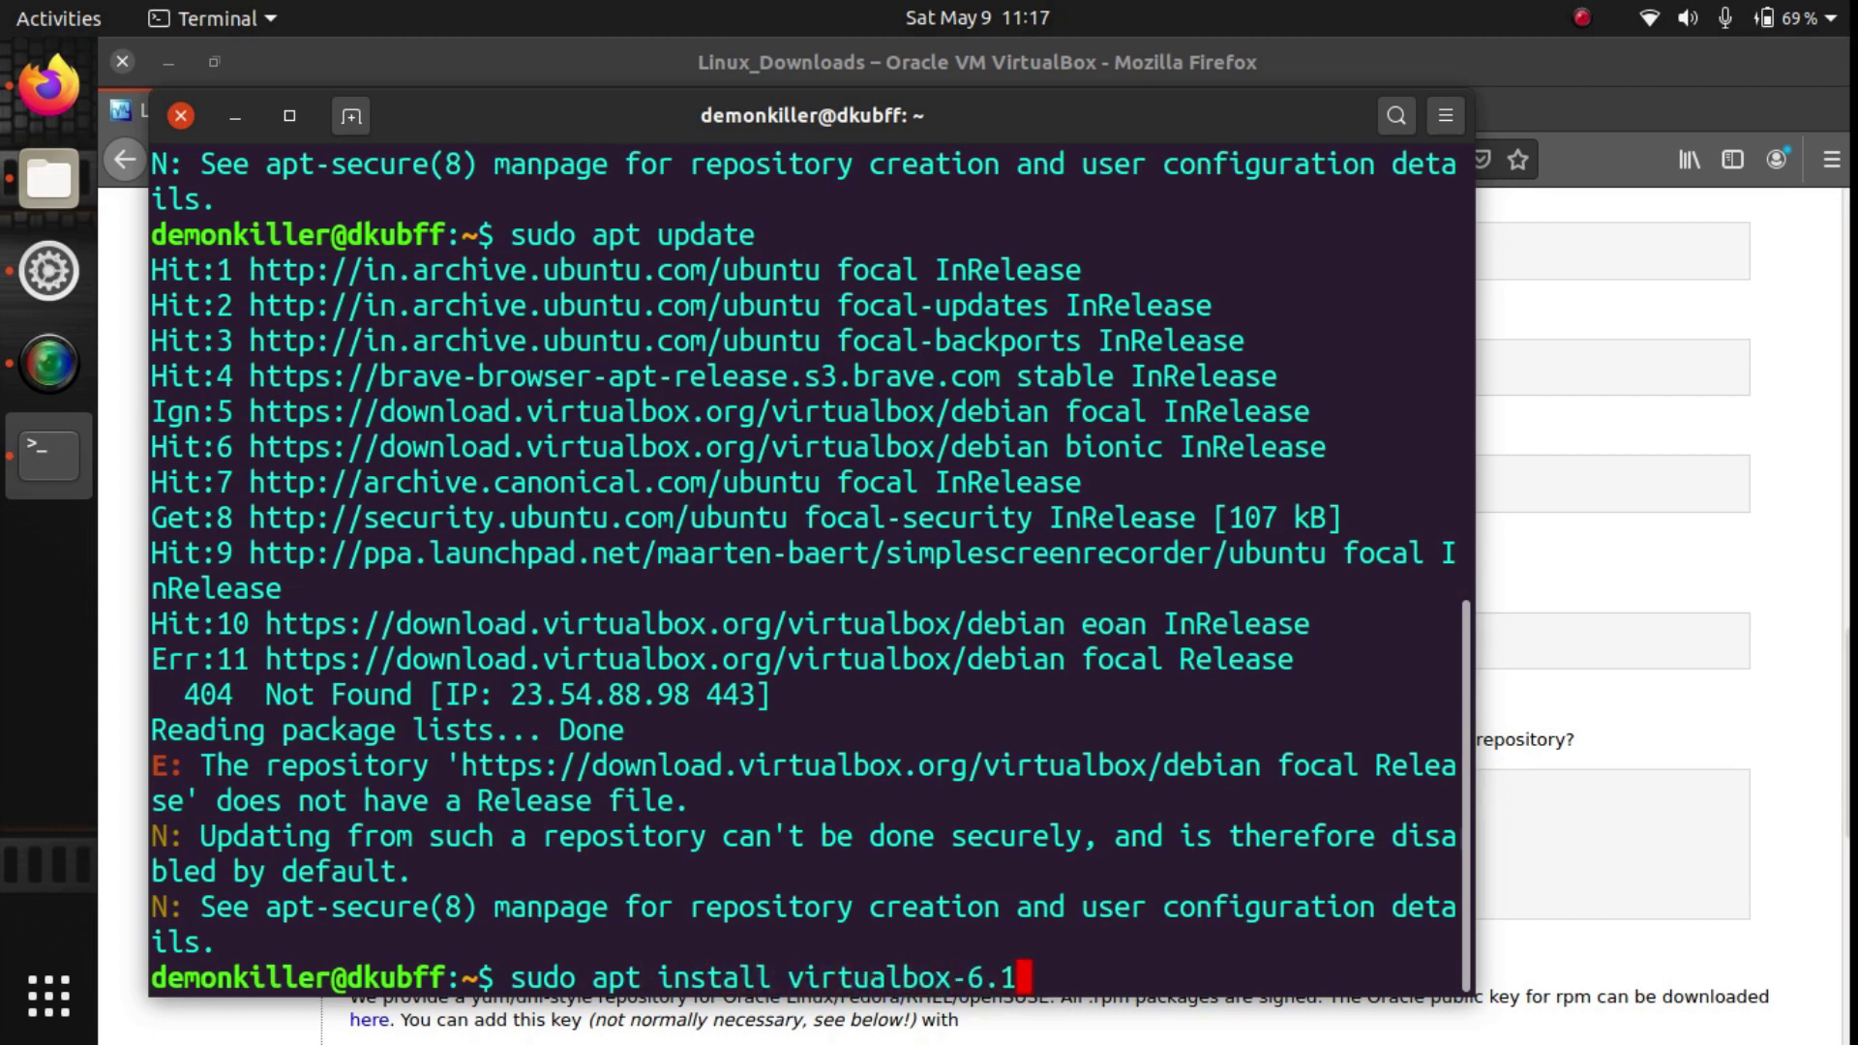
key("Return")
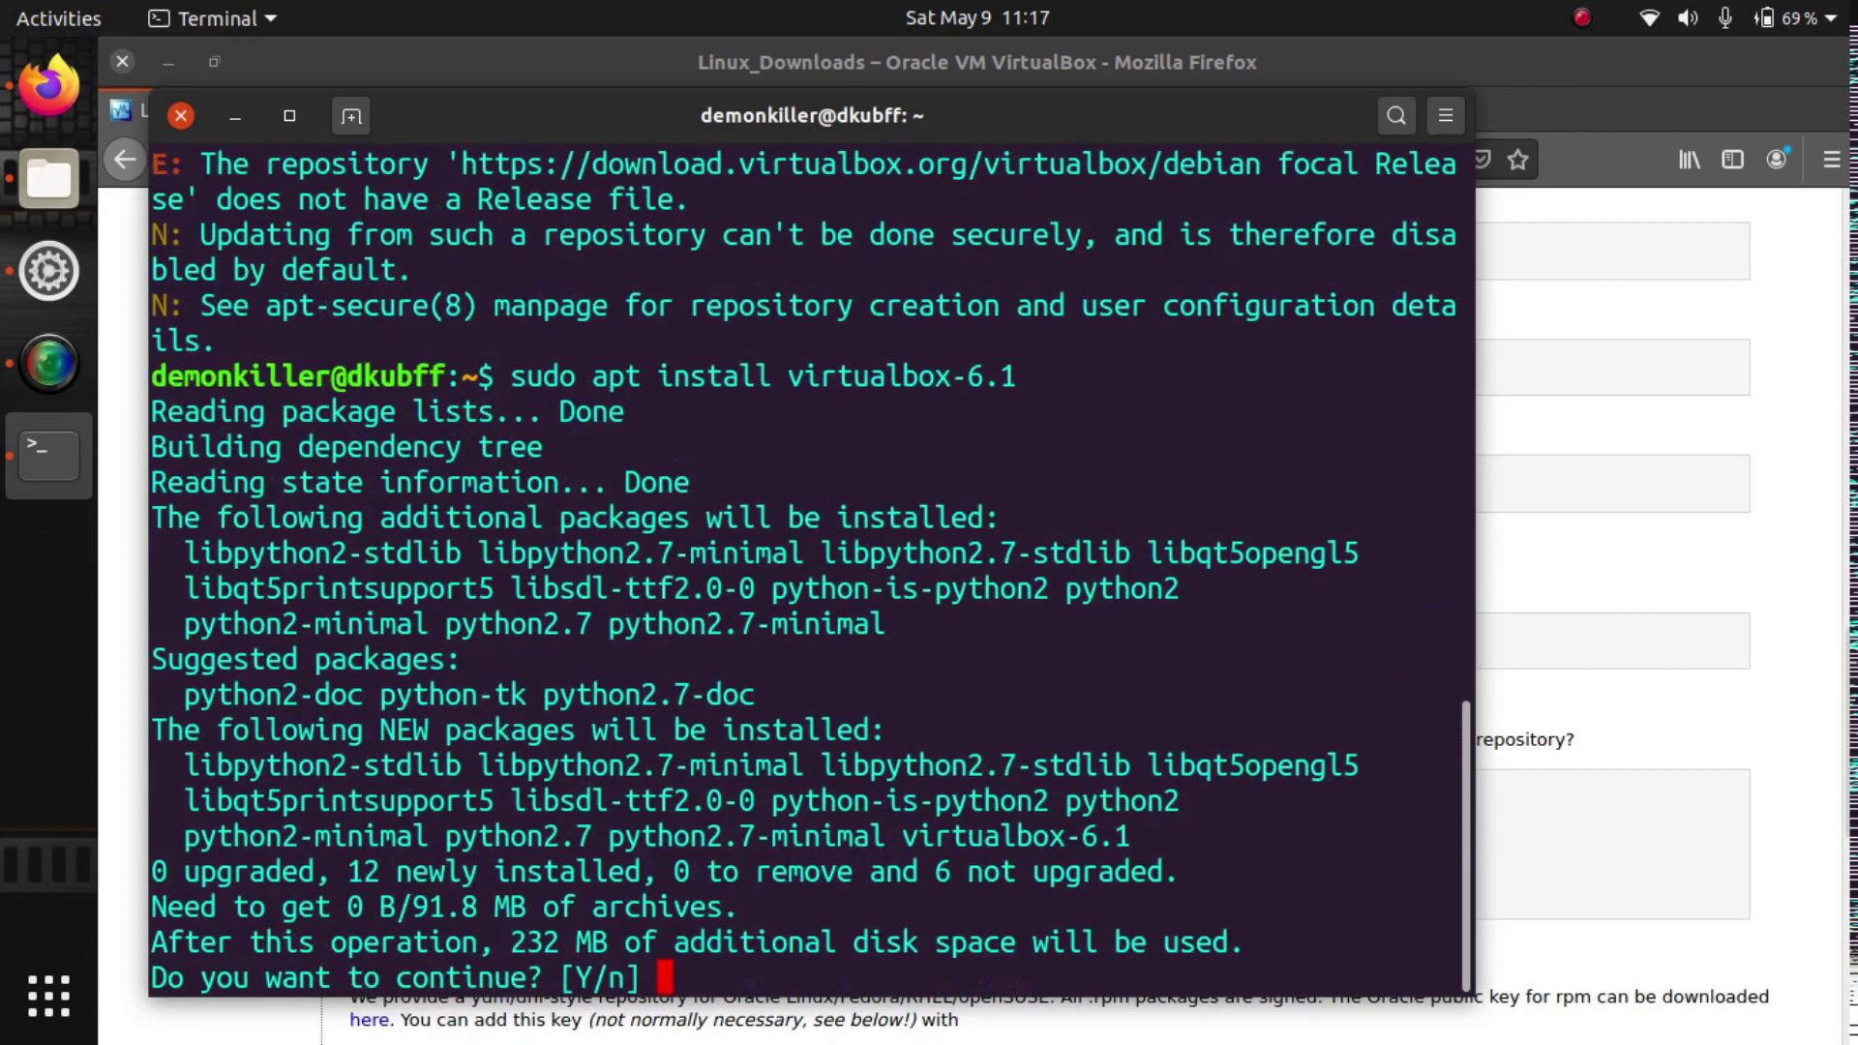
type("y")
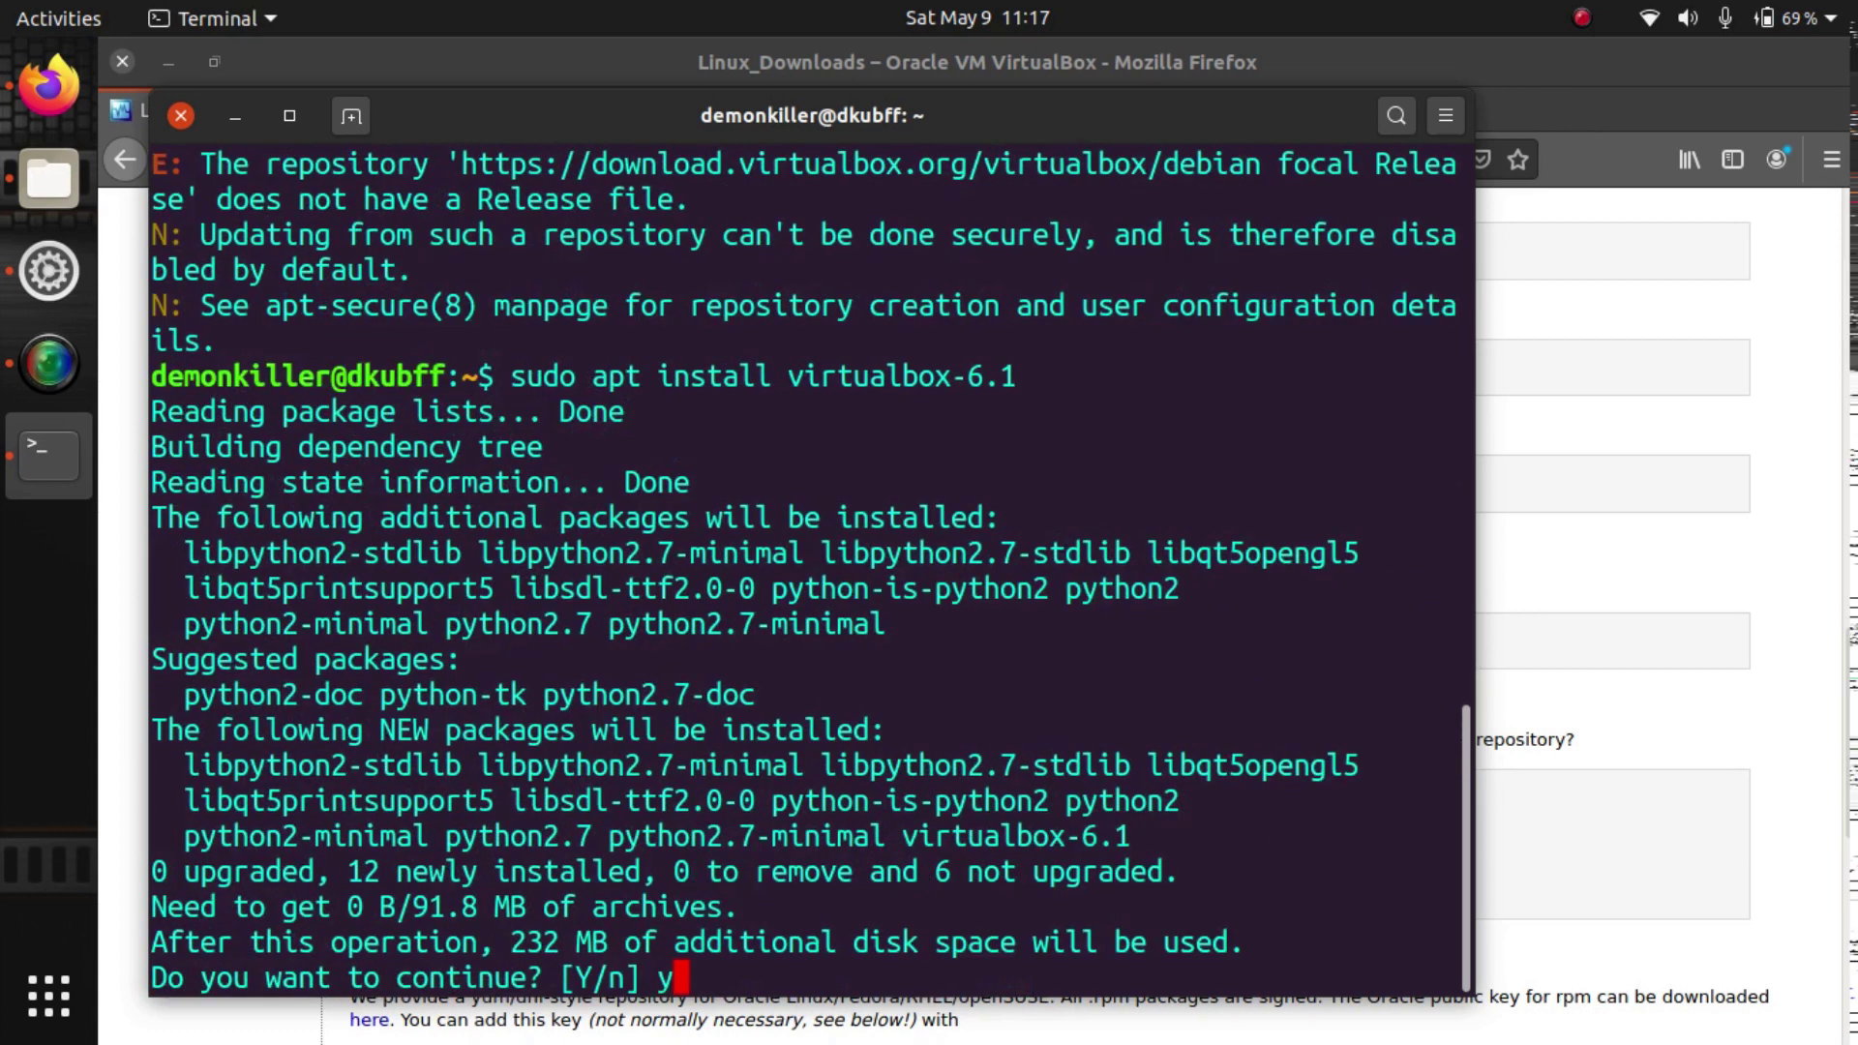
key("Return")
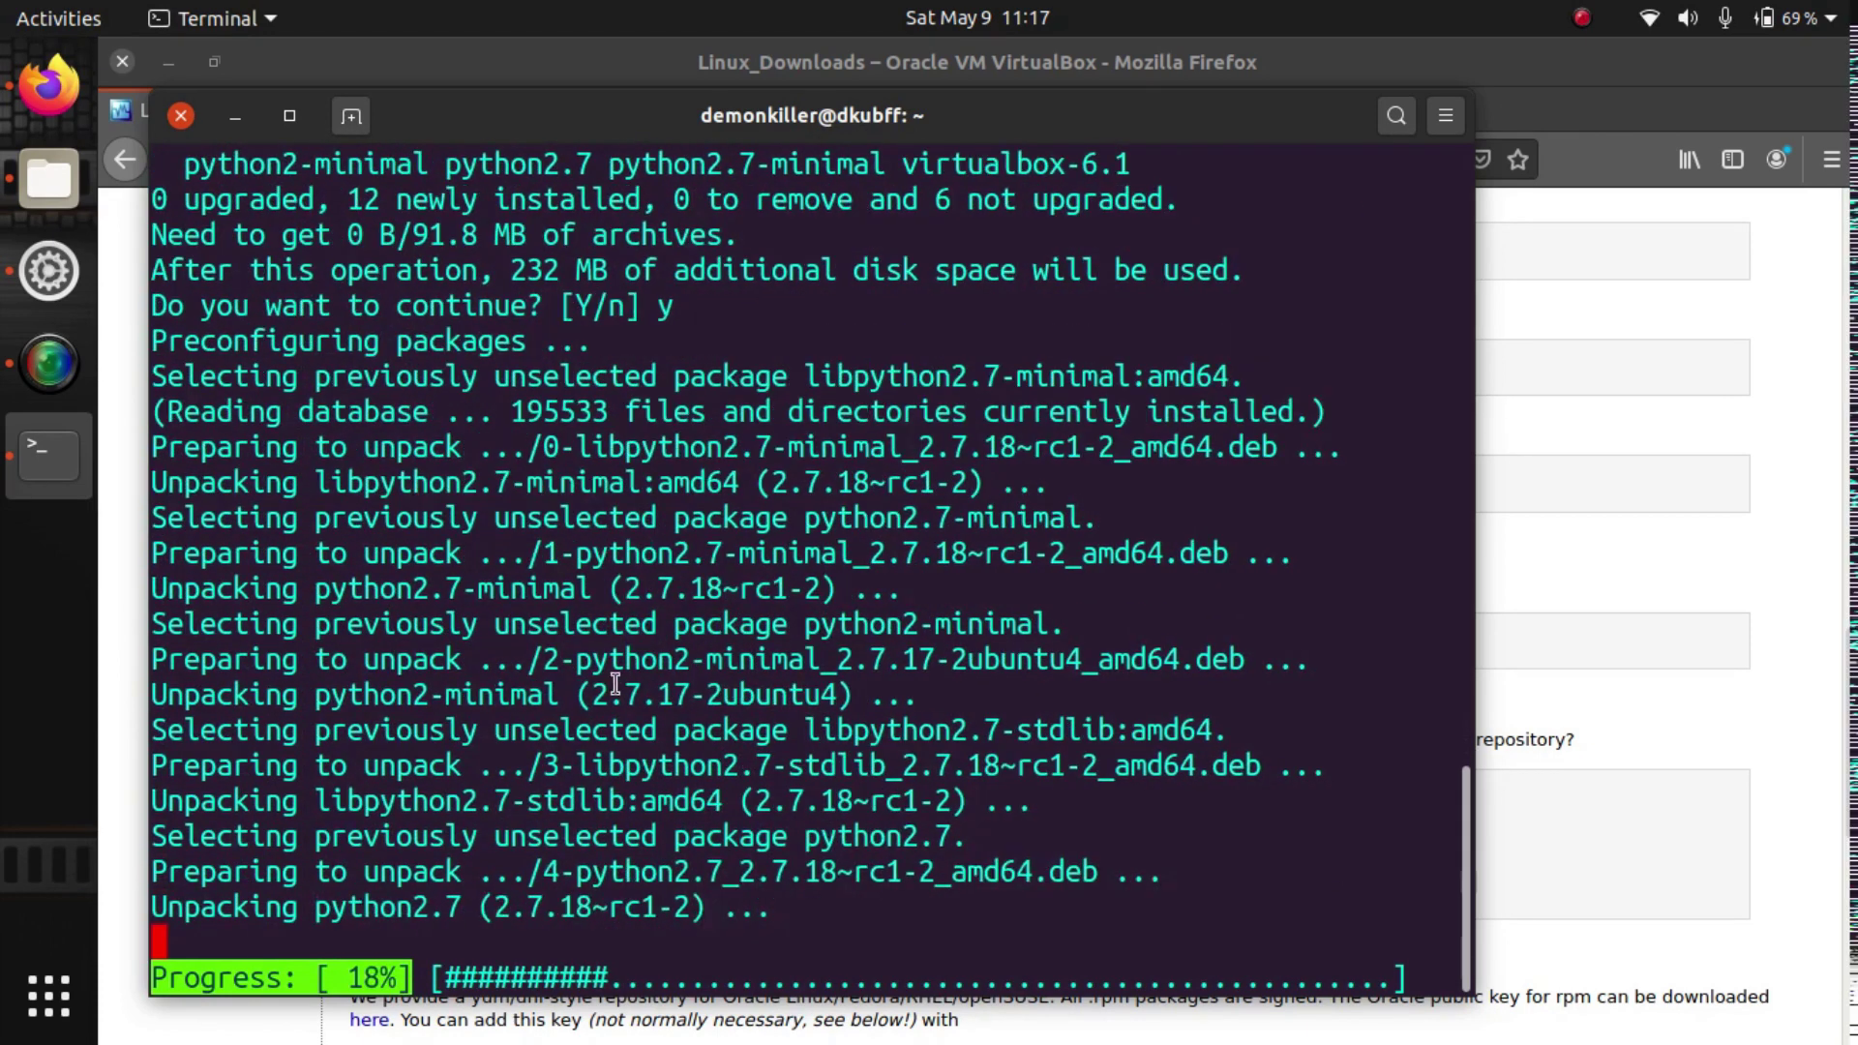
Step: Save Oracle_VM_VirtualBox_Extension_Pack-6.1.6.vbox-extpack from the Downloads page and close the downloads list
left_click(1580, 456)
scroll(561, 452, "up", 15)
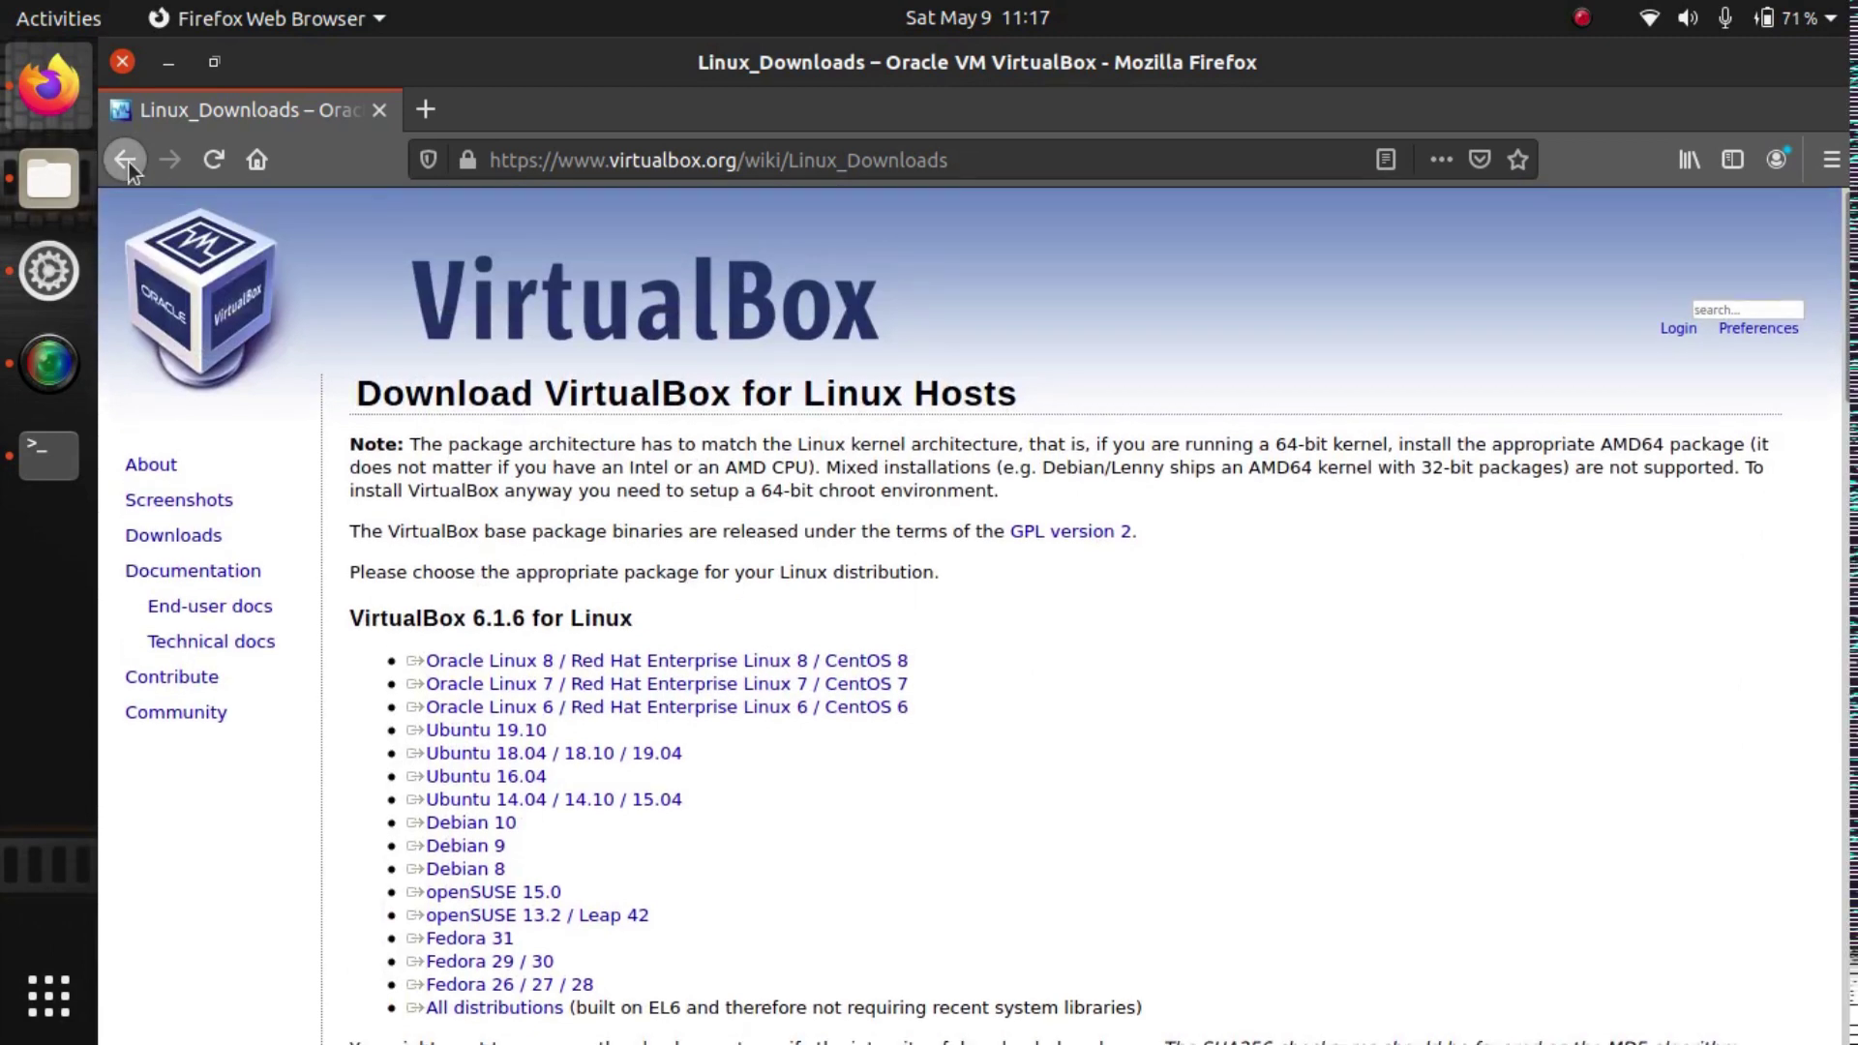
left_click(125, 161)
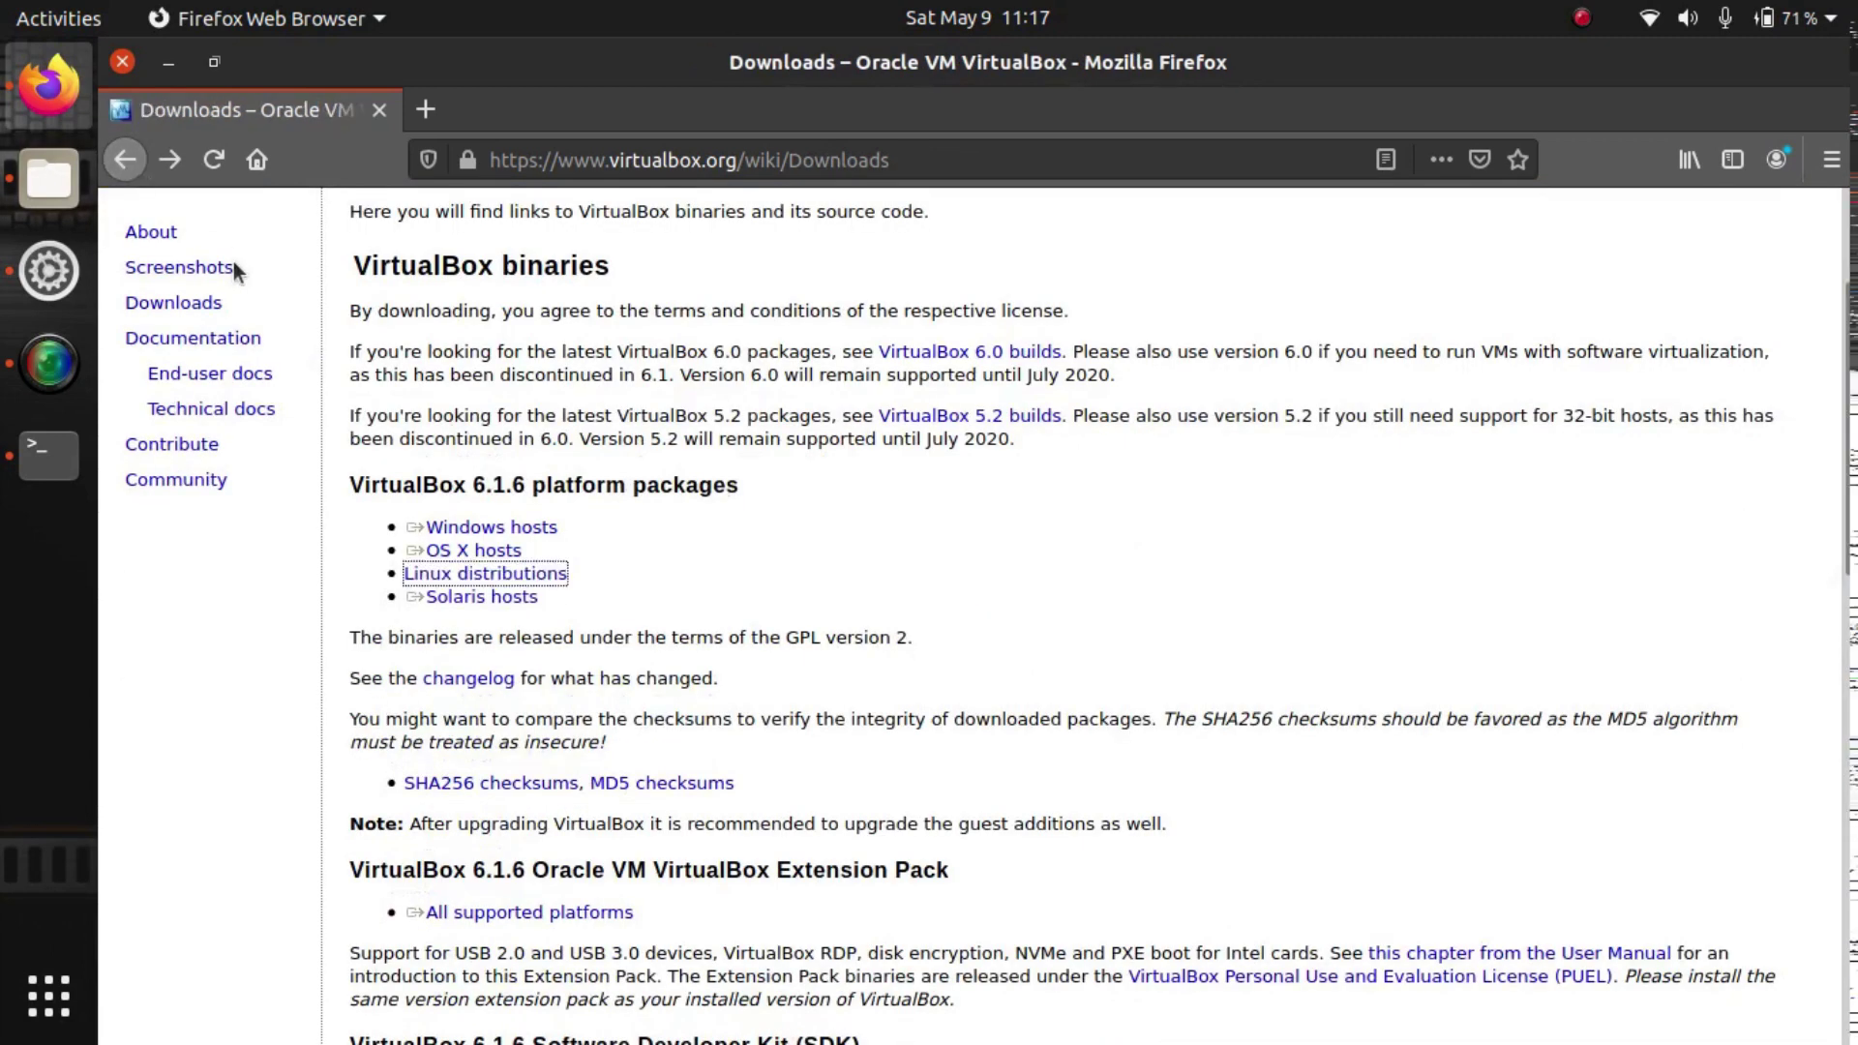
scroll(1078, 485, "down", 3)
left_click(593, 602)
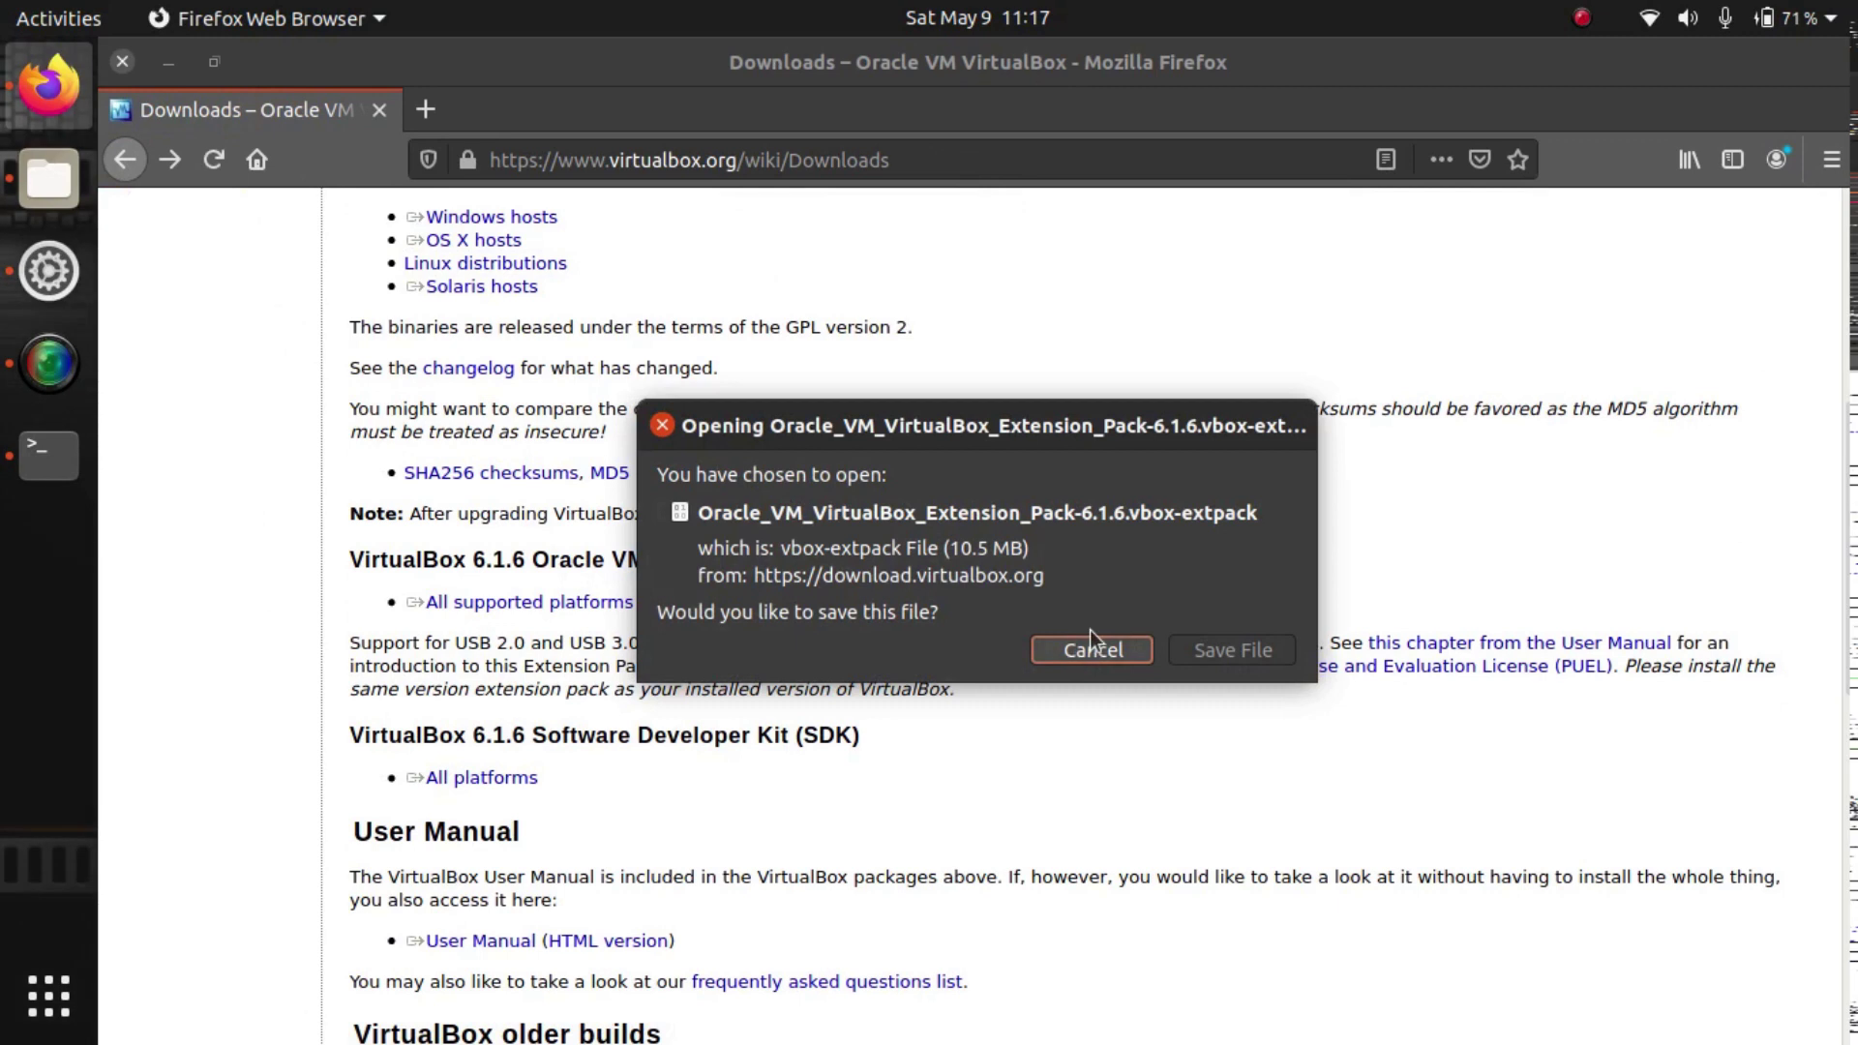
left_click(1217, 651)
left_click(1632, 160)
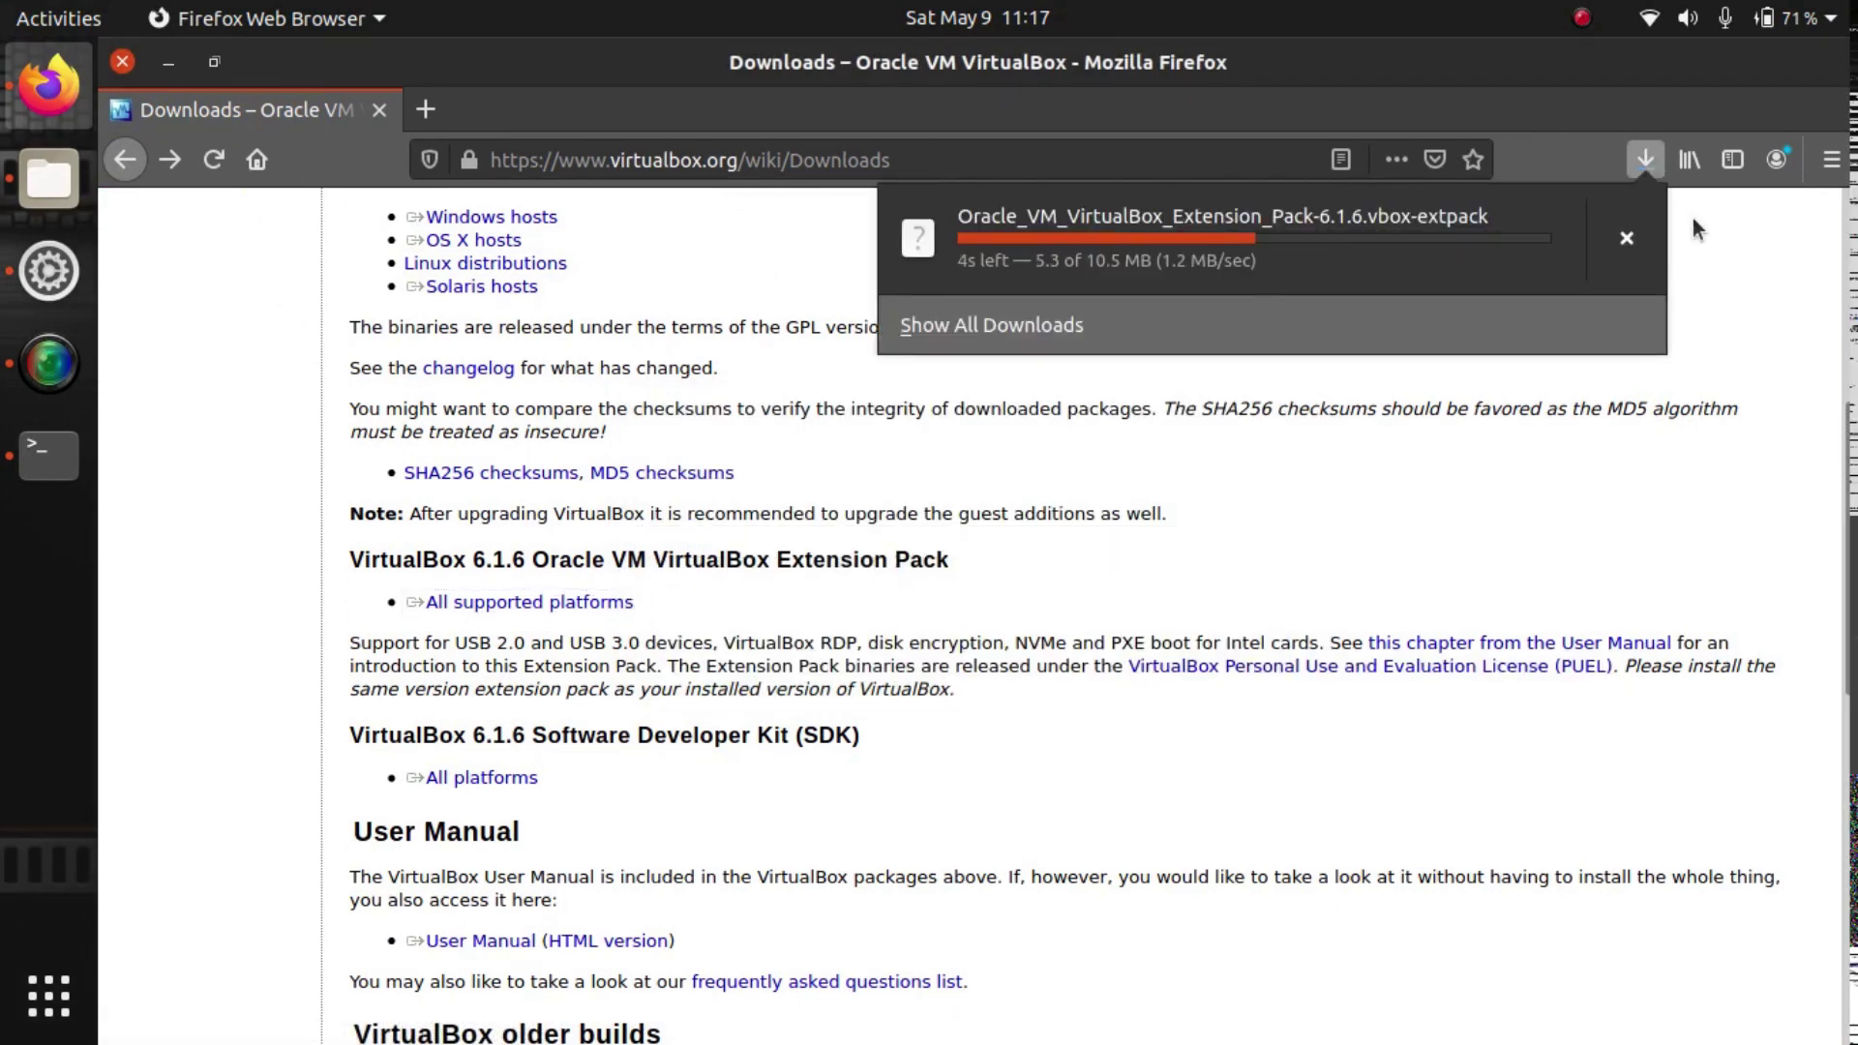
left_click(1490, 450)
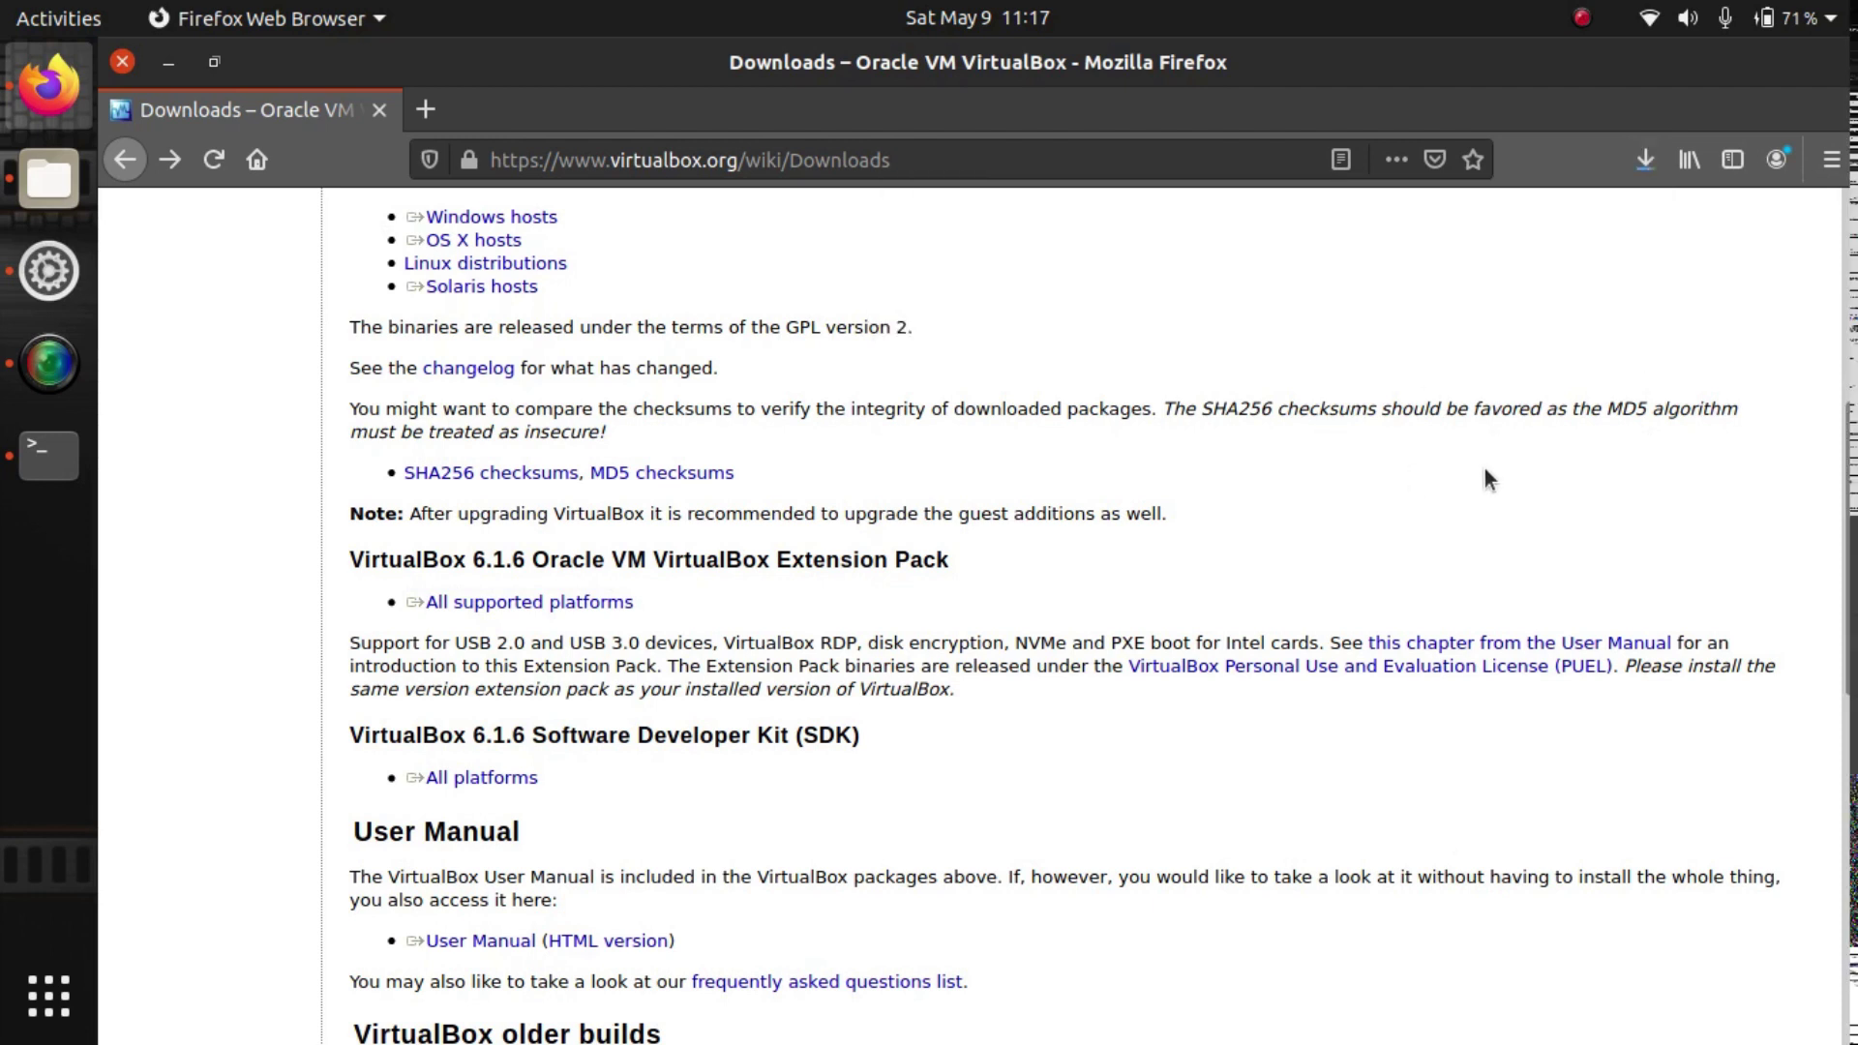
Step: Check the Downloads folder, then maximize the terminal while the virtualbox-6.1 install finishes
left_click(34, 193)
left_click(158, 392)
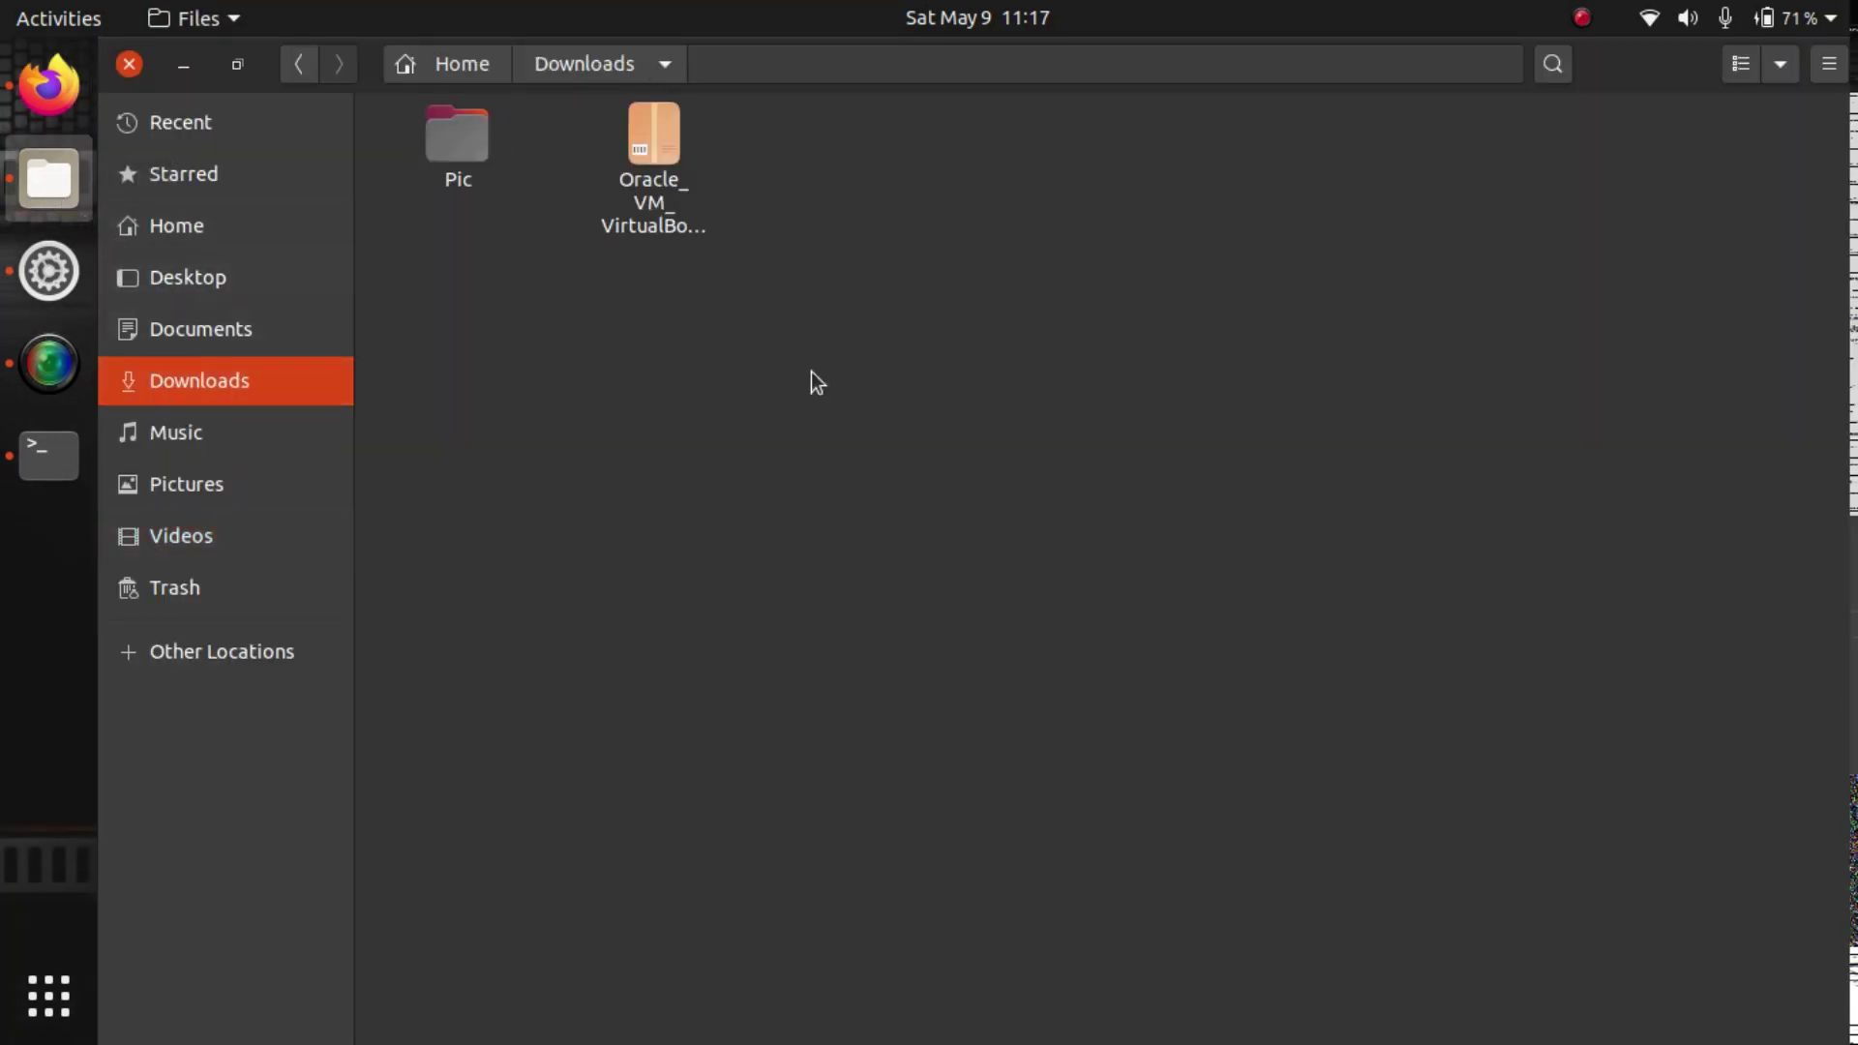
left_click(44, 426)
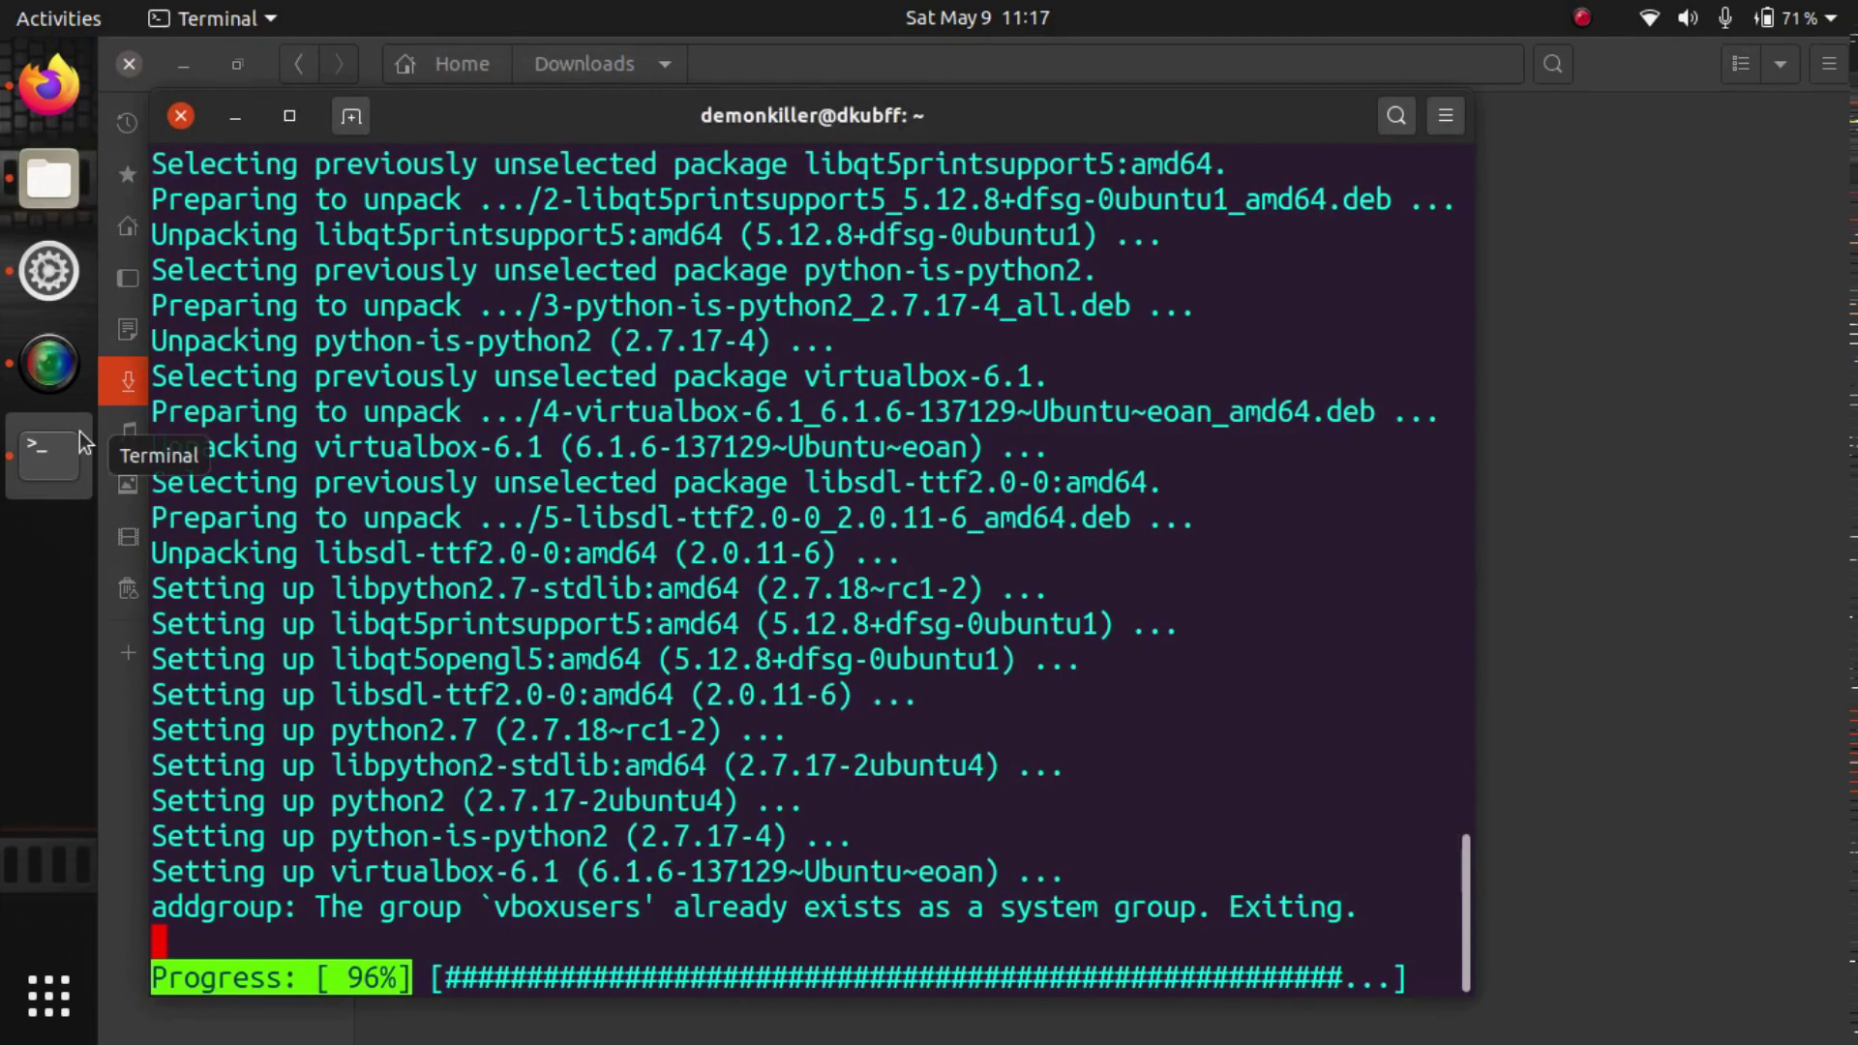
left_click(53, 104)
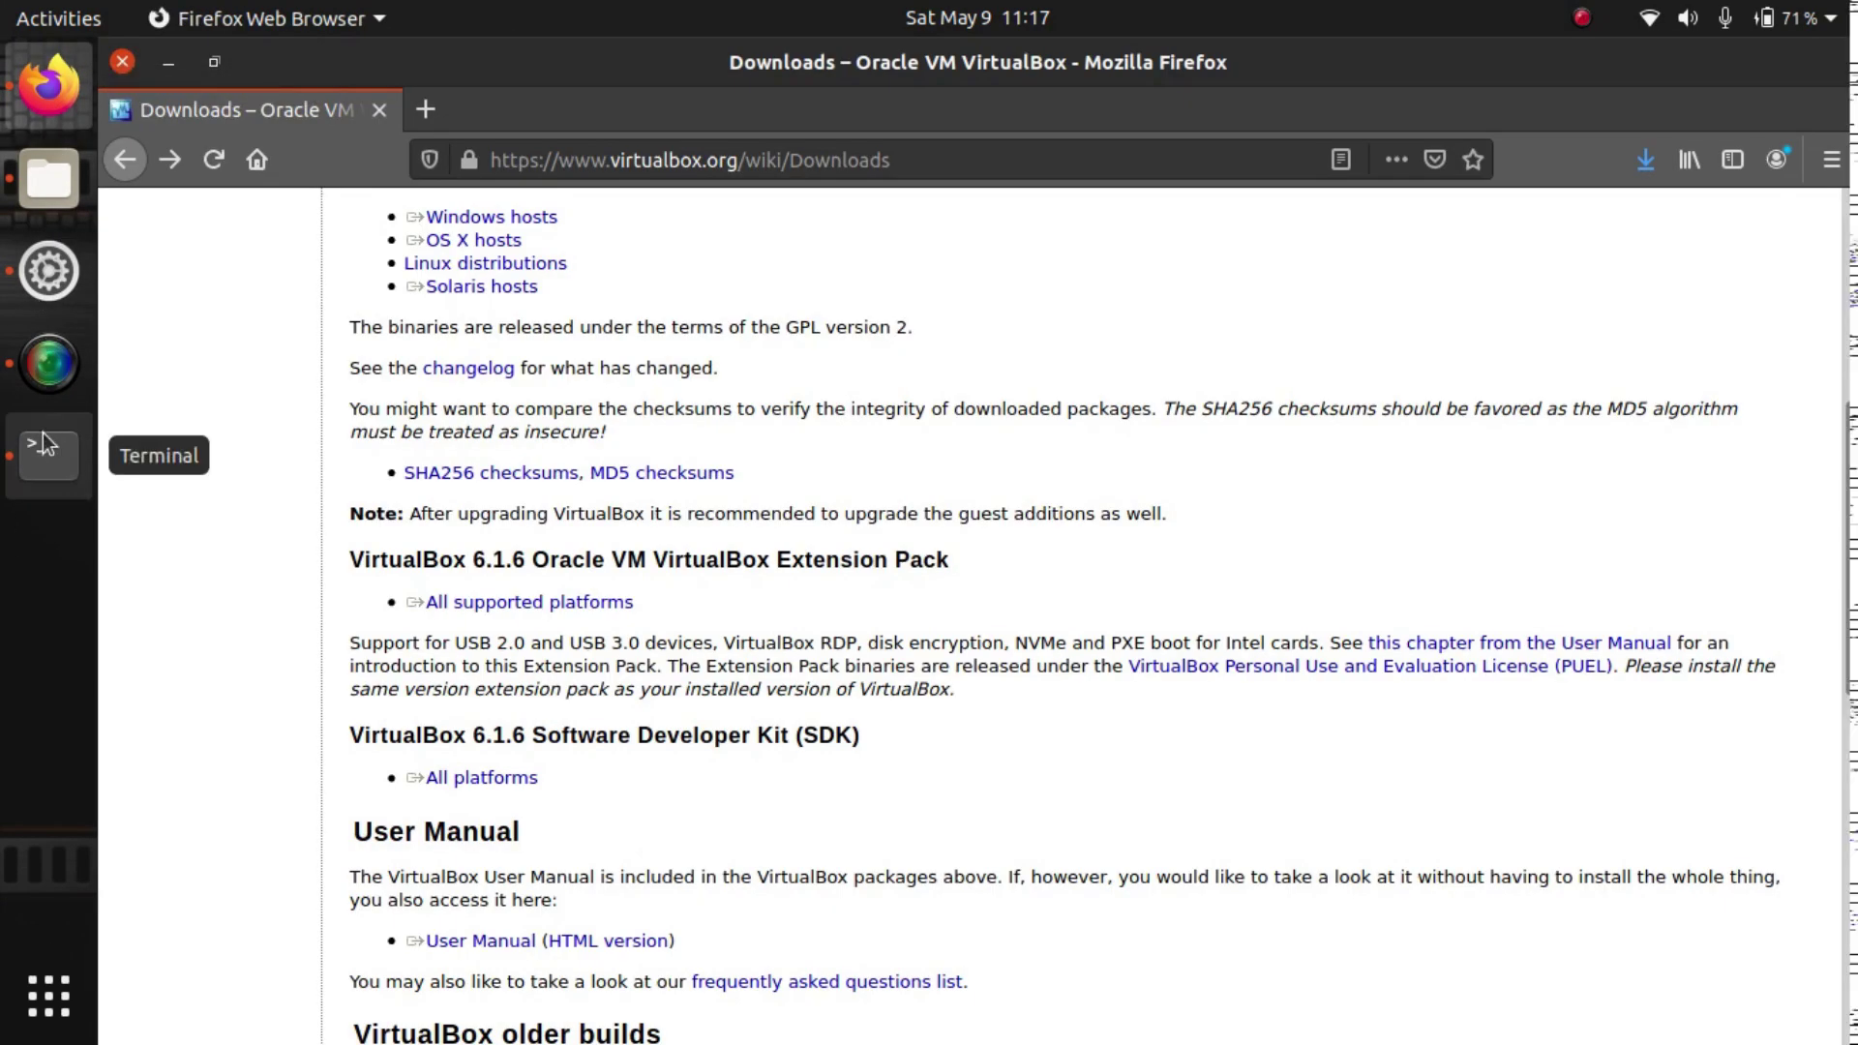
left_click(46, 450)
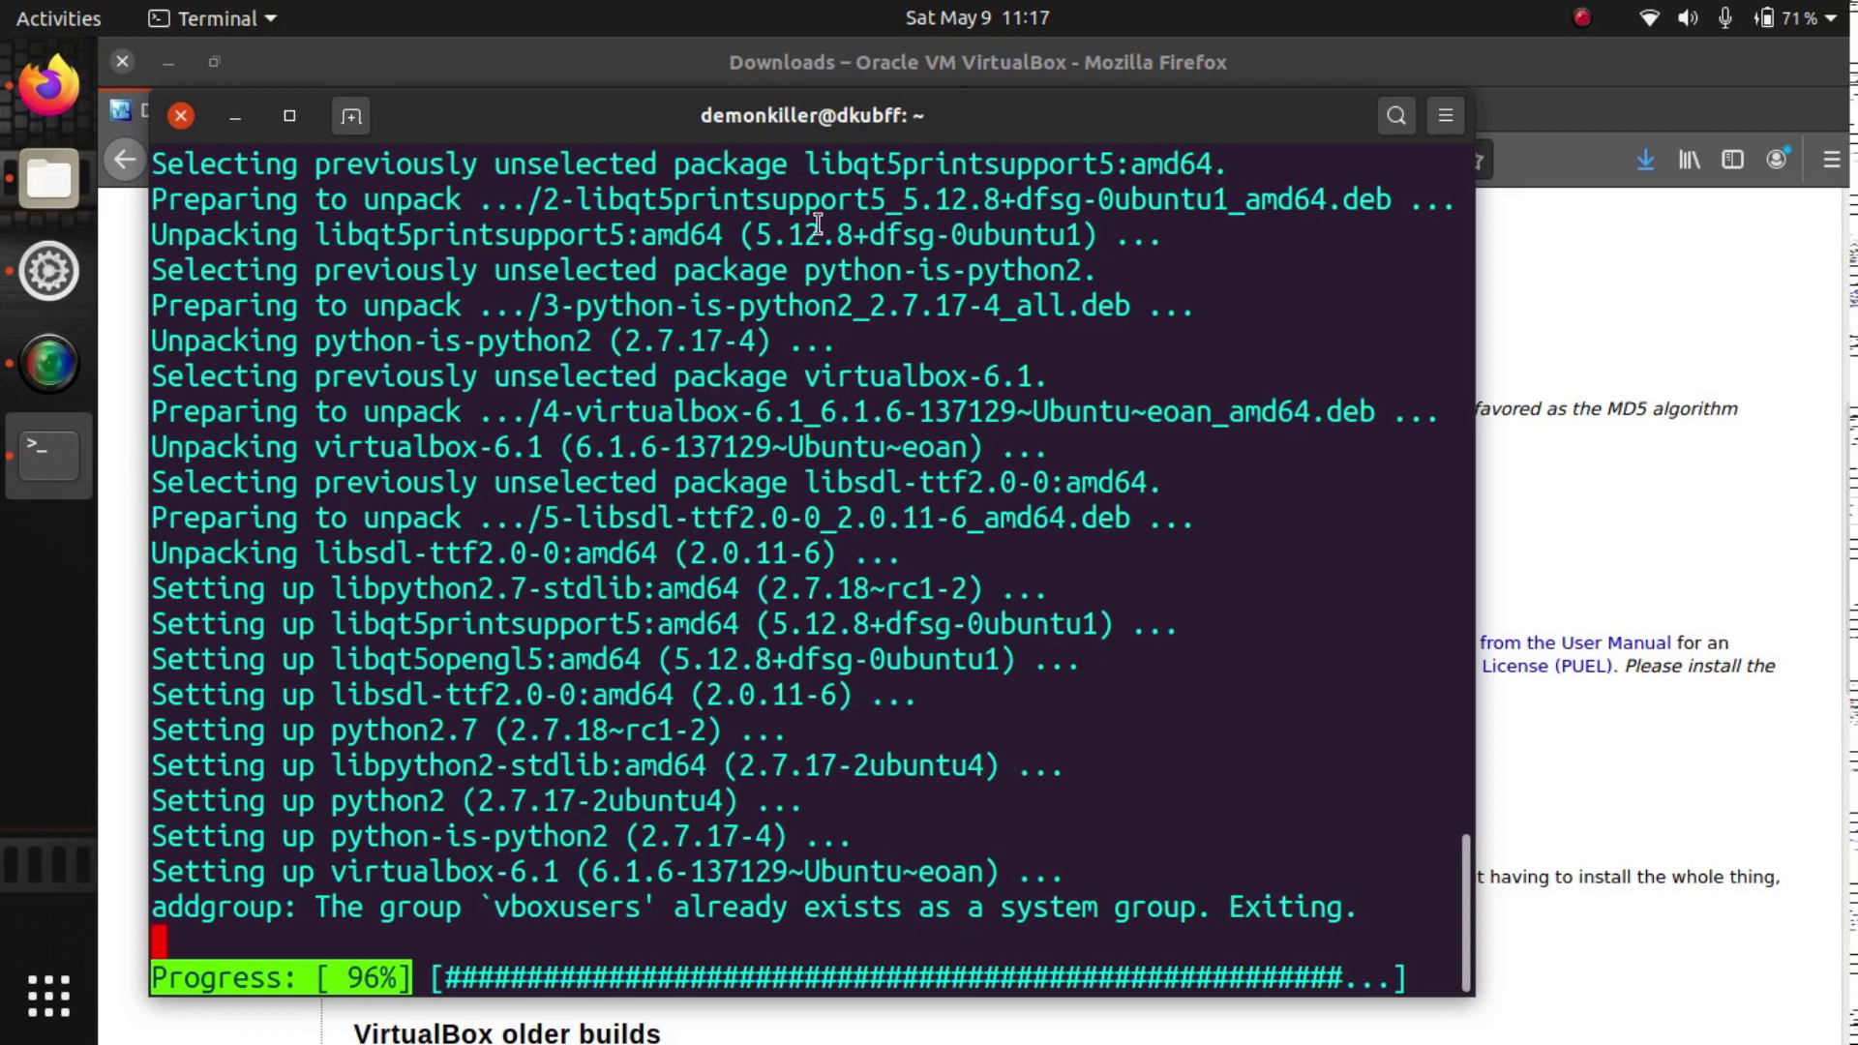
key("super+Up")
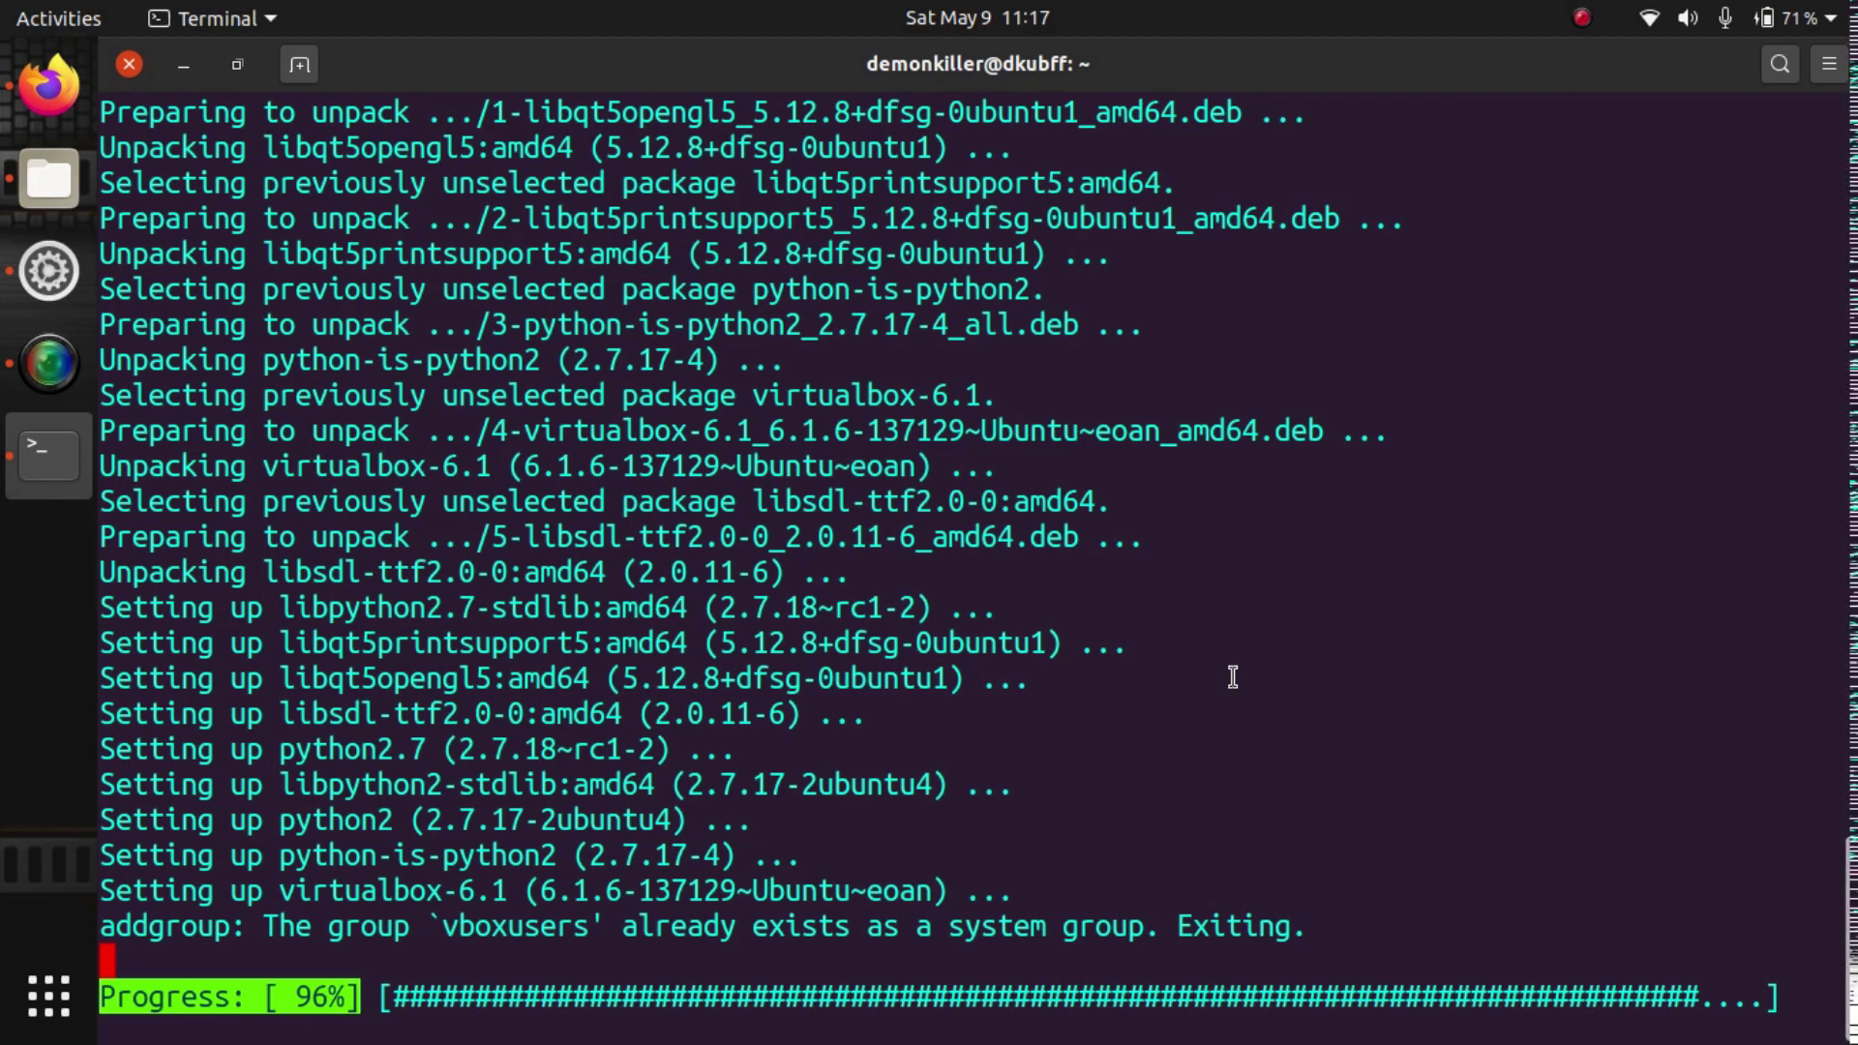
scroll(1232, 677, "up", 10)
scroll(1233, 676, "down", 10)
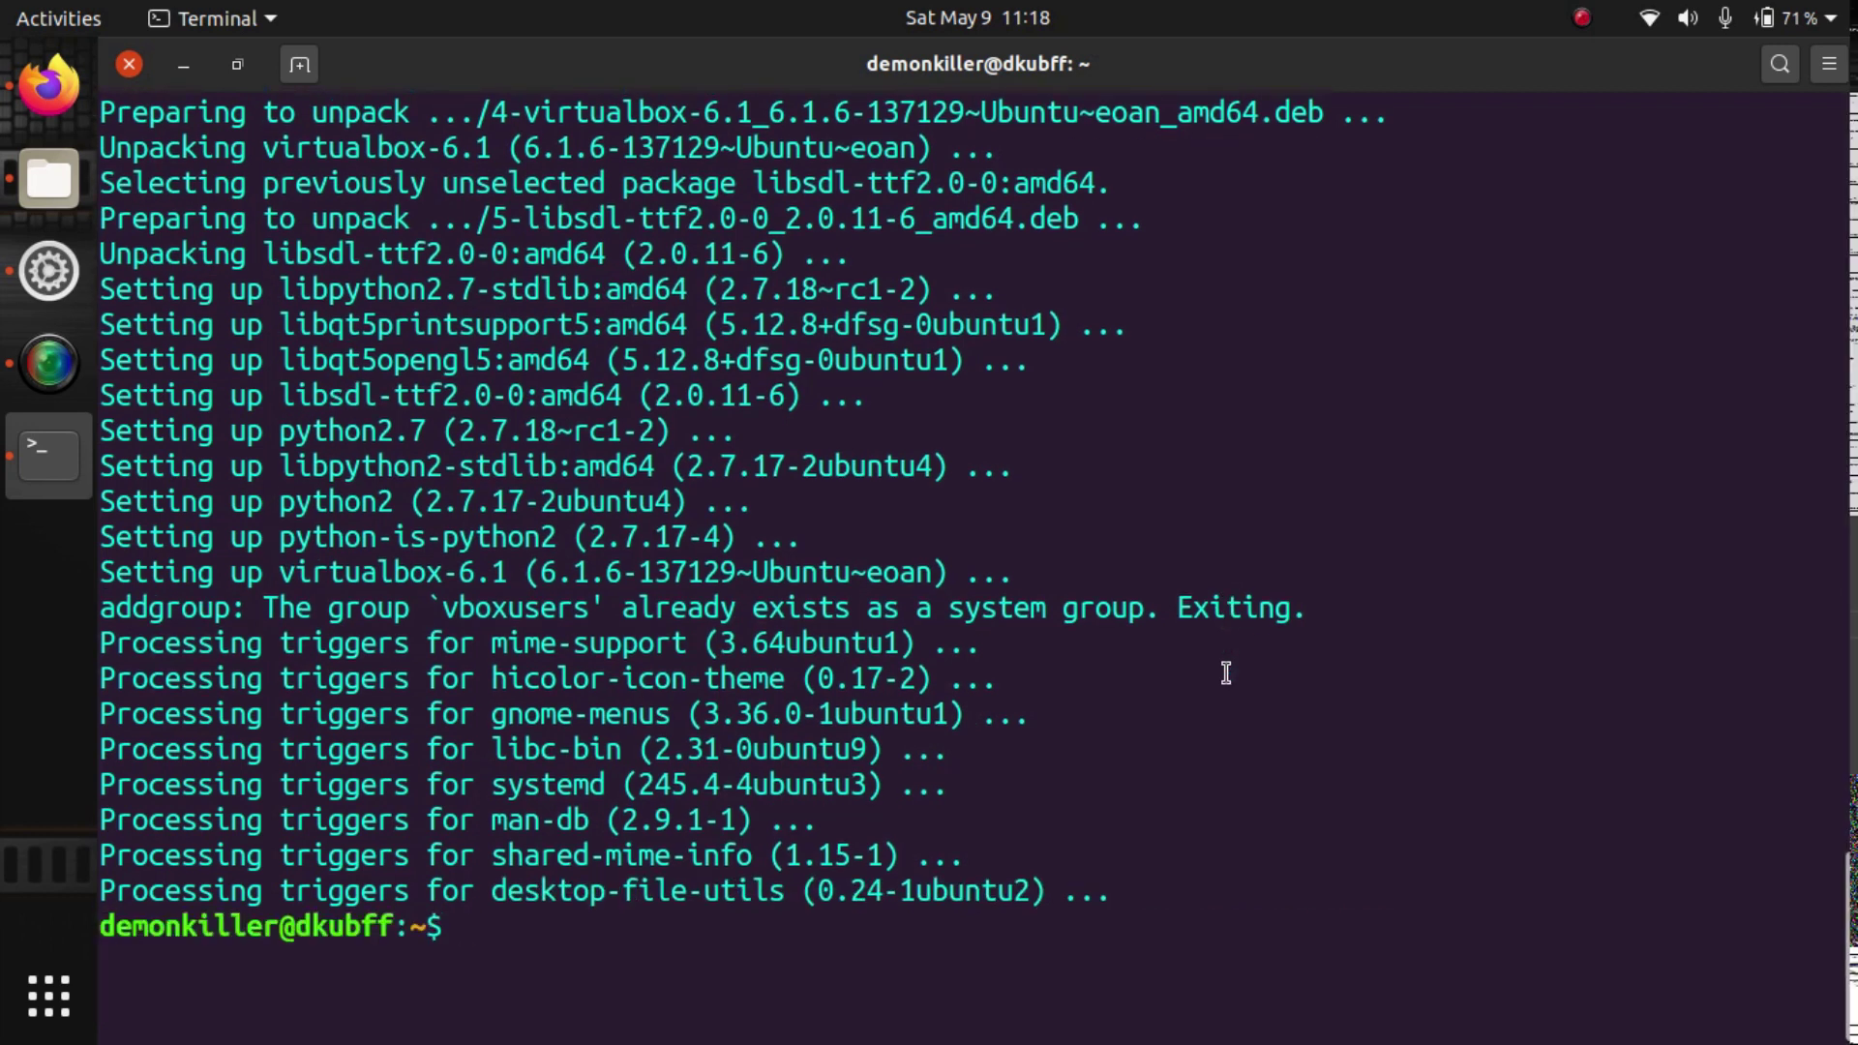
Step: Launch VirtualBox Manager, confirm version 6.1.6 under About, and bring up the Downloads folder
left_click(45, 1005)
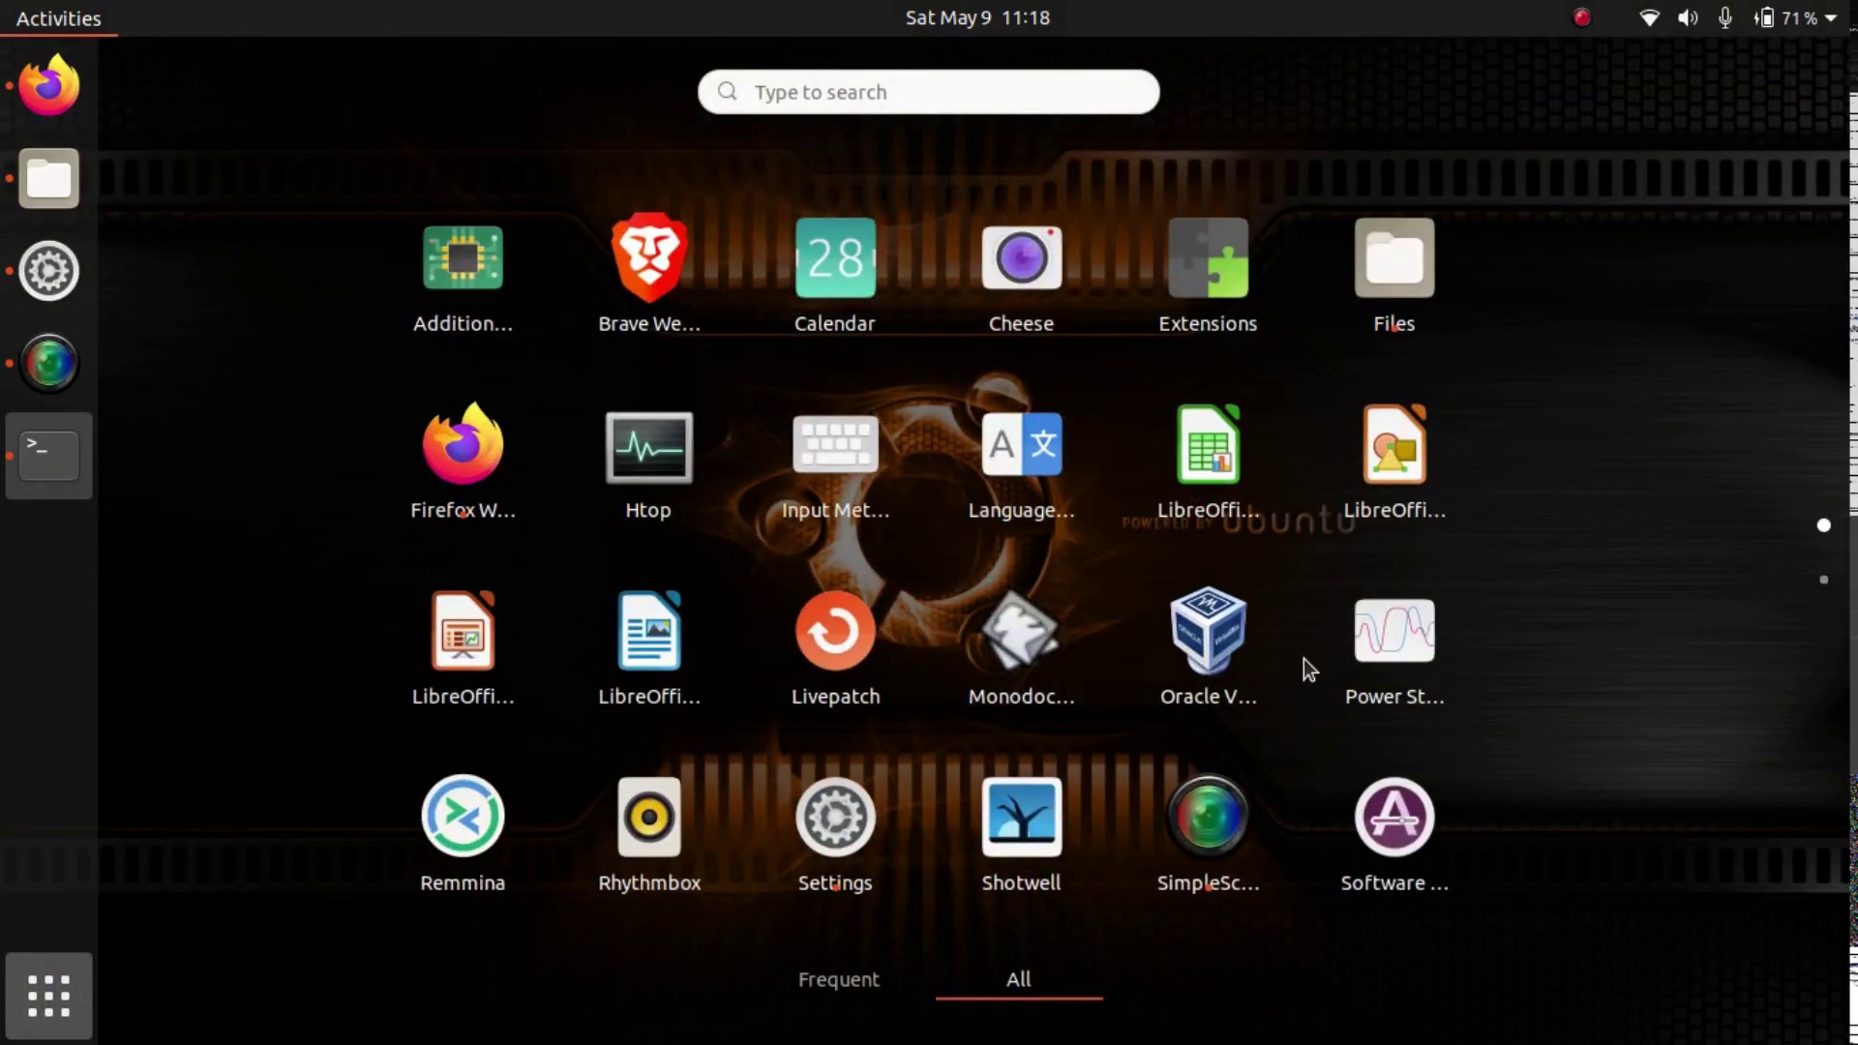
left_click(1252, 631)
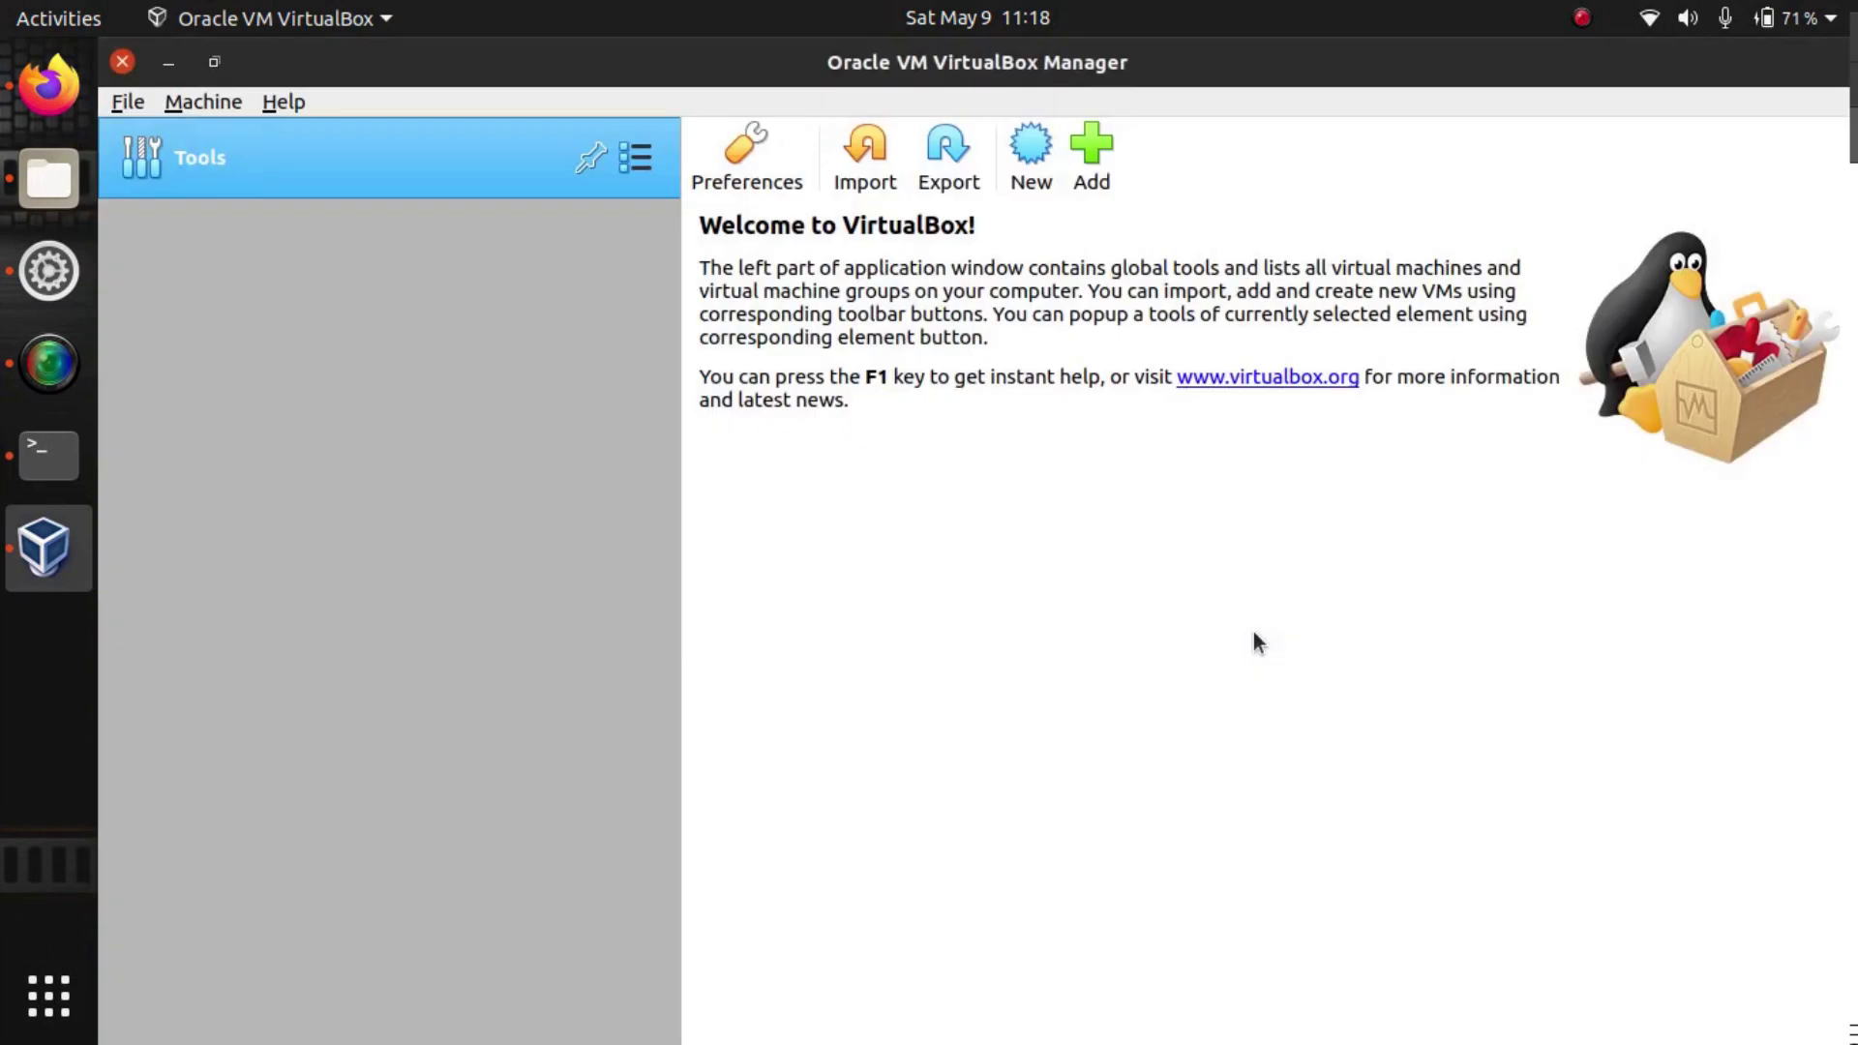
left_click(300, 101)
left_click(333, 310)
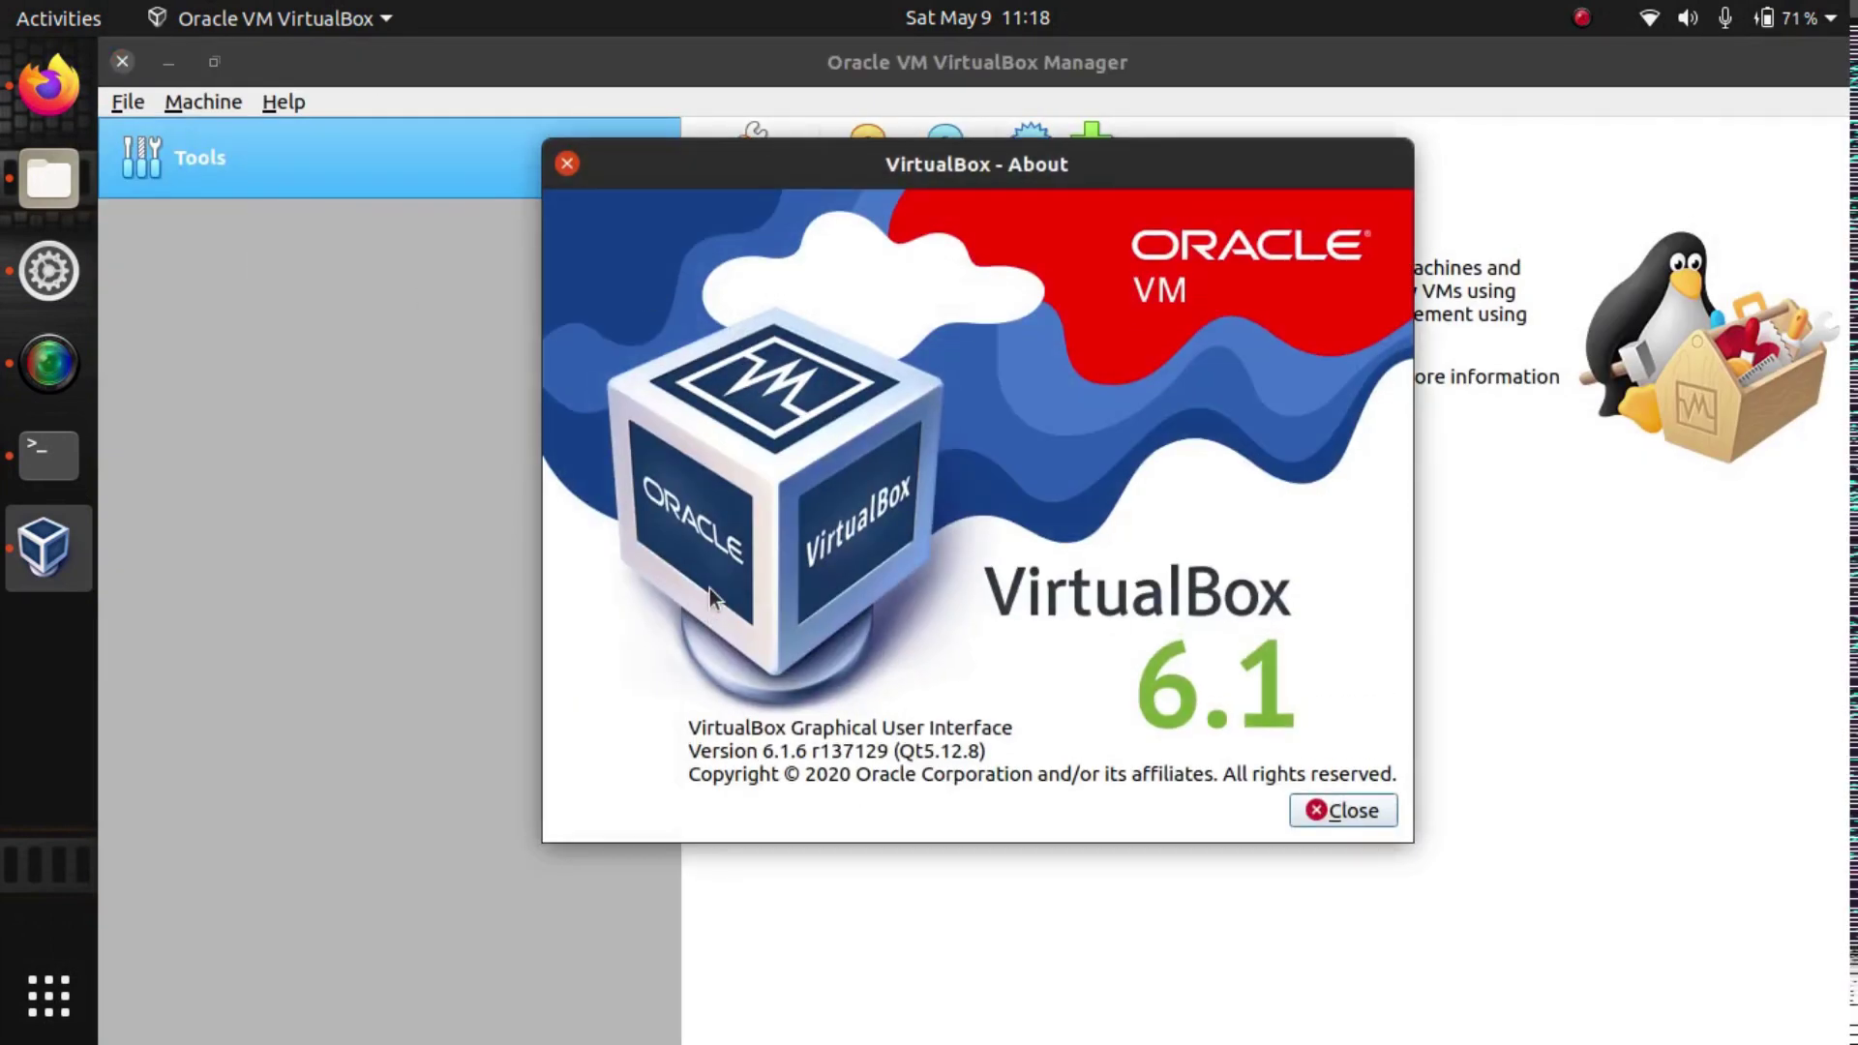
left_click(567, 163)
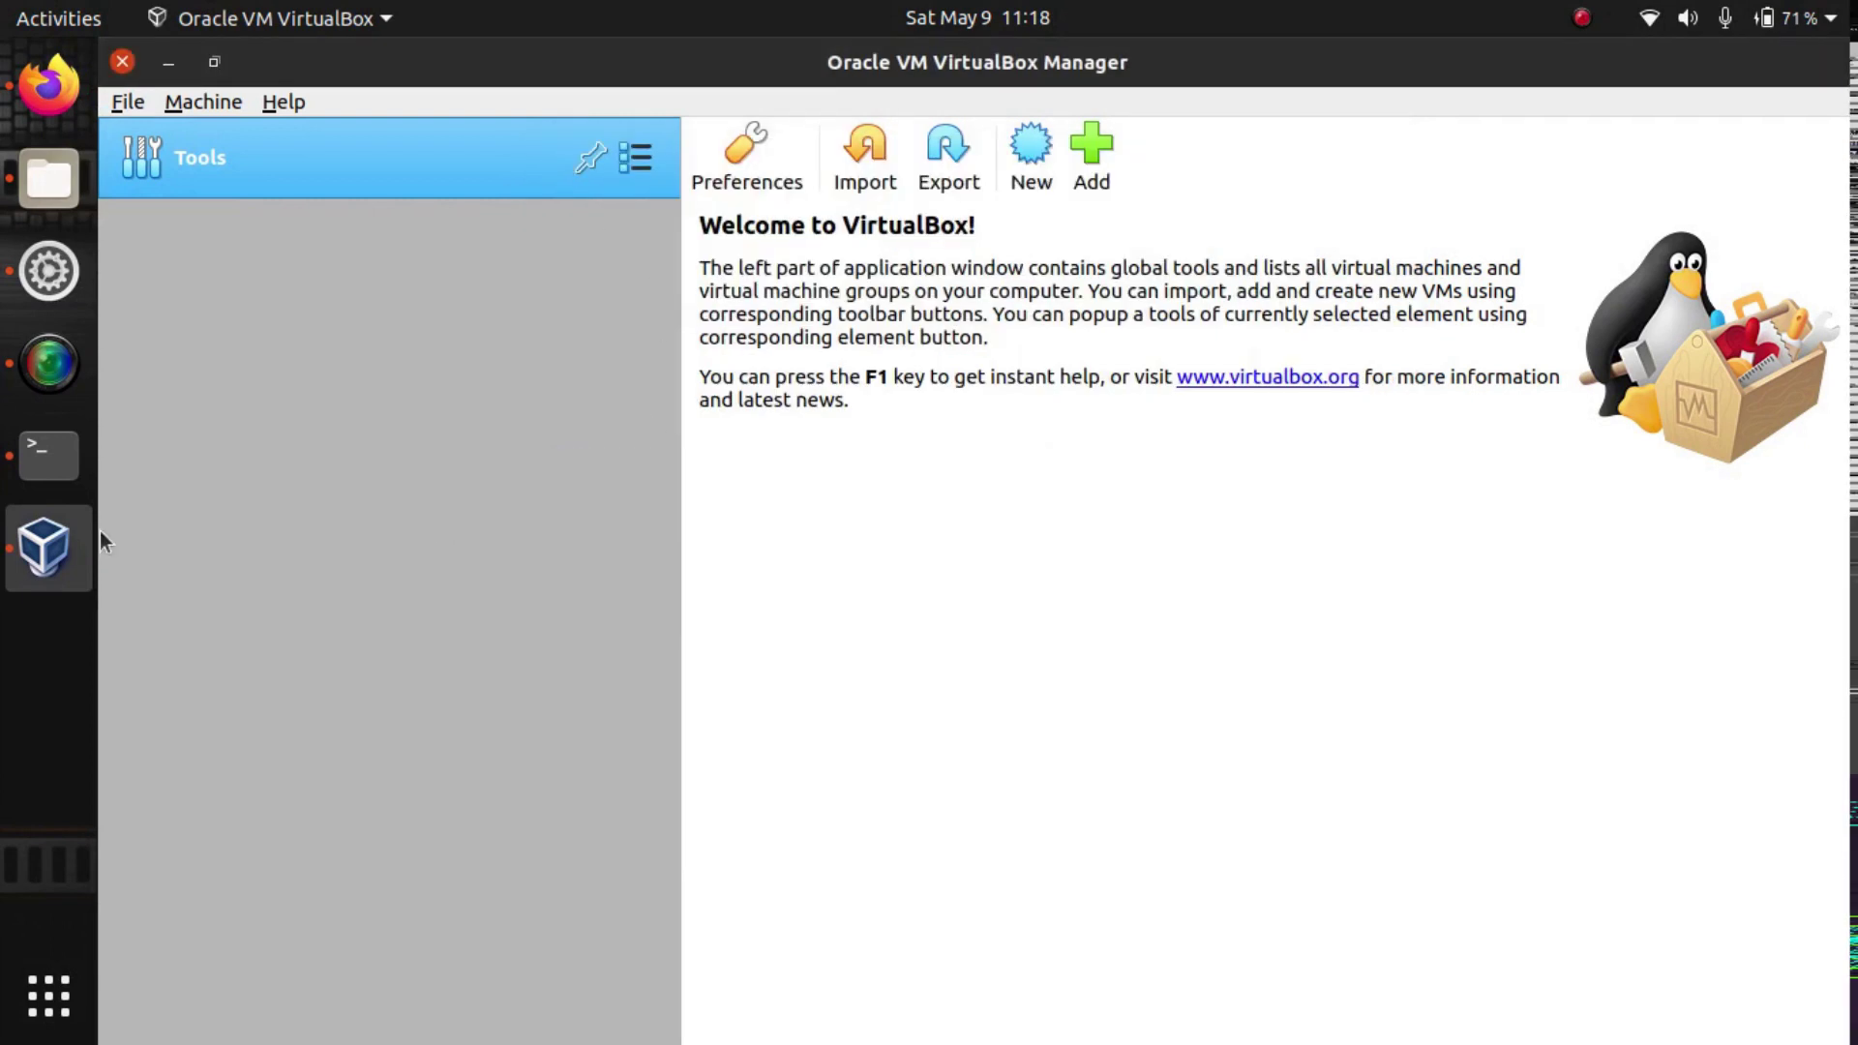
left_click(29, 198)
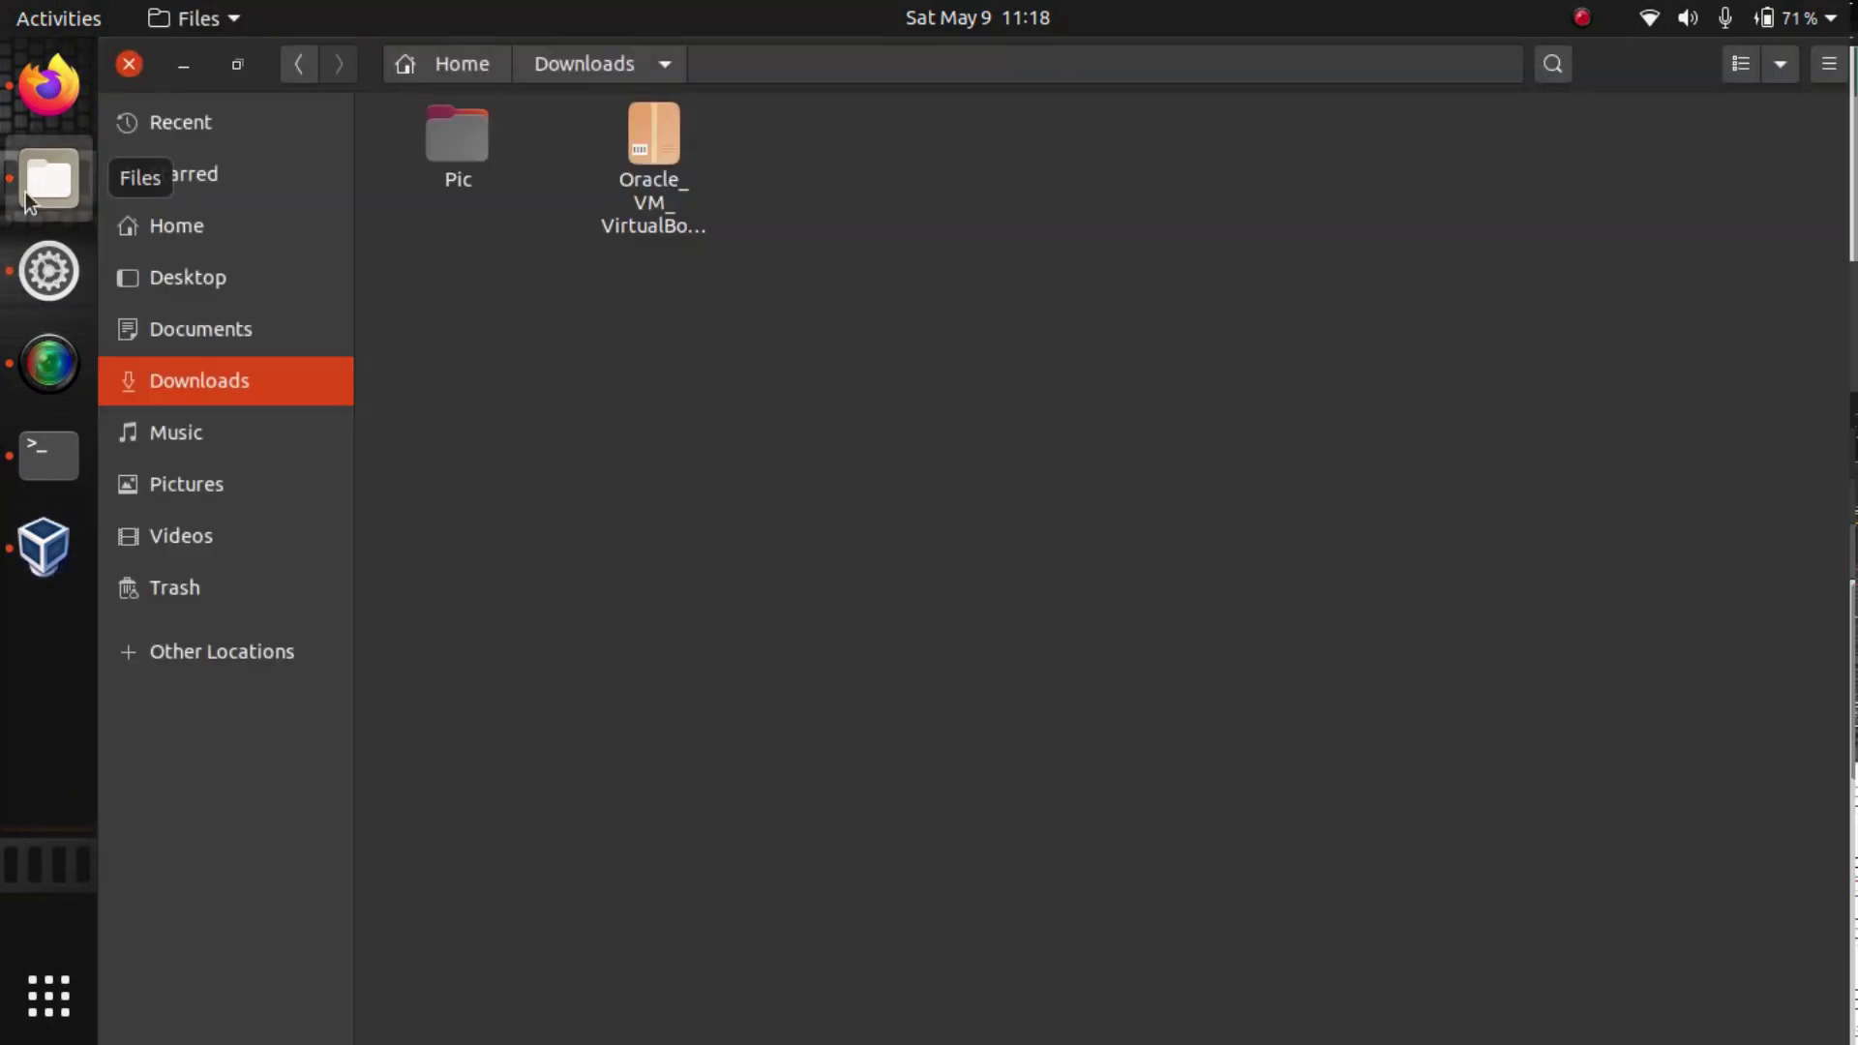
Step: Reinstall Extension Pack 6.1.6 from the .vbox-extpack file, accepting the license and authenticating with the password
double_click(668, 207)
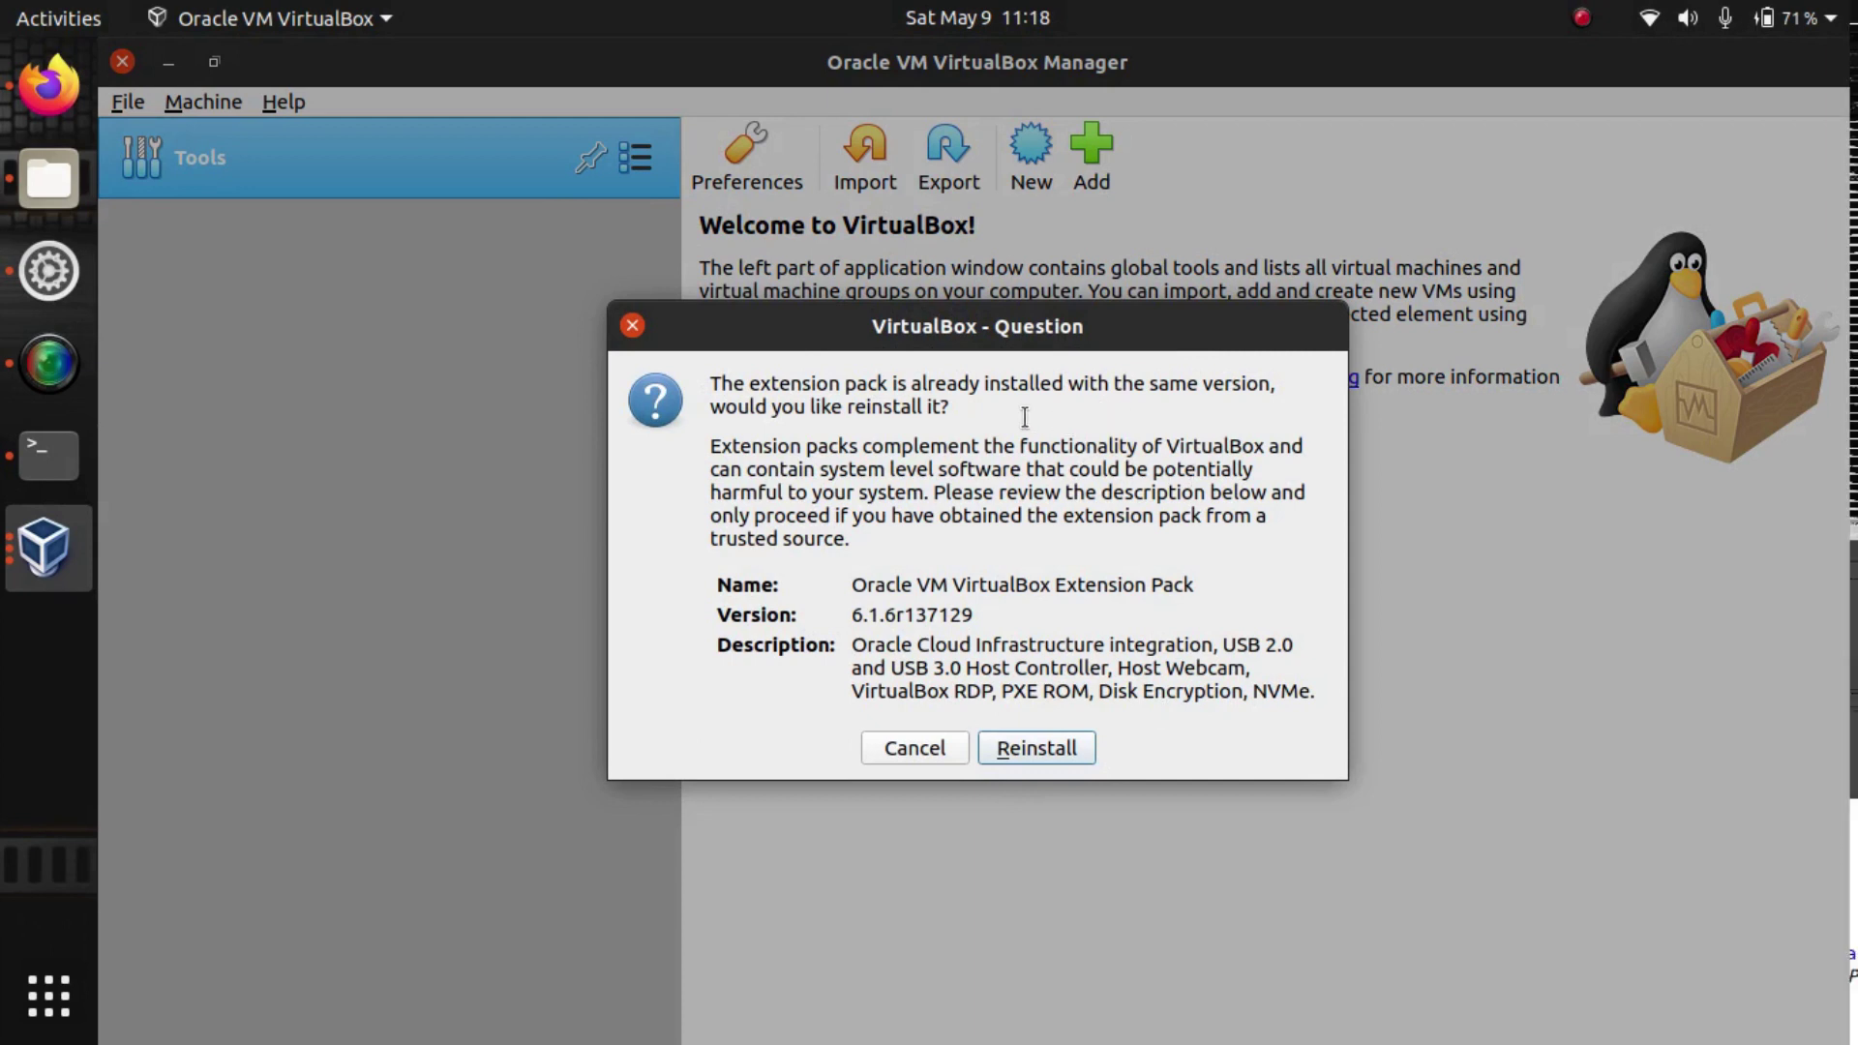
left_click(1029, 751)
scroll(1156, 530, "down", 20)
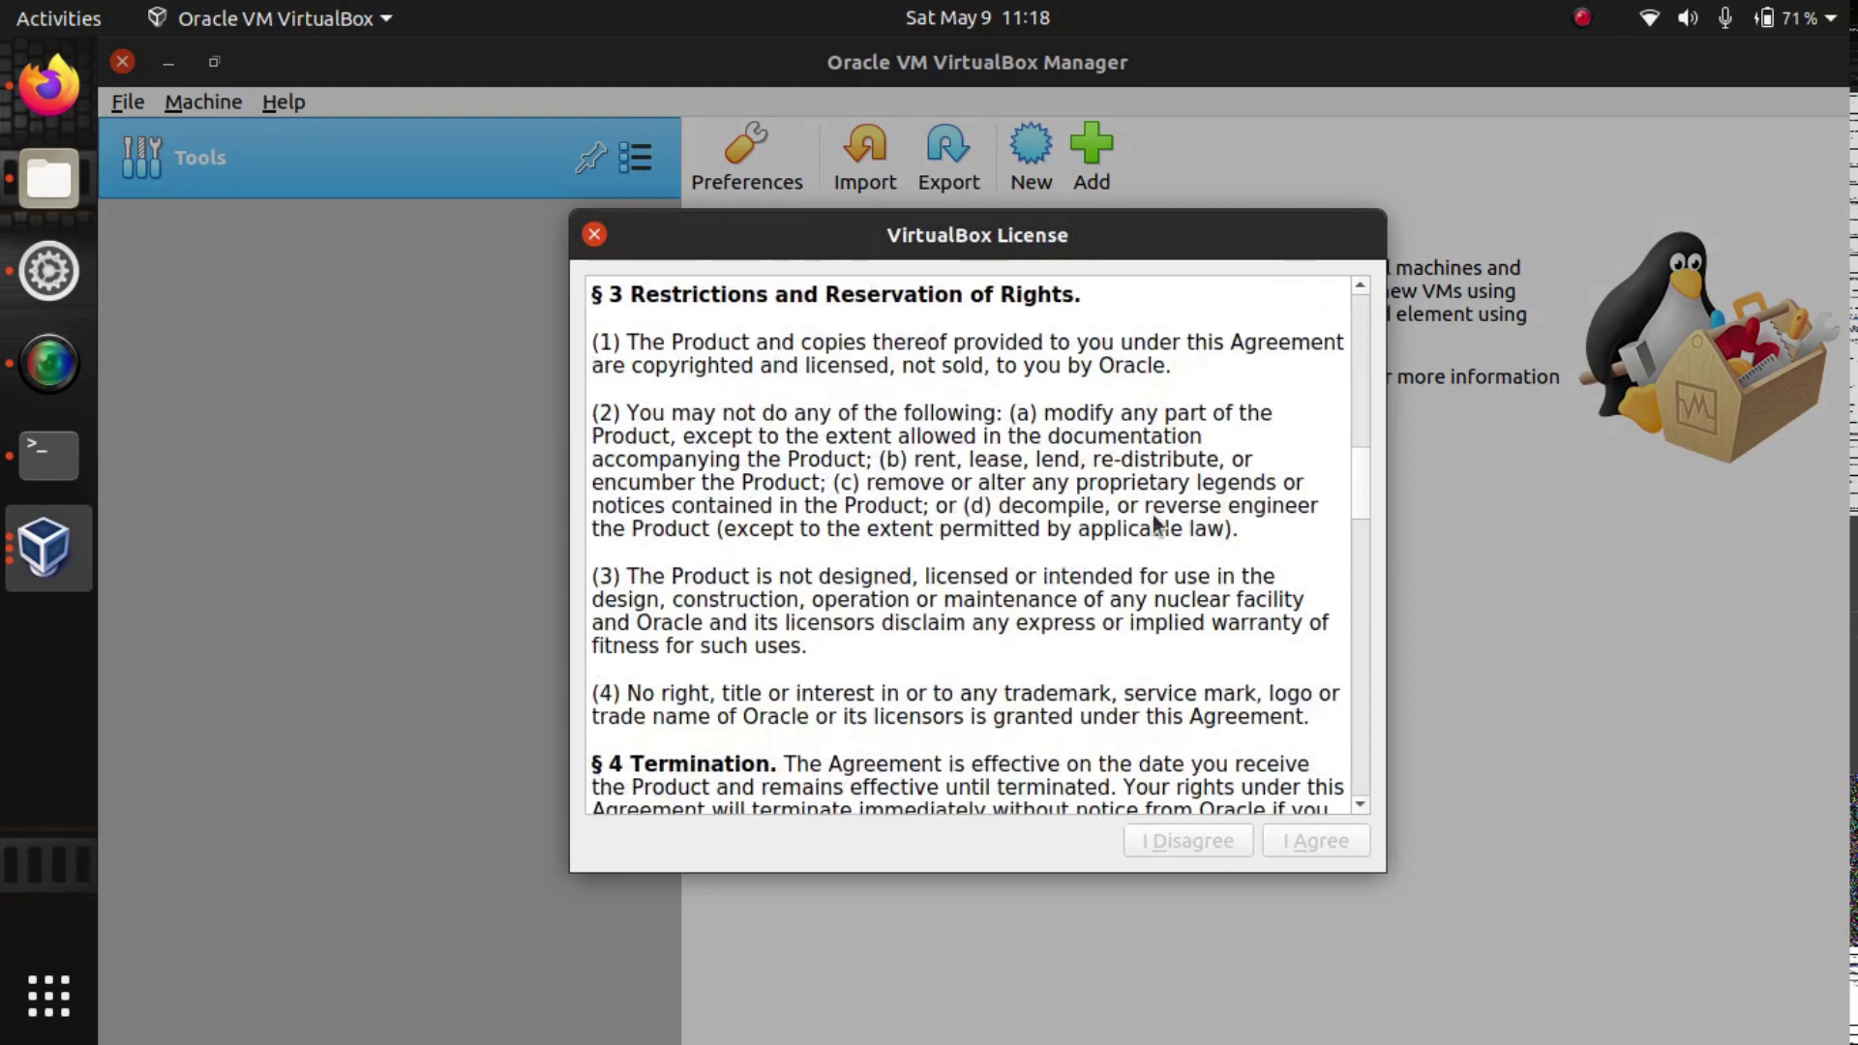
scroll(1156, 530, "down", 5)
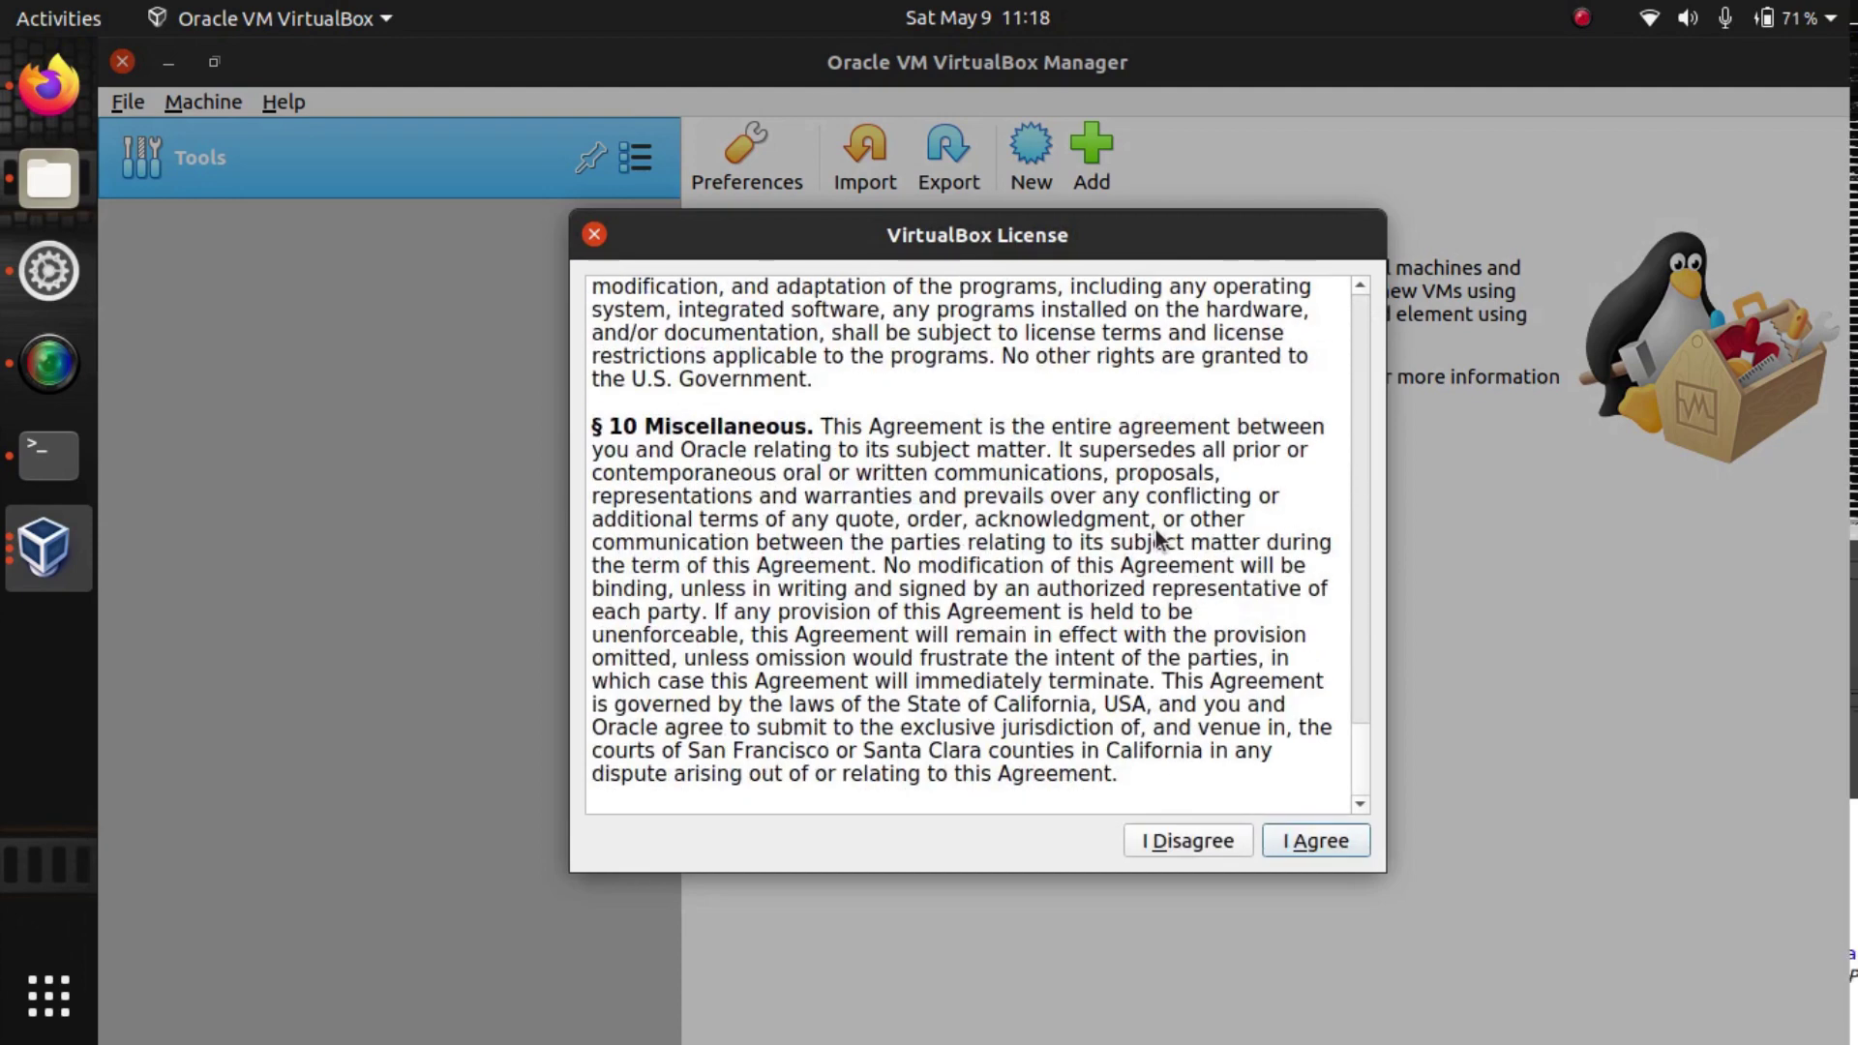
left_click(1320, 841)
type("***********")
key("Return")
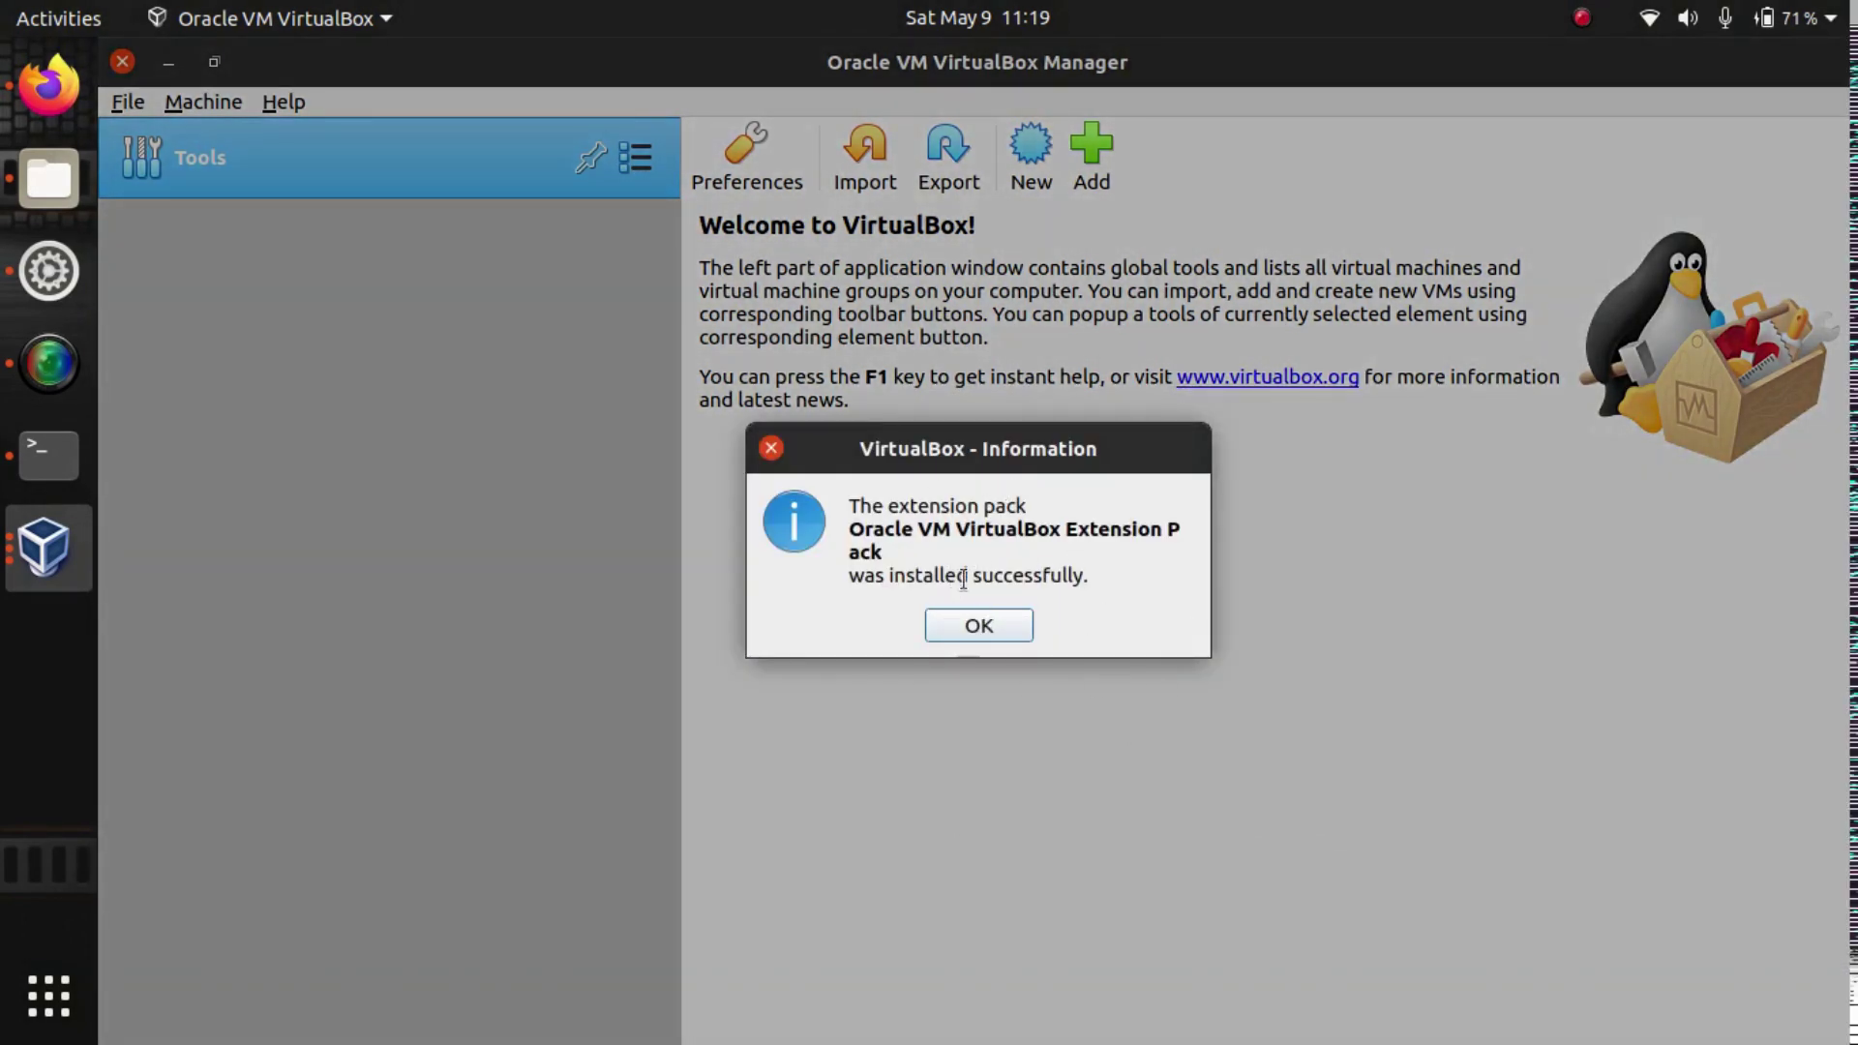
left_click(1025, 631)
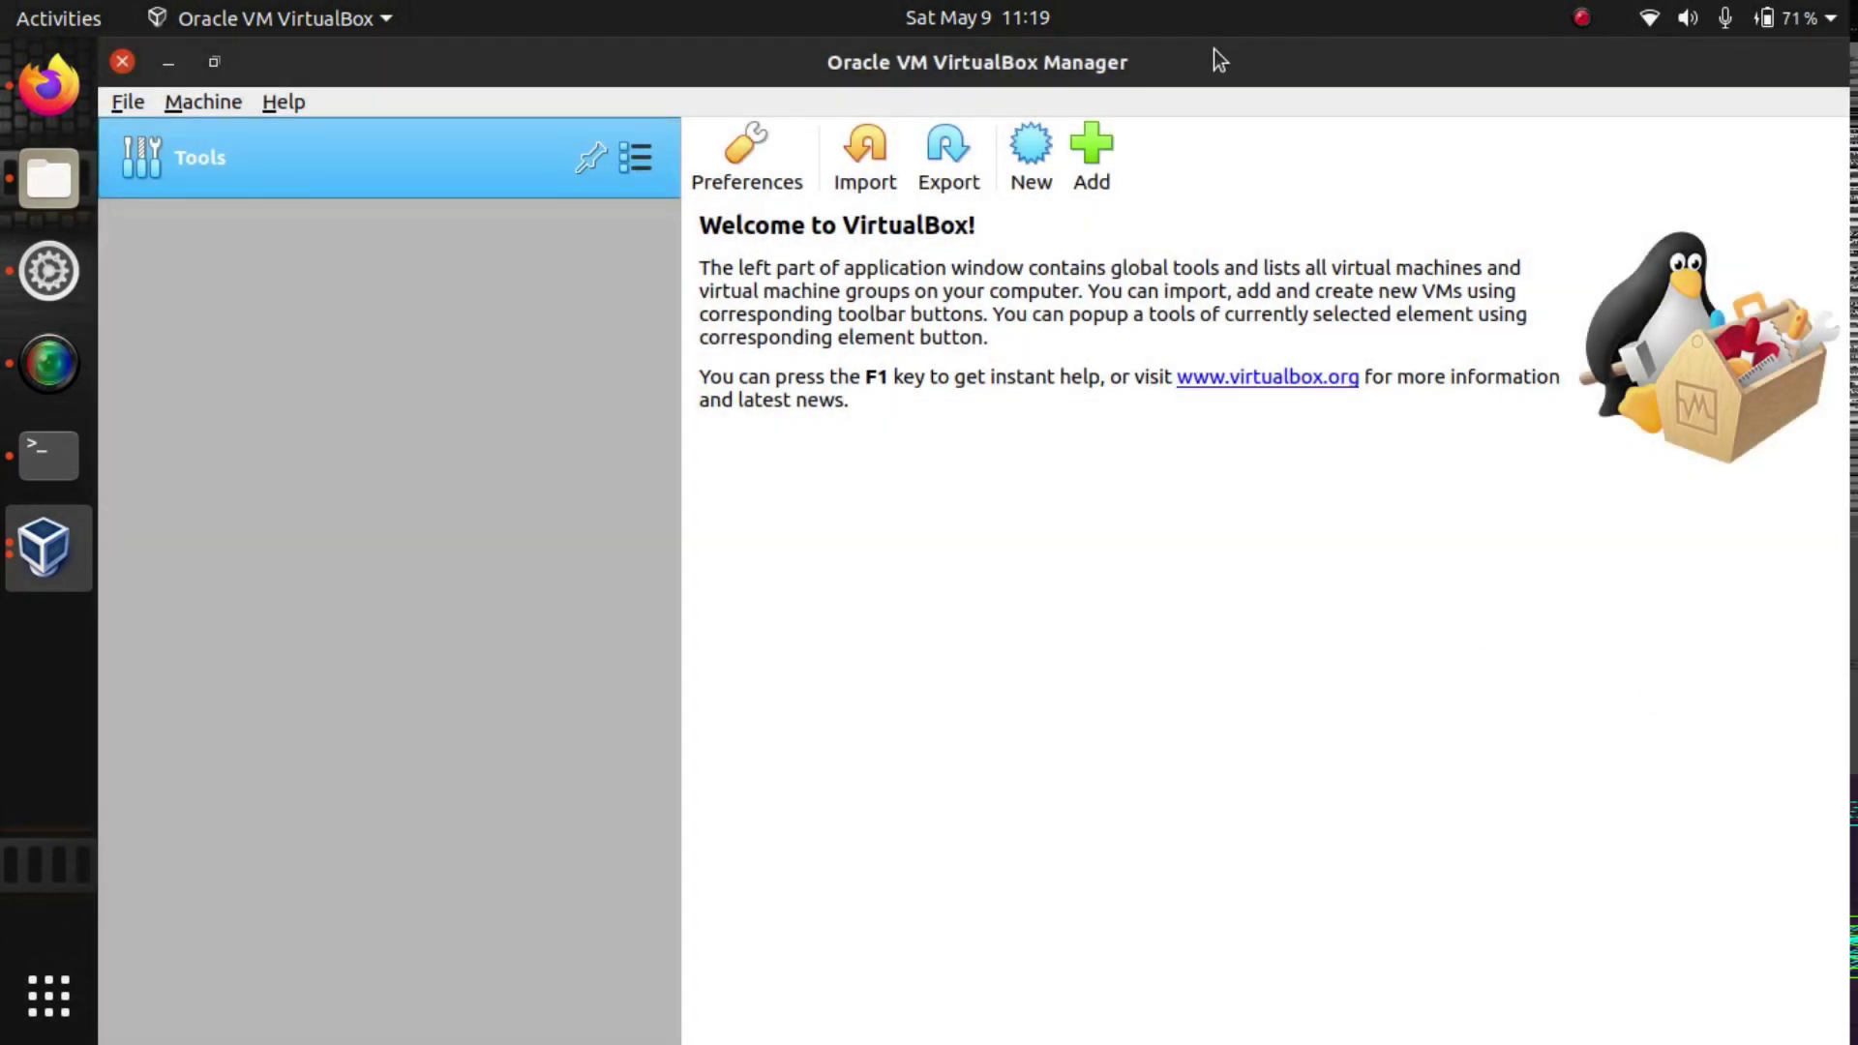
left_click(1032, 160)
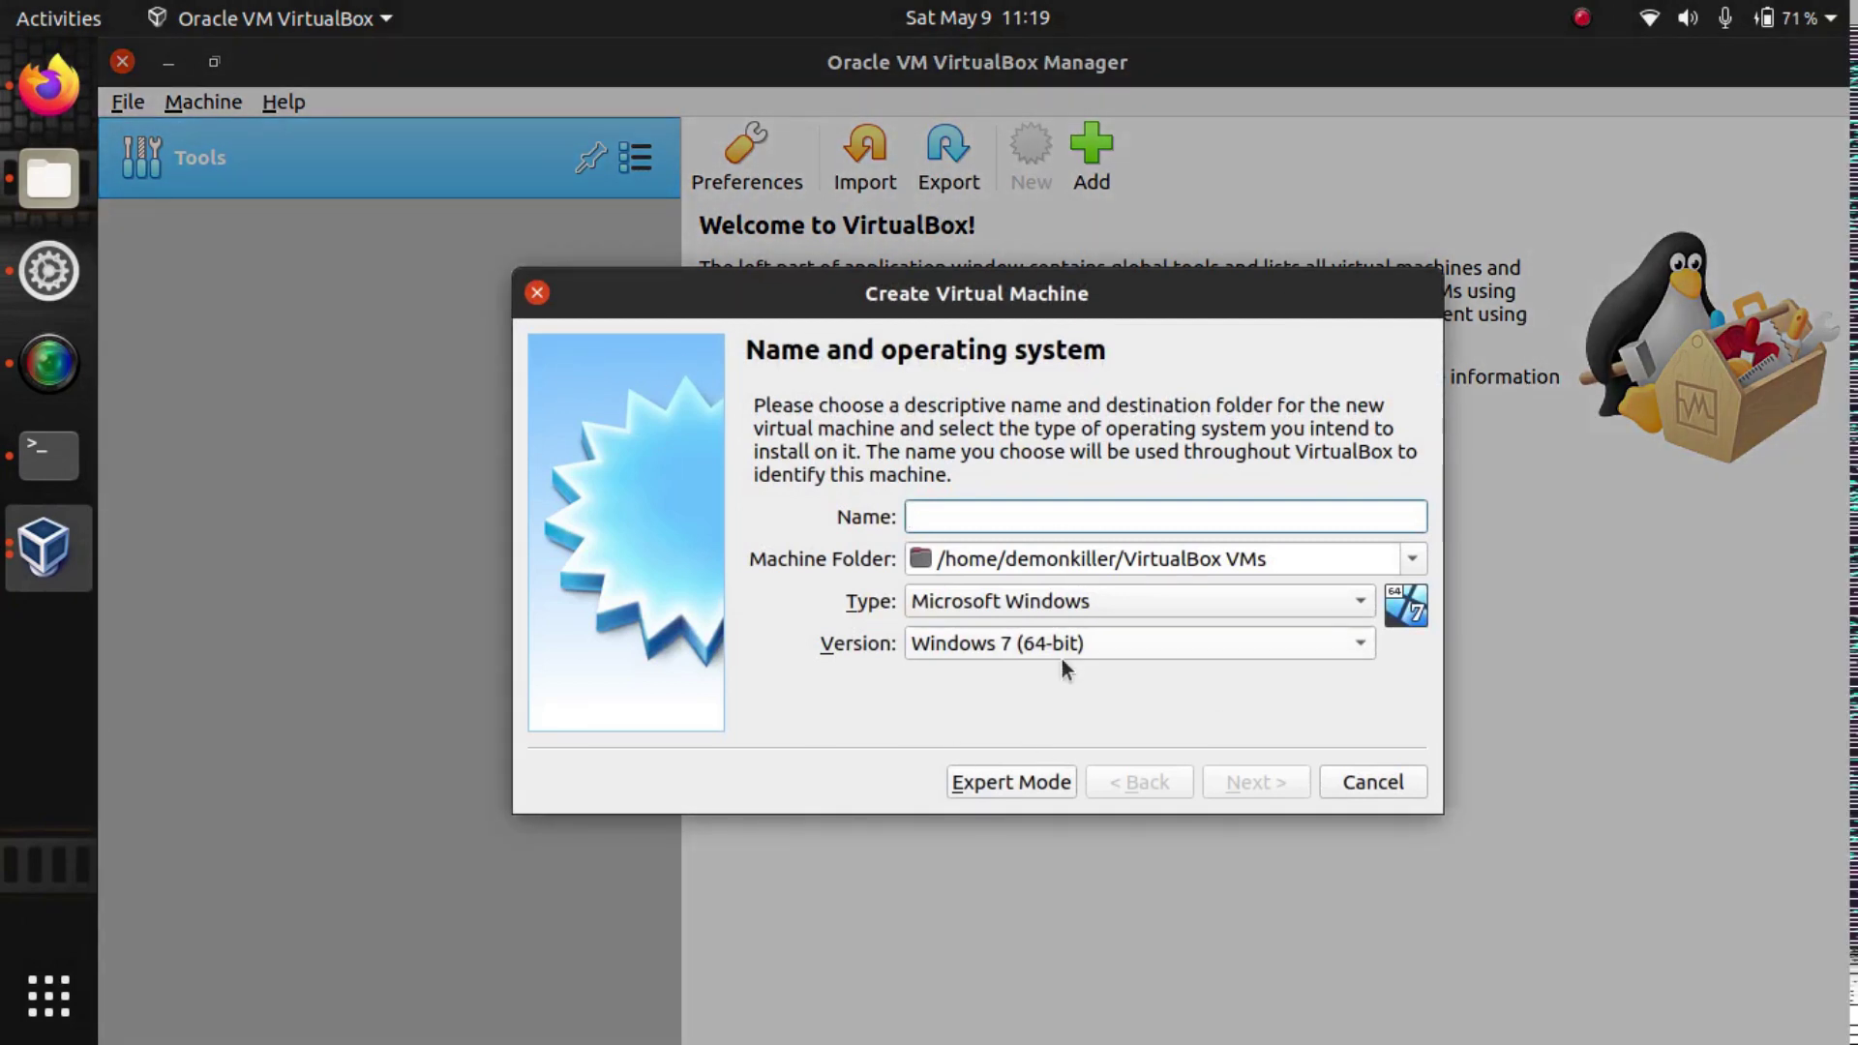
left_click(537, 292)
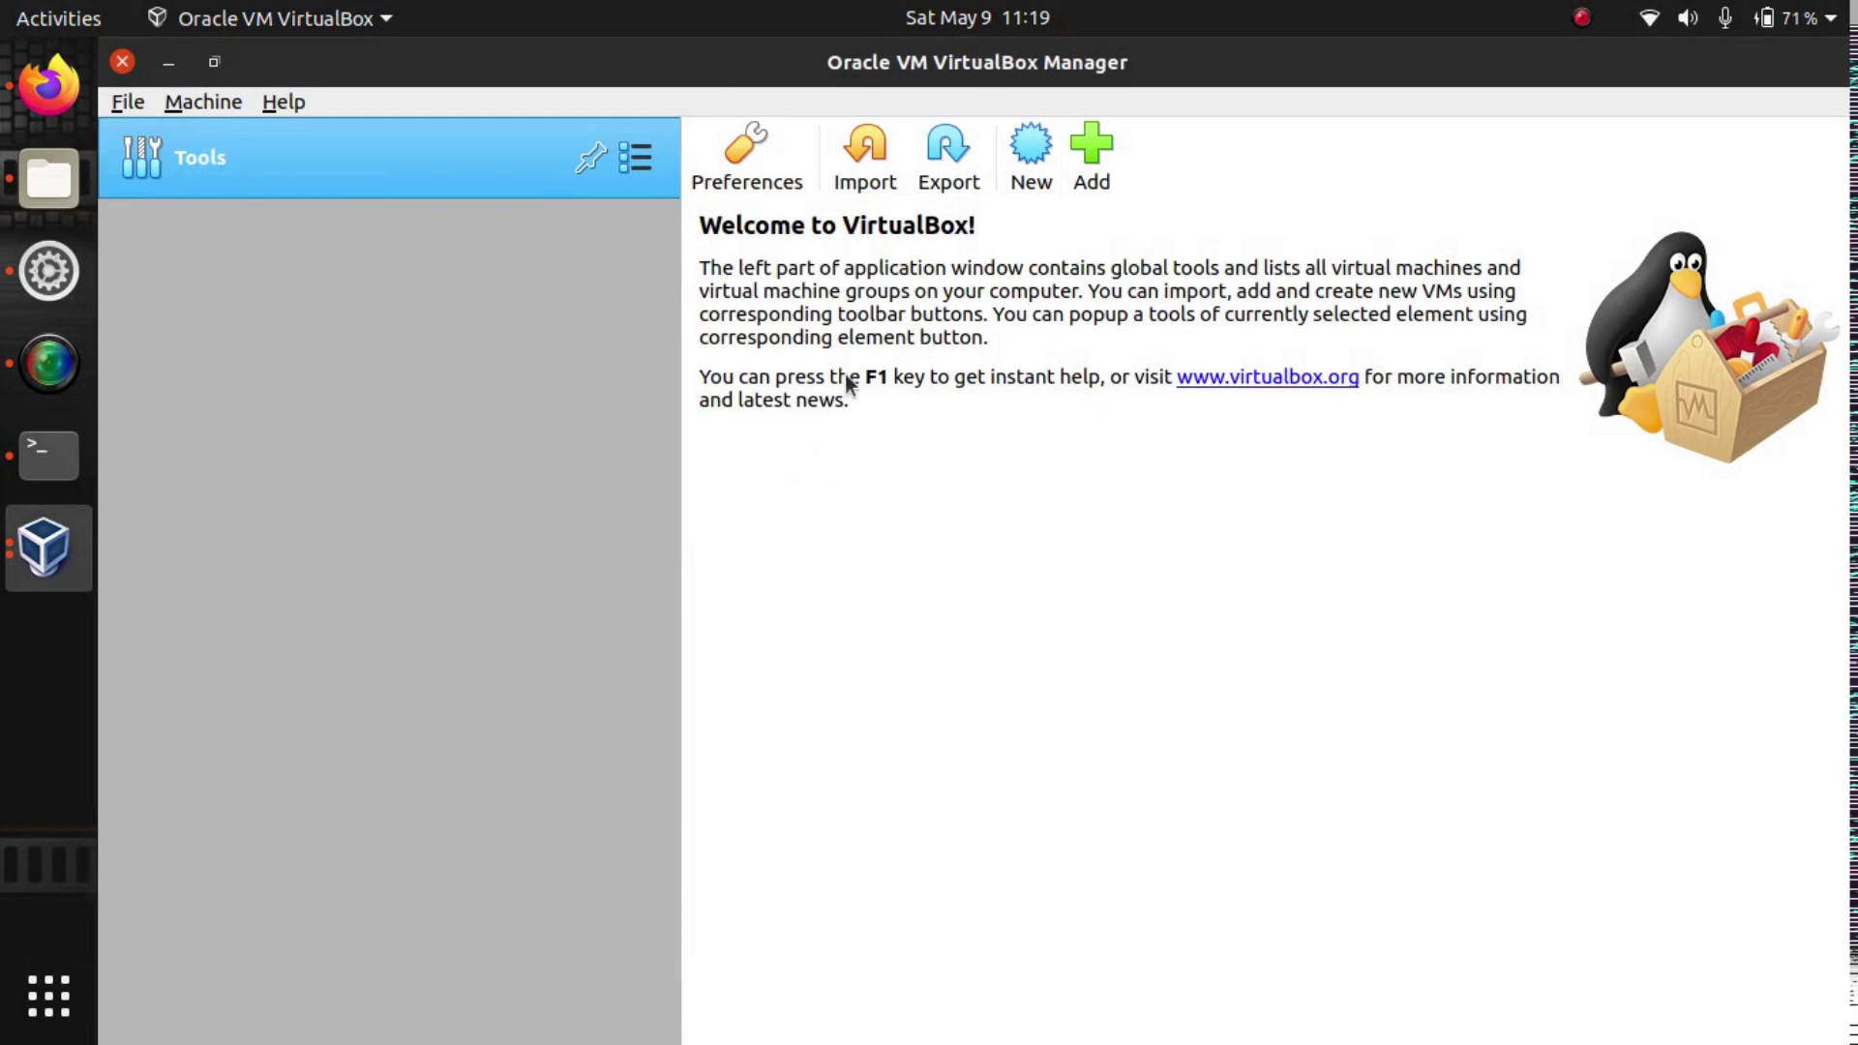
left_click(868, 193)
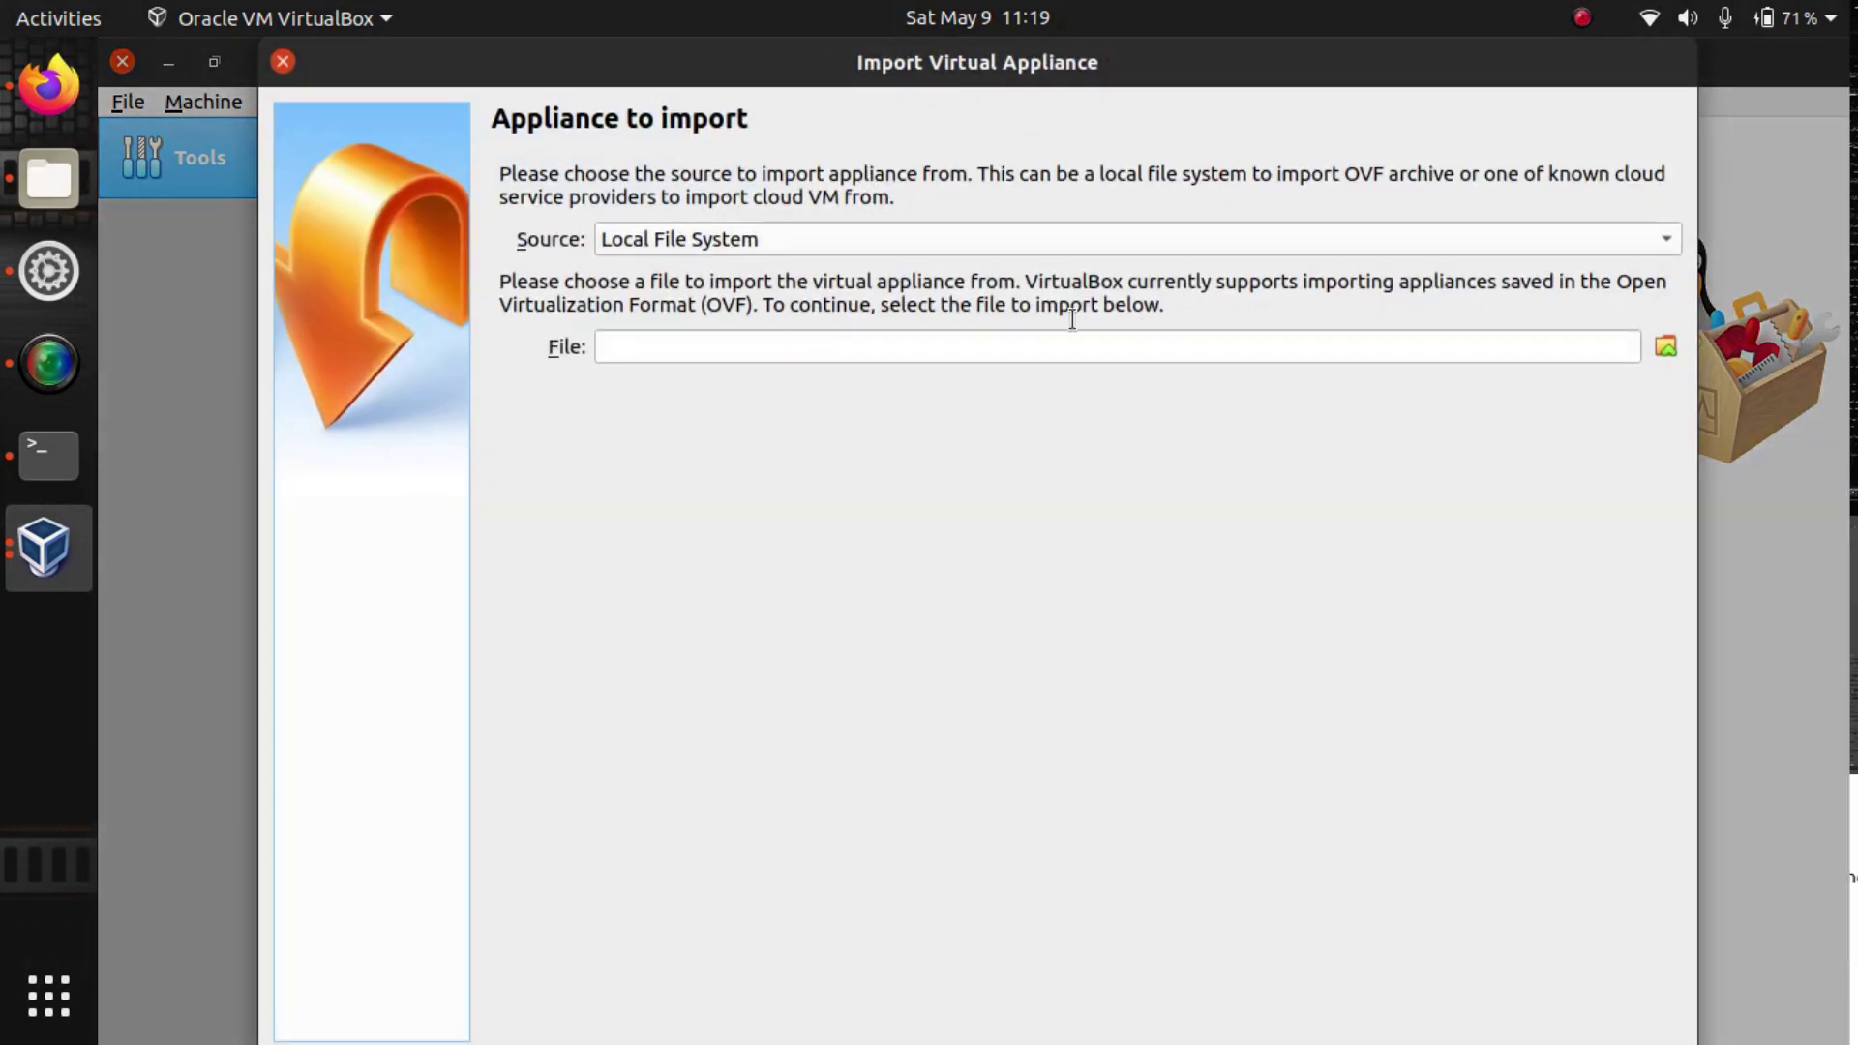
left_click(281, 62)
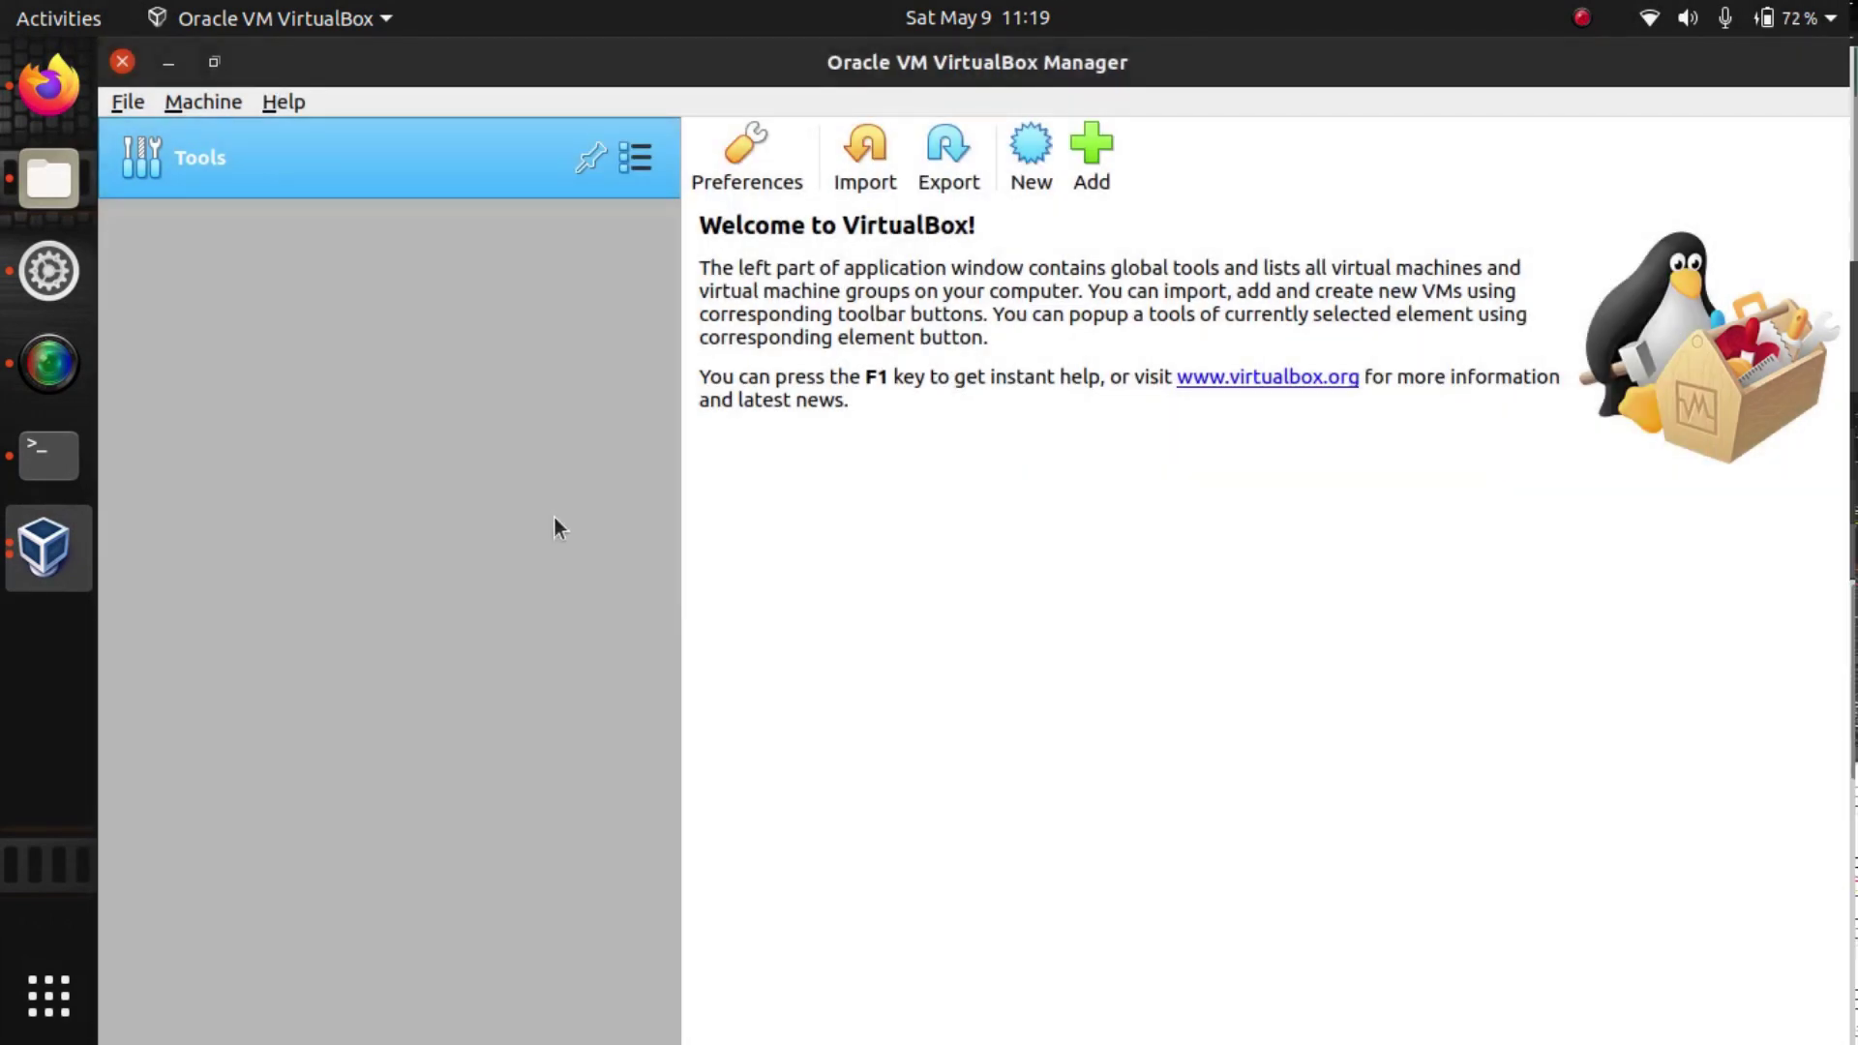